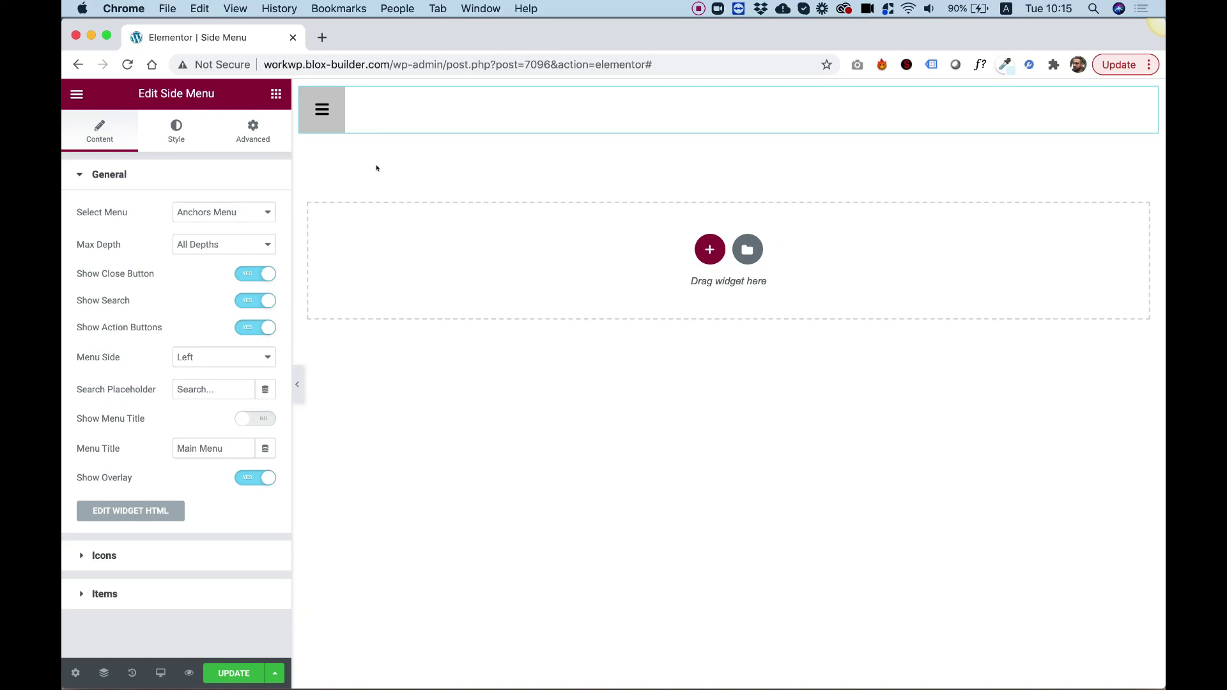
Open and close the side menu preview a few times
left_click(311, 113)
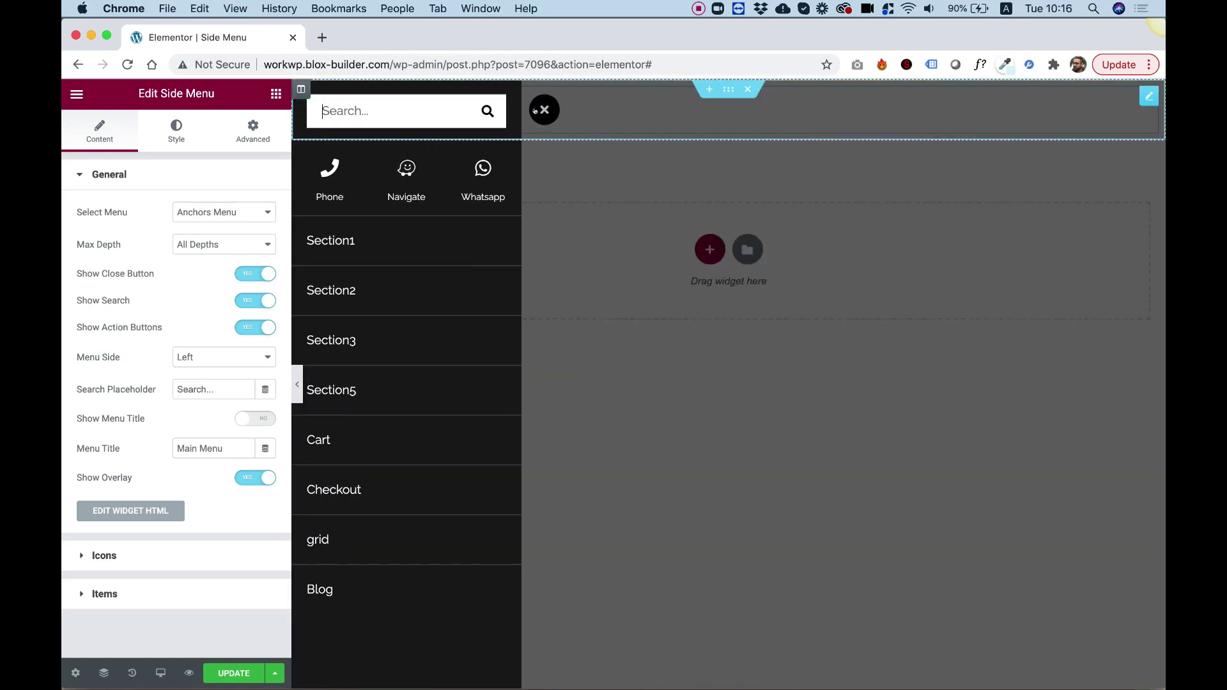
left_click(541, 111)
left_click(313, 111)
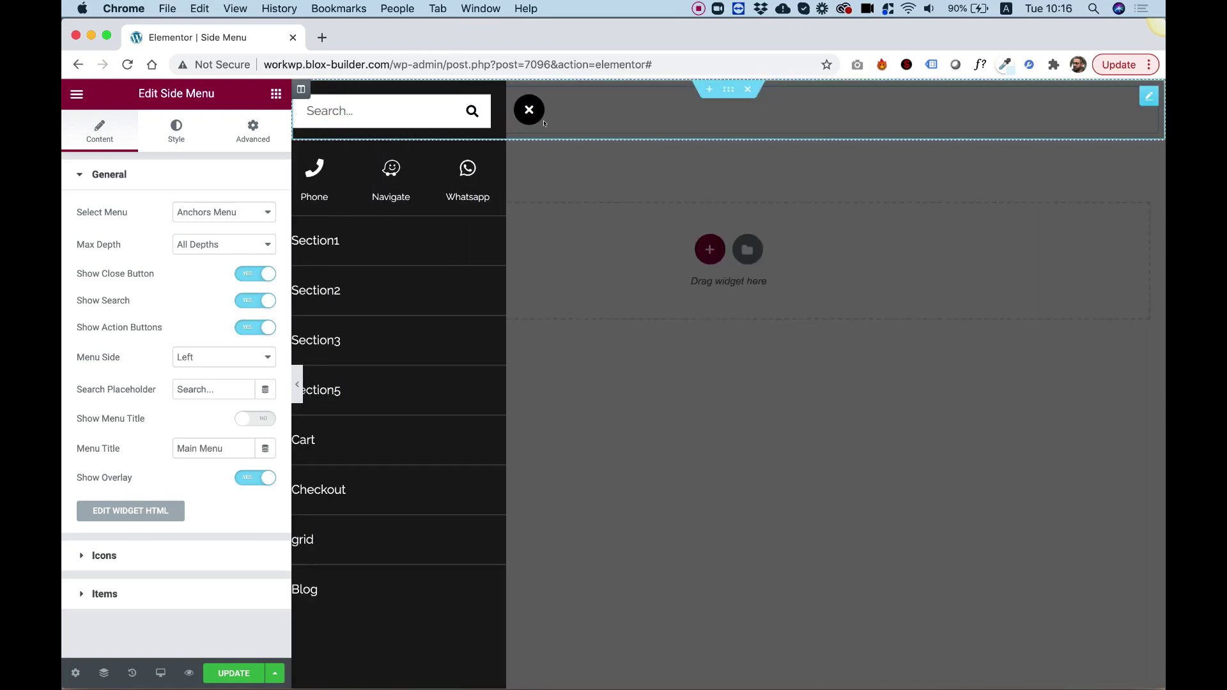
left_click(539, 112)
left_click(313, 111)
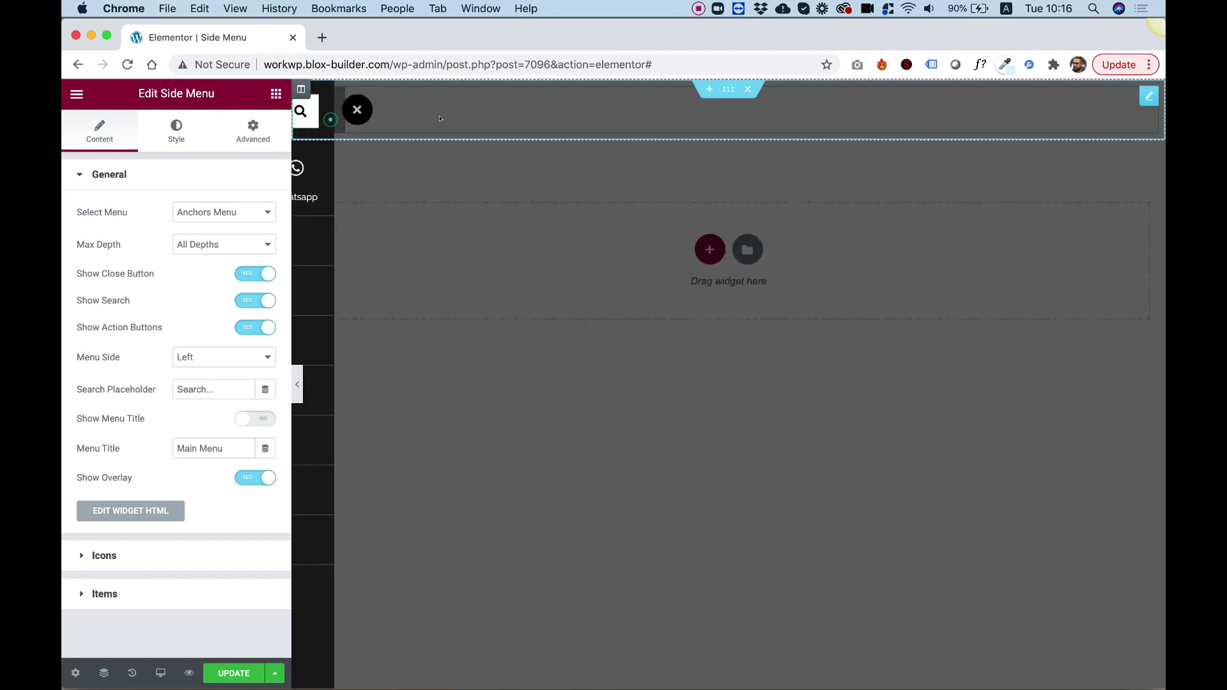
left_click(540, 110)
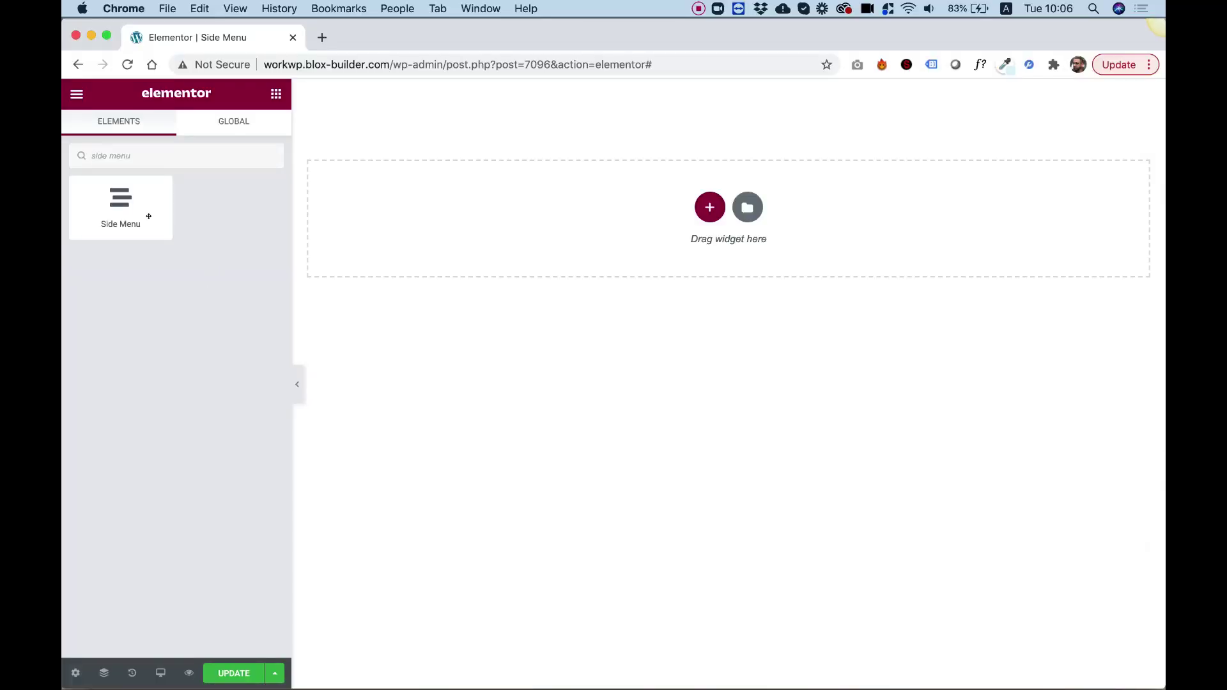
Place the Side Menu widget on the page and preview it, trying its search field
left_click_drag(148, 217, 733, 206)
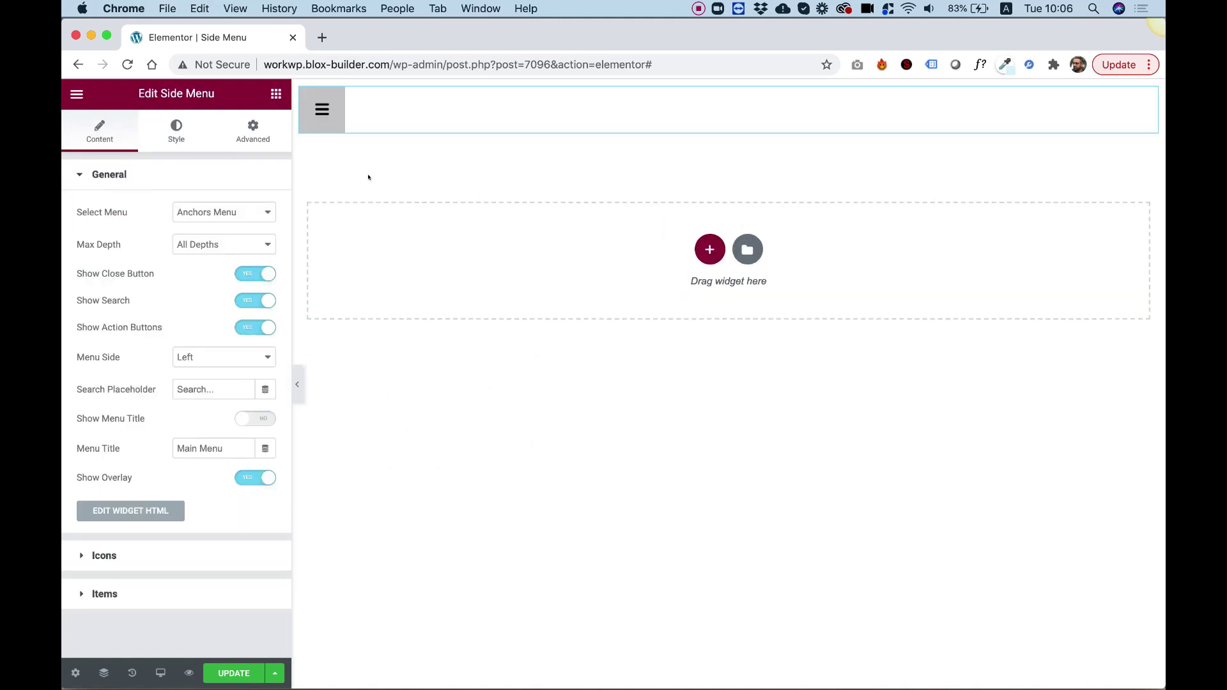
left_click(323, 122)
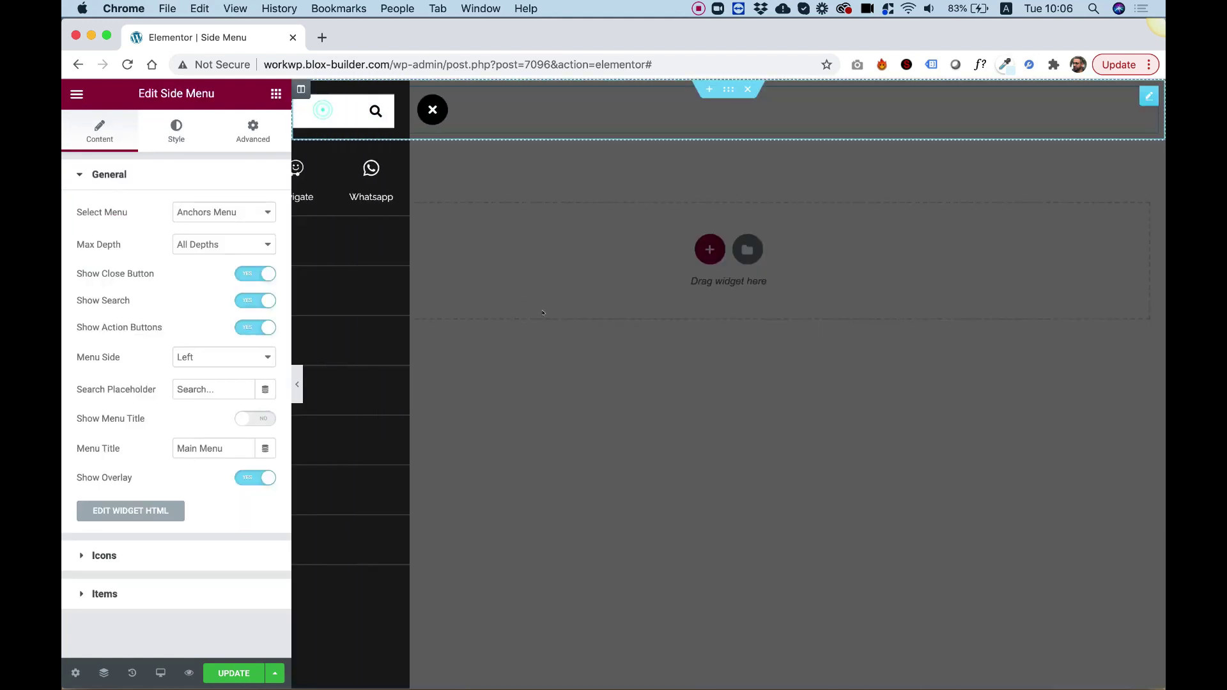
left_click(407, 110)
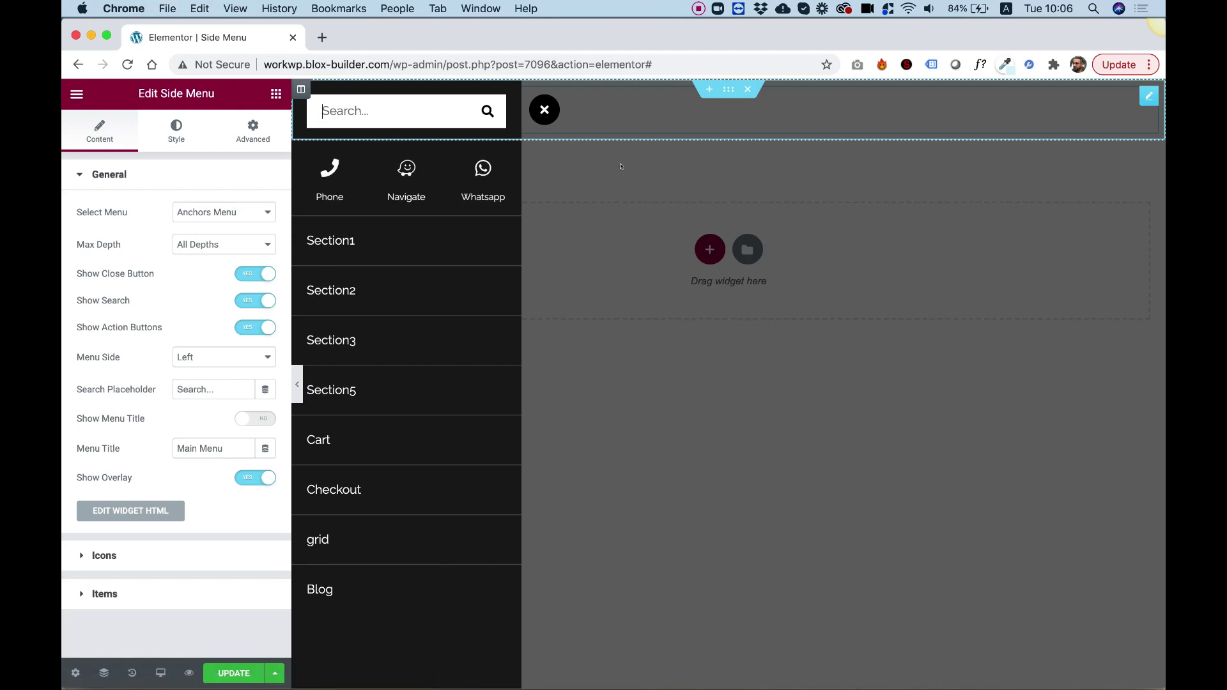
left_click(545, 111)
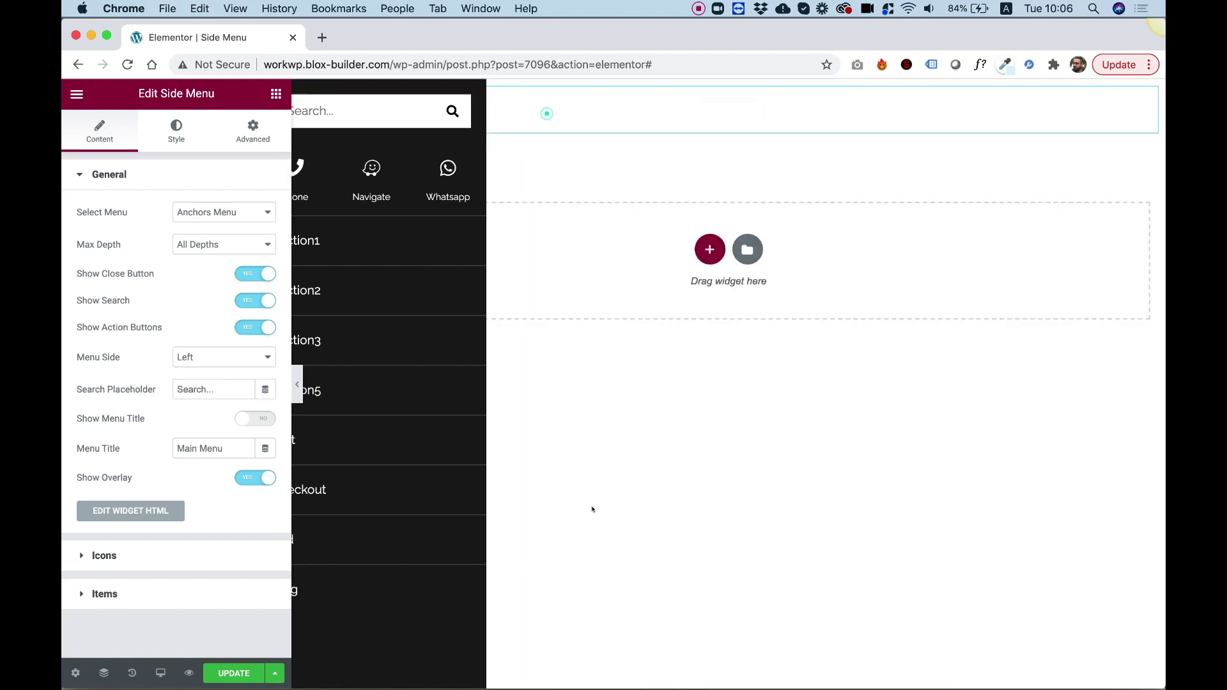
Switch to the Main menu, test the Home and Cart submenus, and set Max Depth to 1
left_click(189, 216)
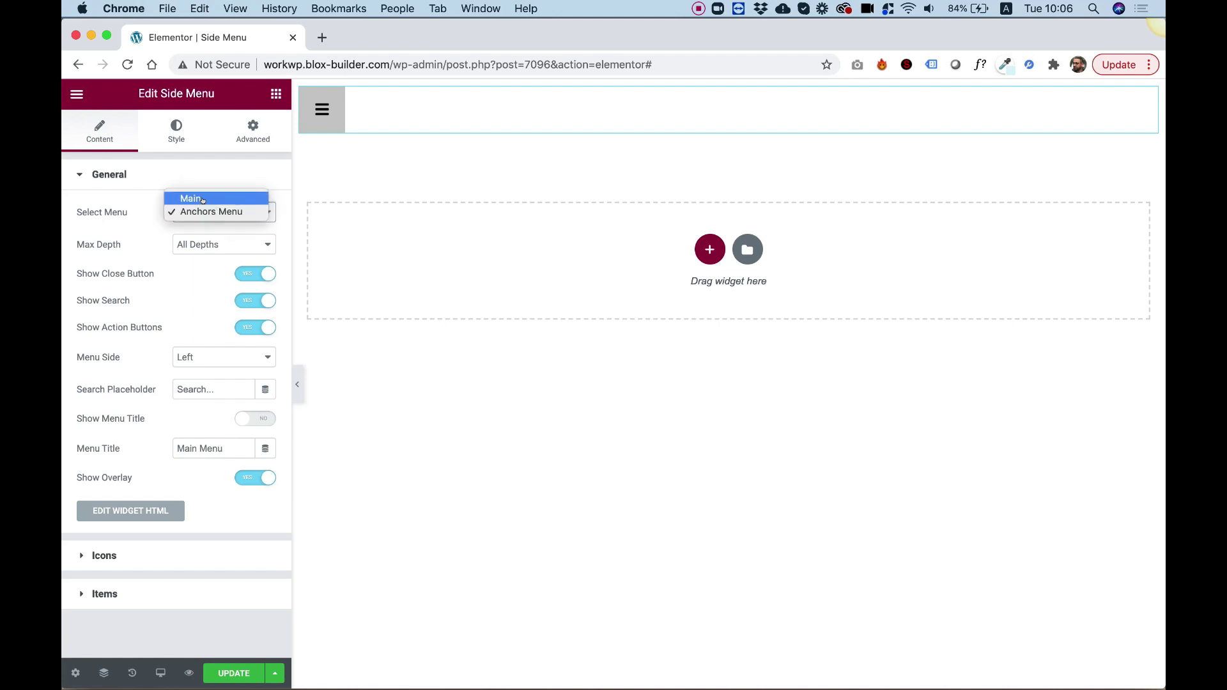
left_click(202, 201)
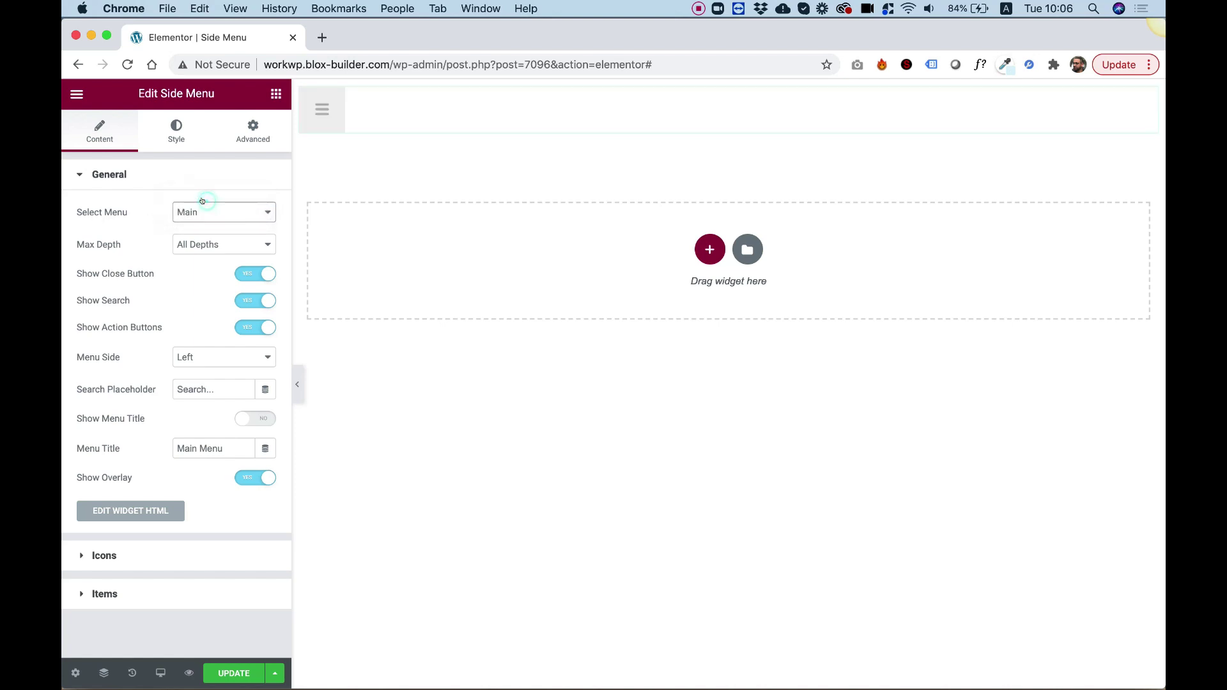
left_click(319, 110)
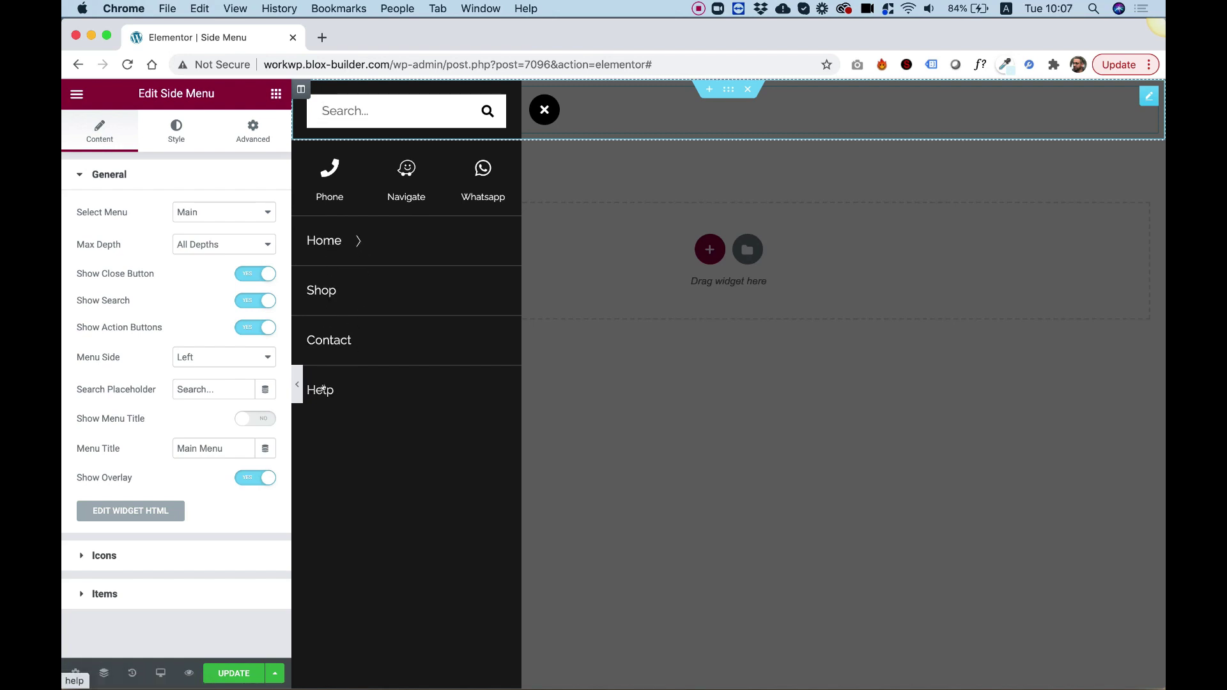
left_click(357, 241)
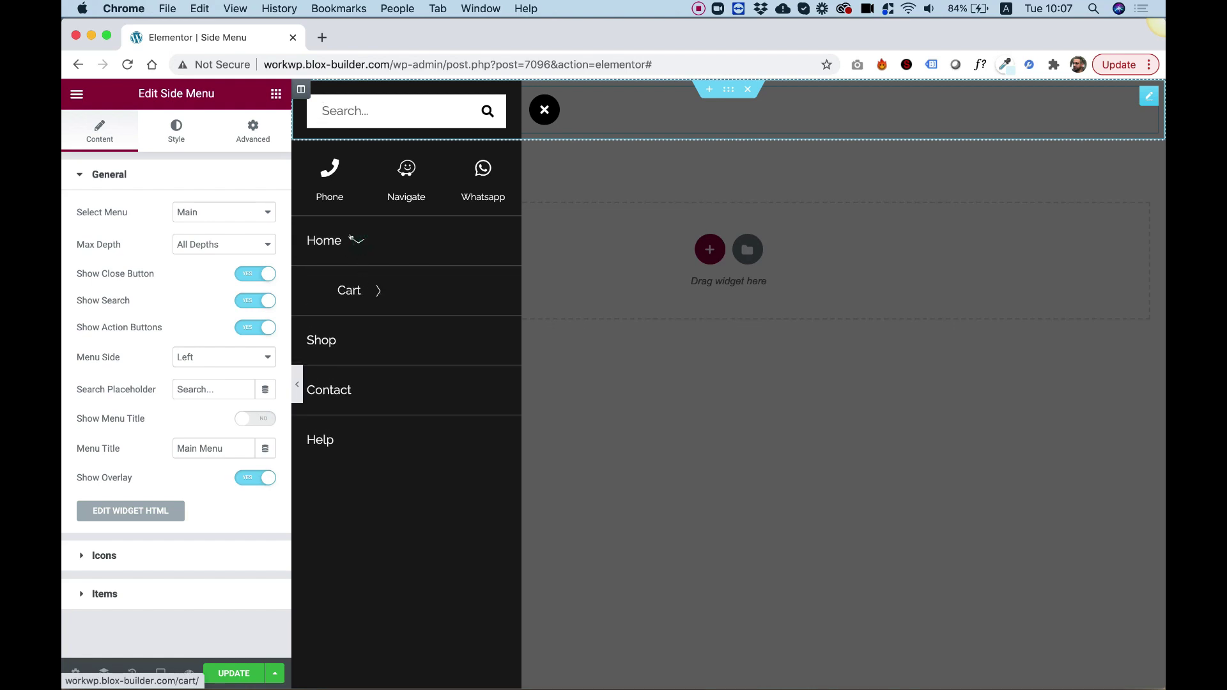
left_click(379, 296)
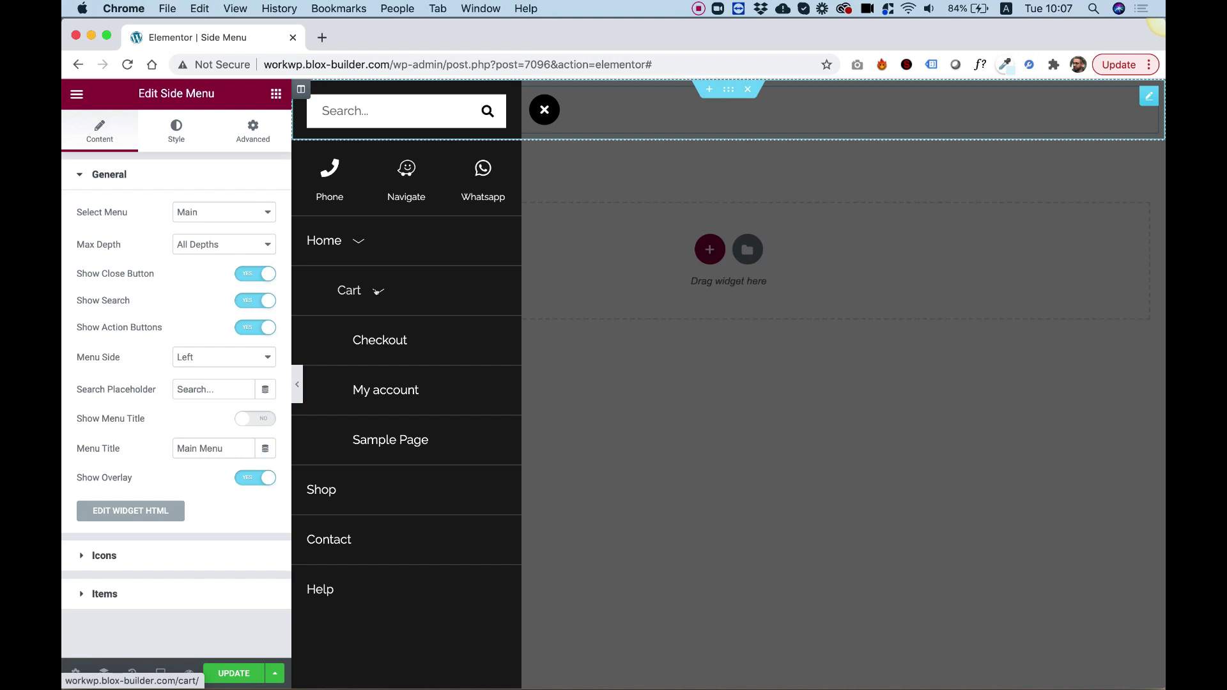
left_click(356, 241)
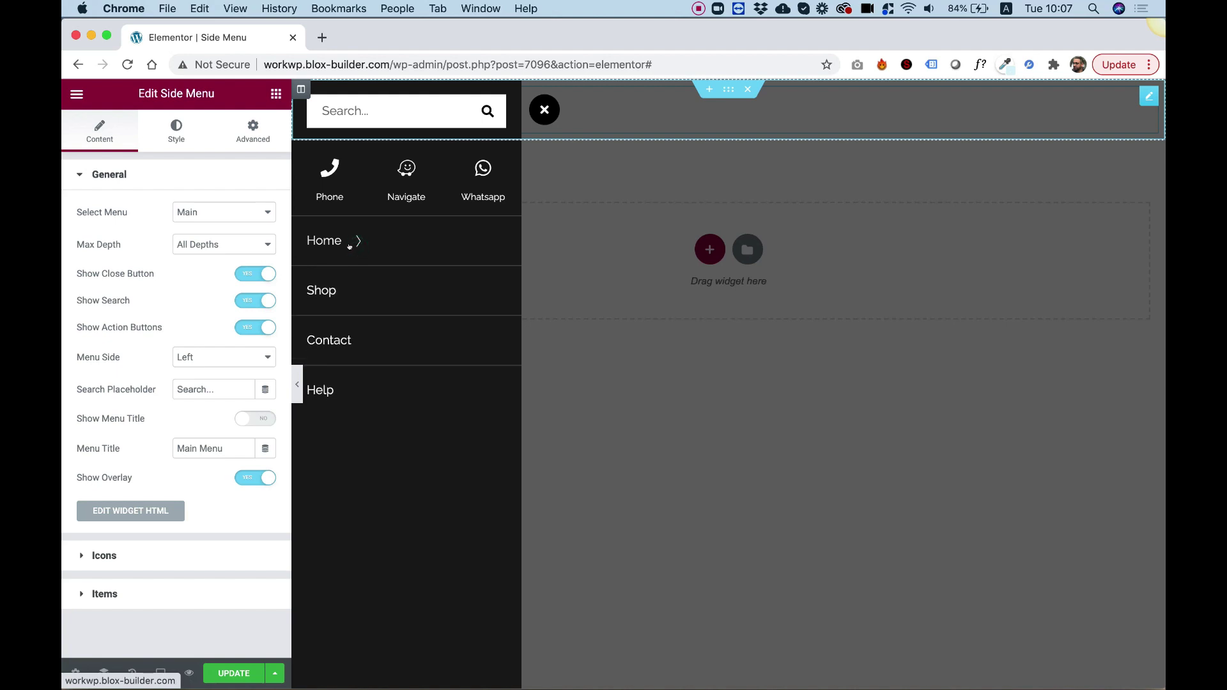
left_click(193, 244)
left_click(192, 255)
Turn Show Search off and preview the menu with only action buttons and links
left_click(242, 479)
left_click(242, 480)
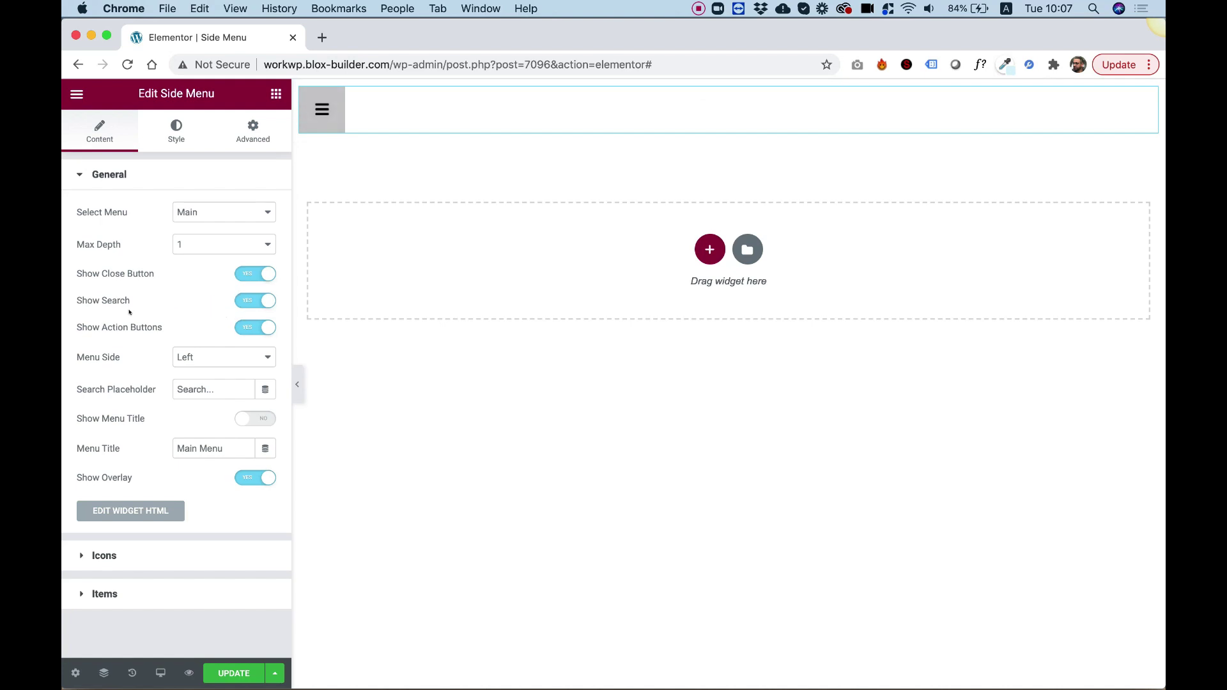
left_click(253, 302)
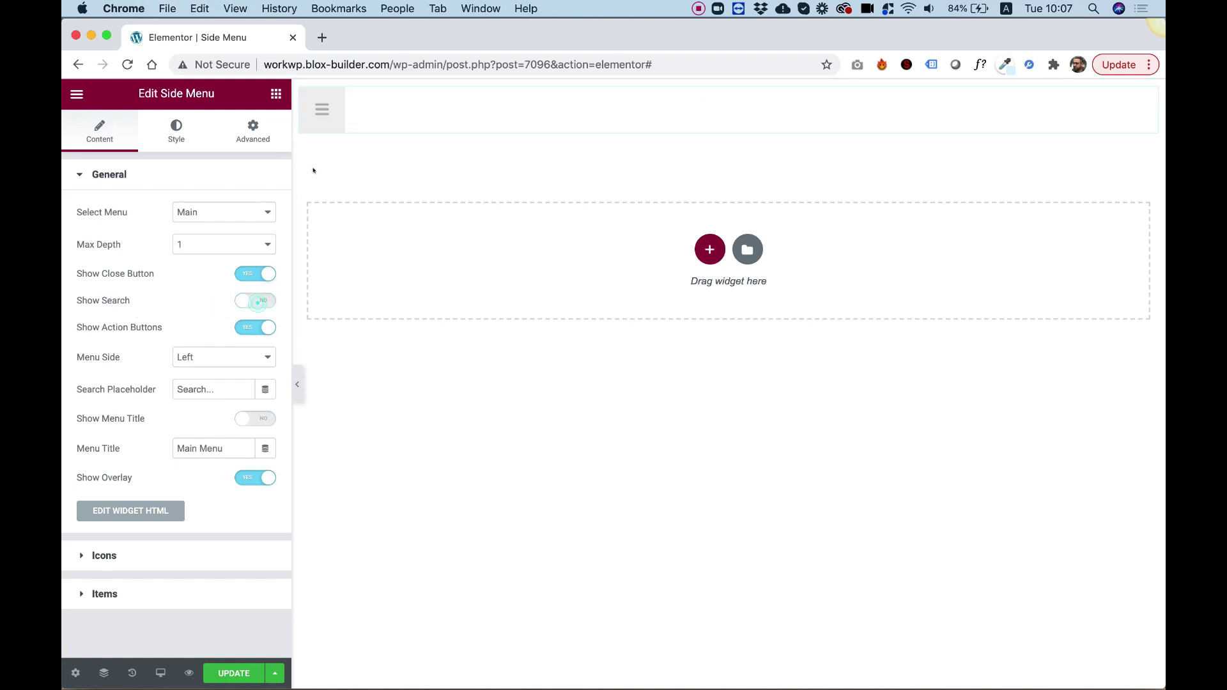
left_click(323, 112)
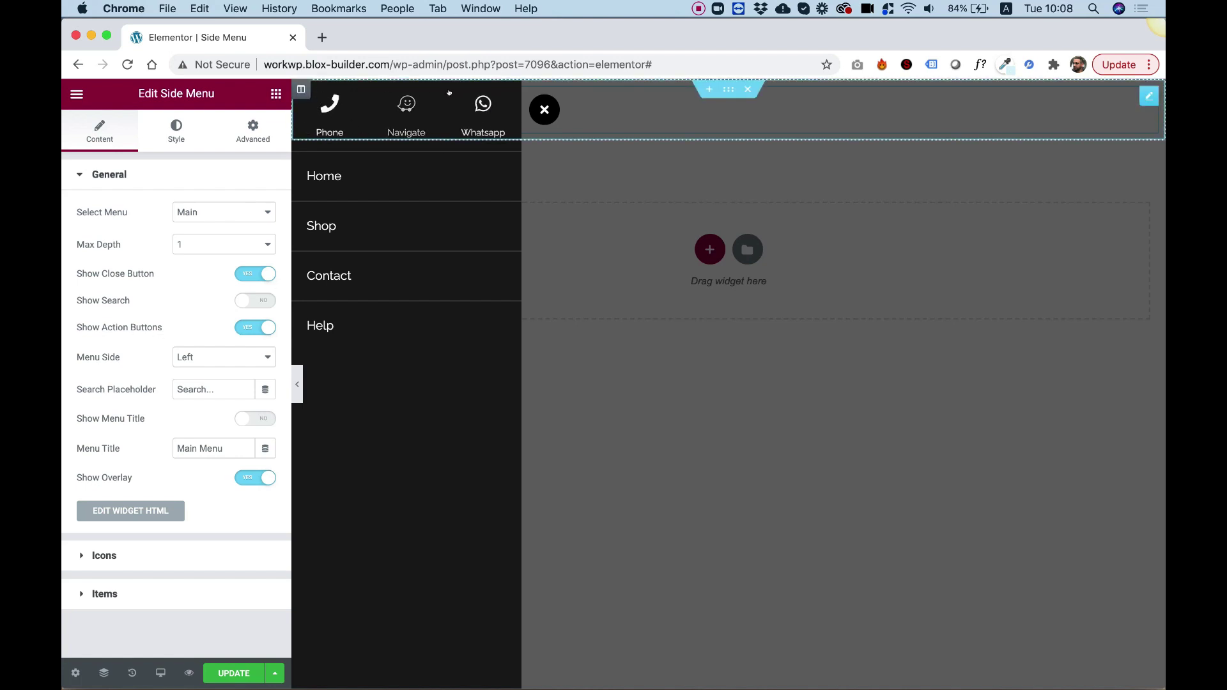
Move Whatsapp above Navigate and rename the Phone button to Facebook
left_click(106, 594)
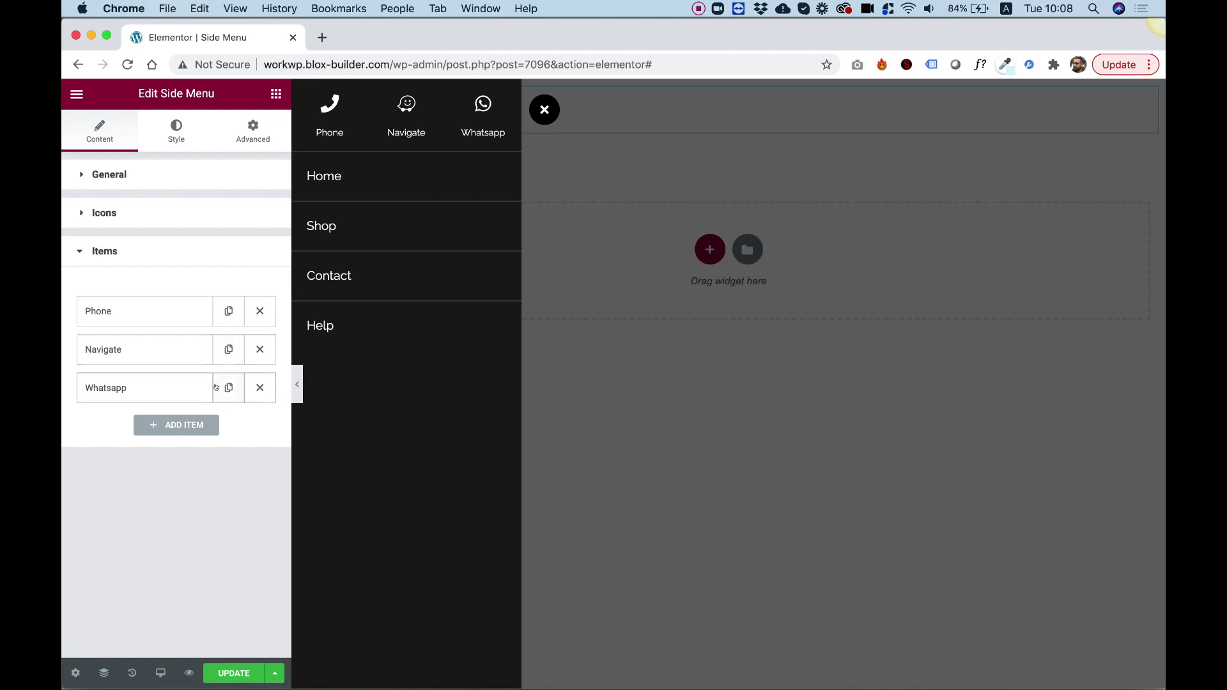
left_click_drag(117, 387, 181, 334)
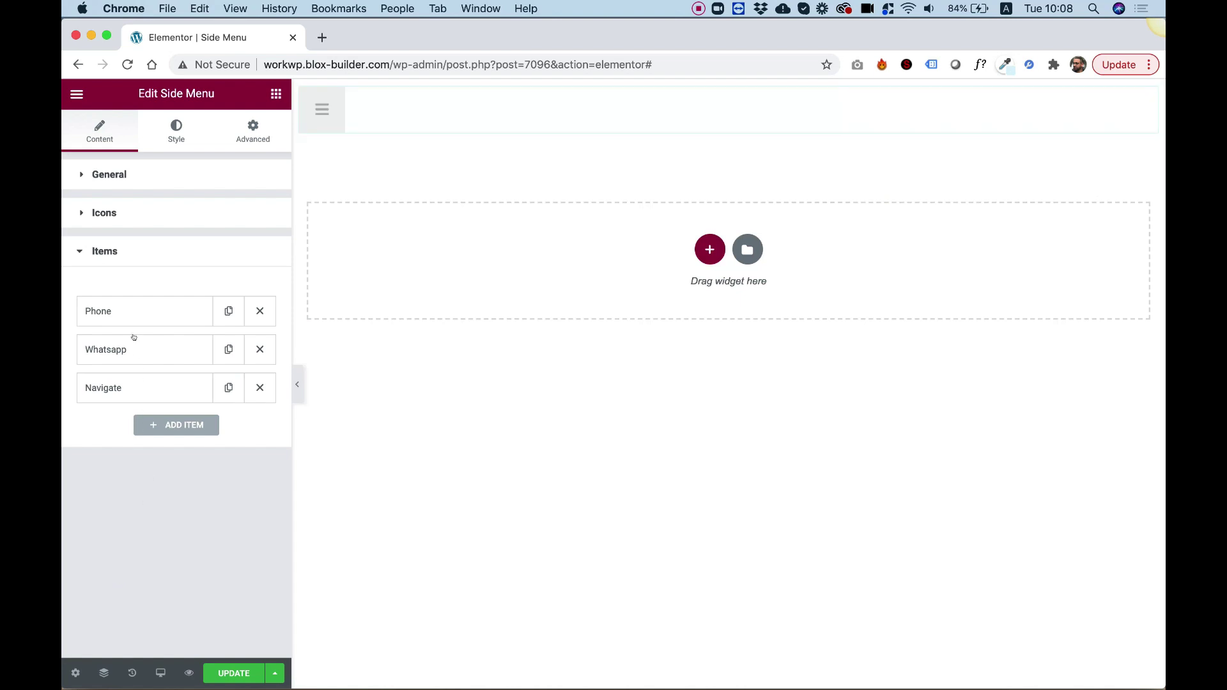
left_click(103, 312)
left_click(204, 349)
key("super+a")
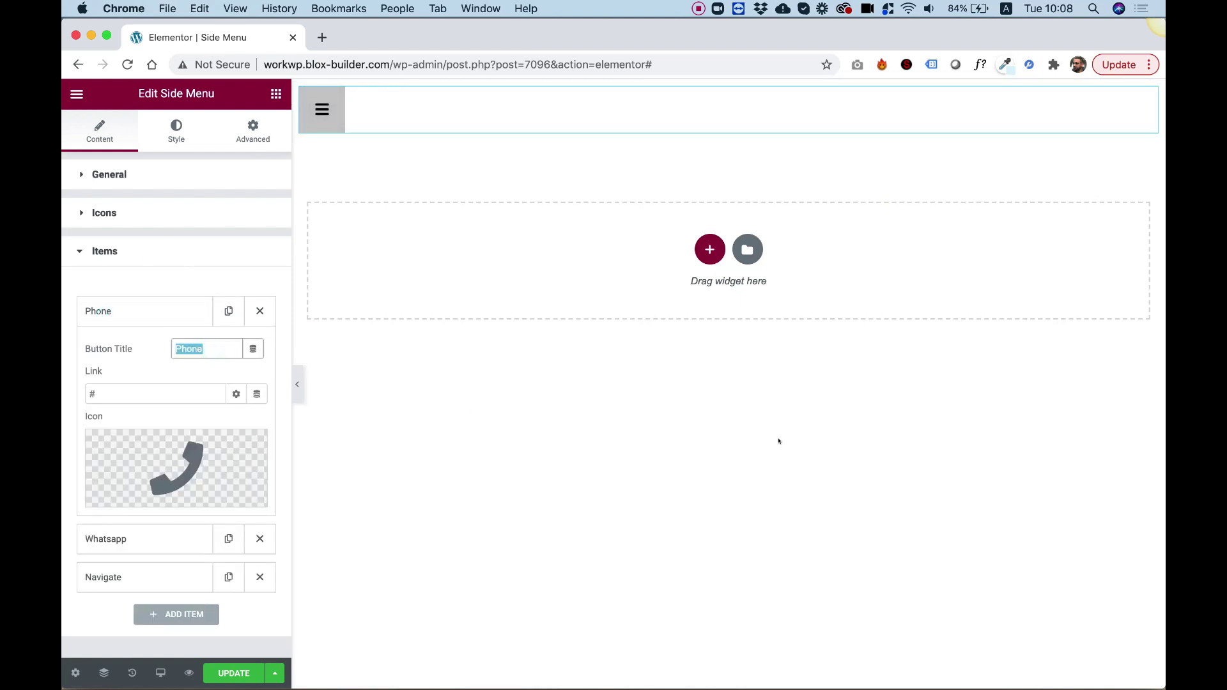
type("Facebook")
Give the Facebook button the Facebook icon from the Icon Library and preview it
left_click(131, 494)
type("face")
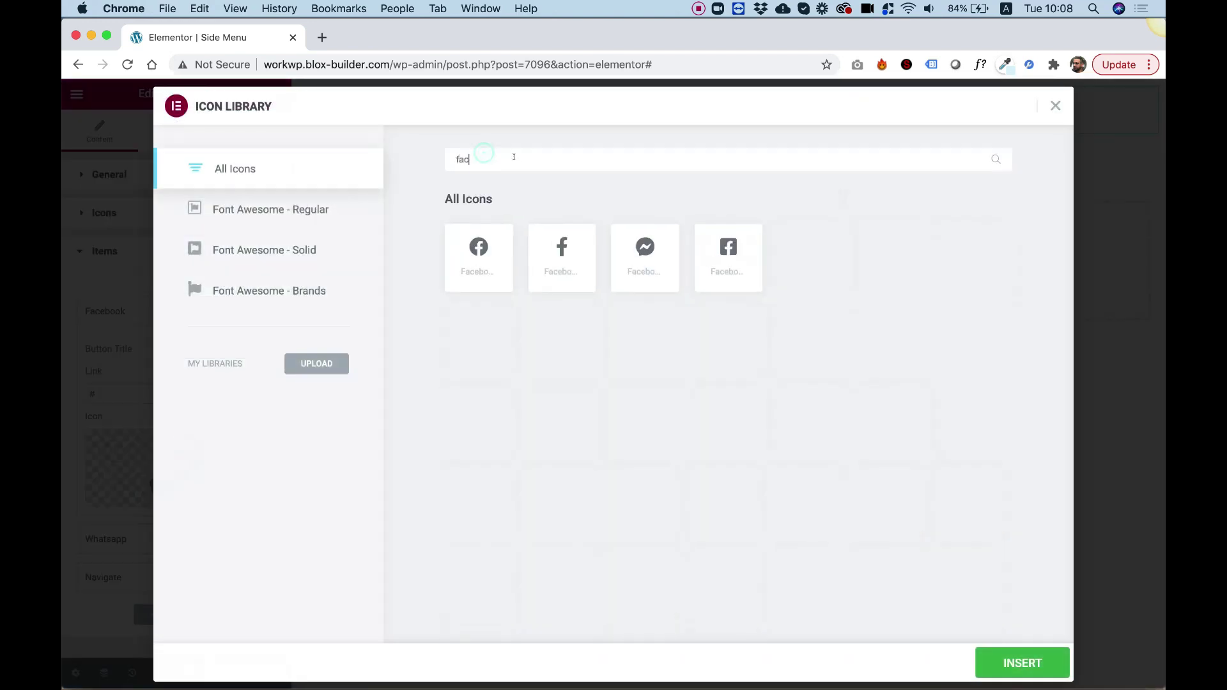
left_click(562, 256)
left_click(1046, 665)
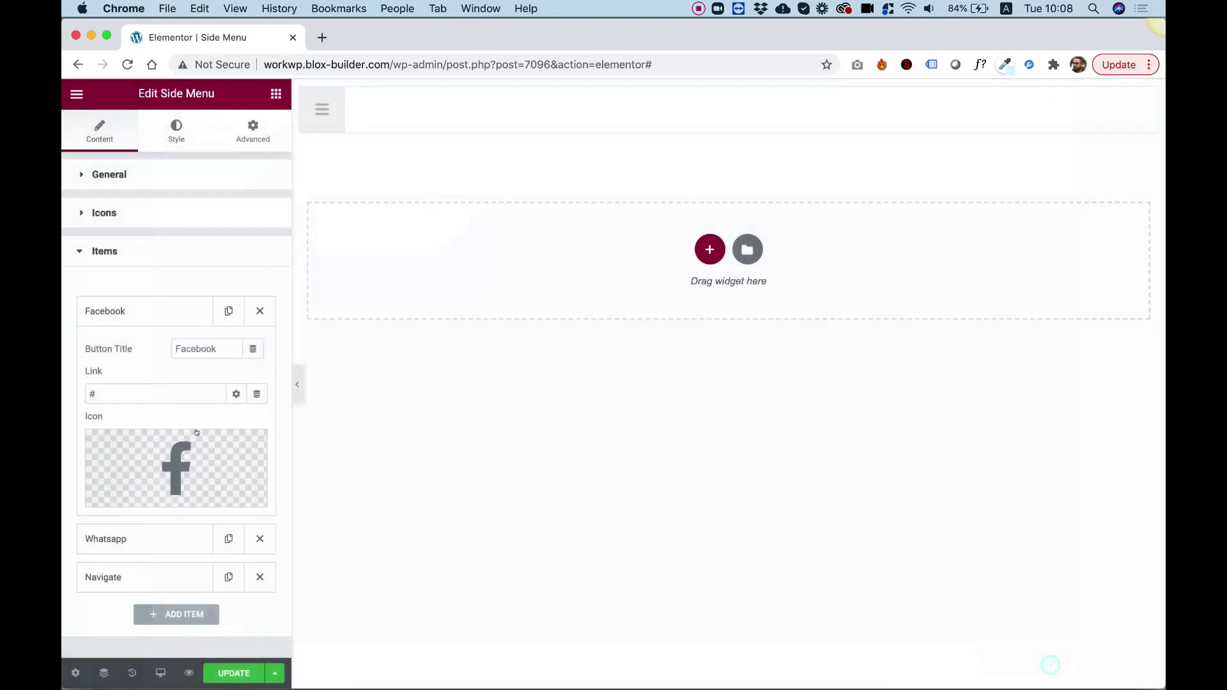
left_click_drag(117, 395, 73, 399)
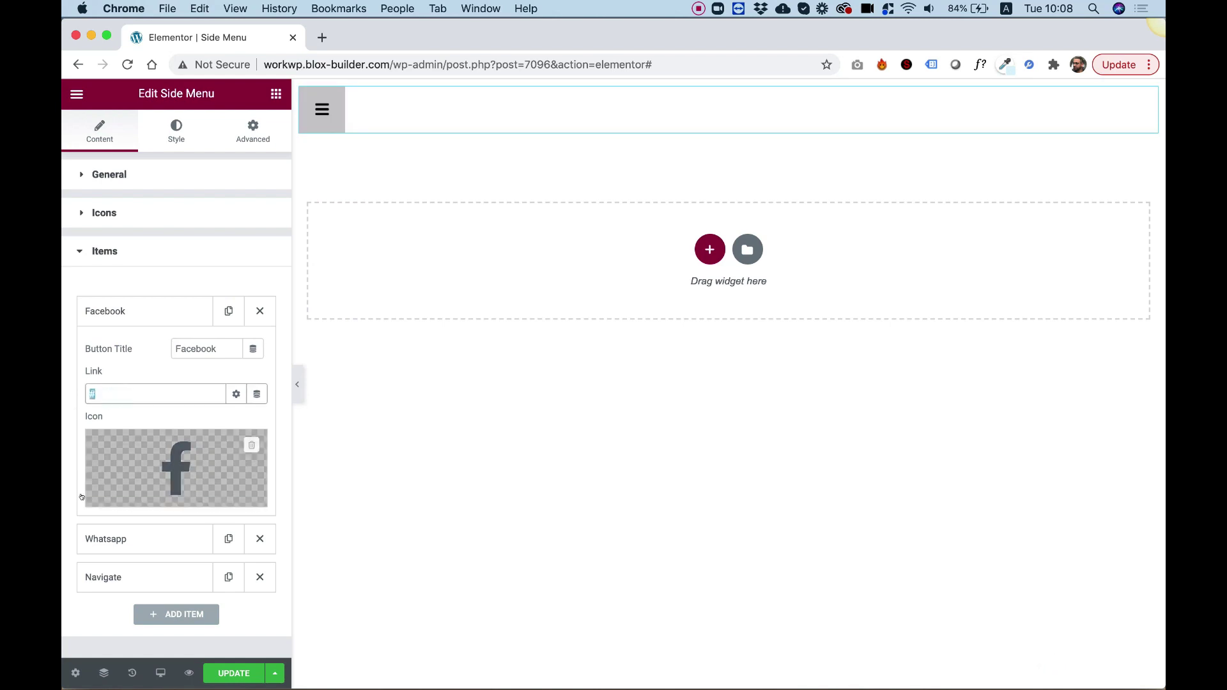
left_click(321, 110)
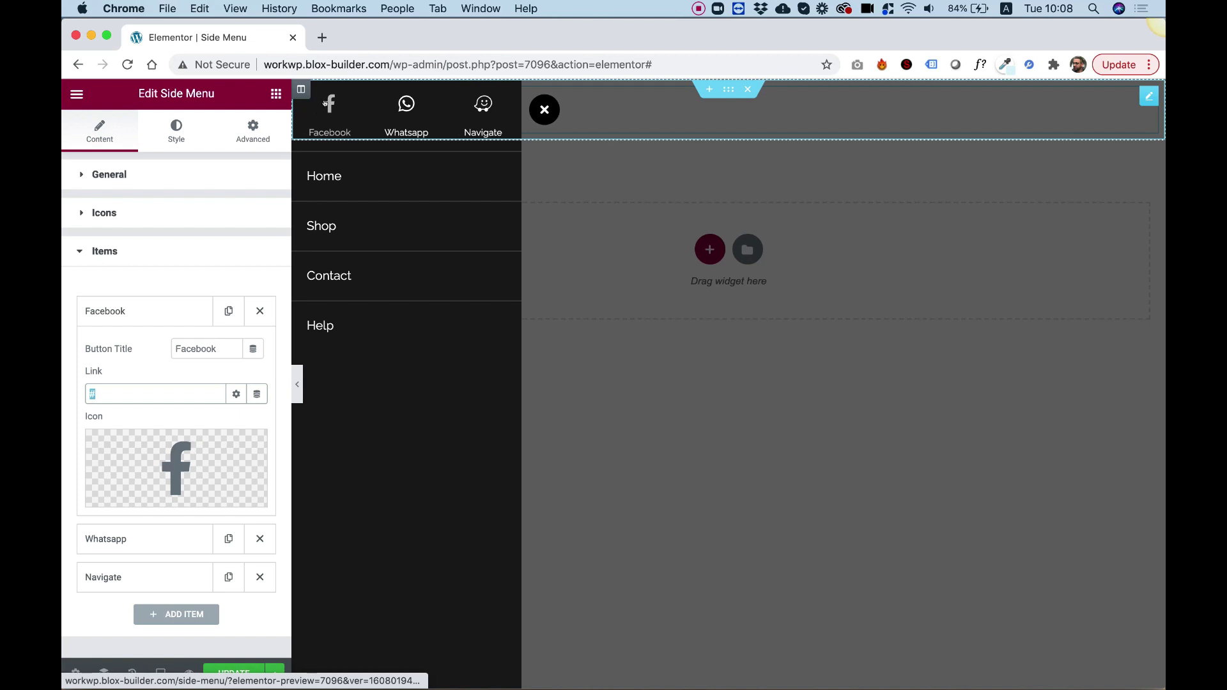
Set Menu Side to Right and preview the menu opening from the right
left_click(115, 178)
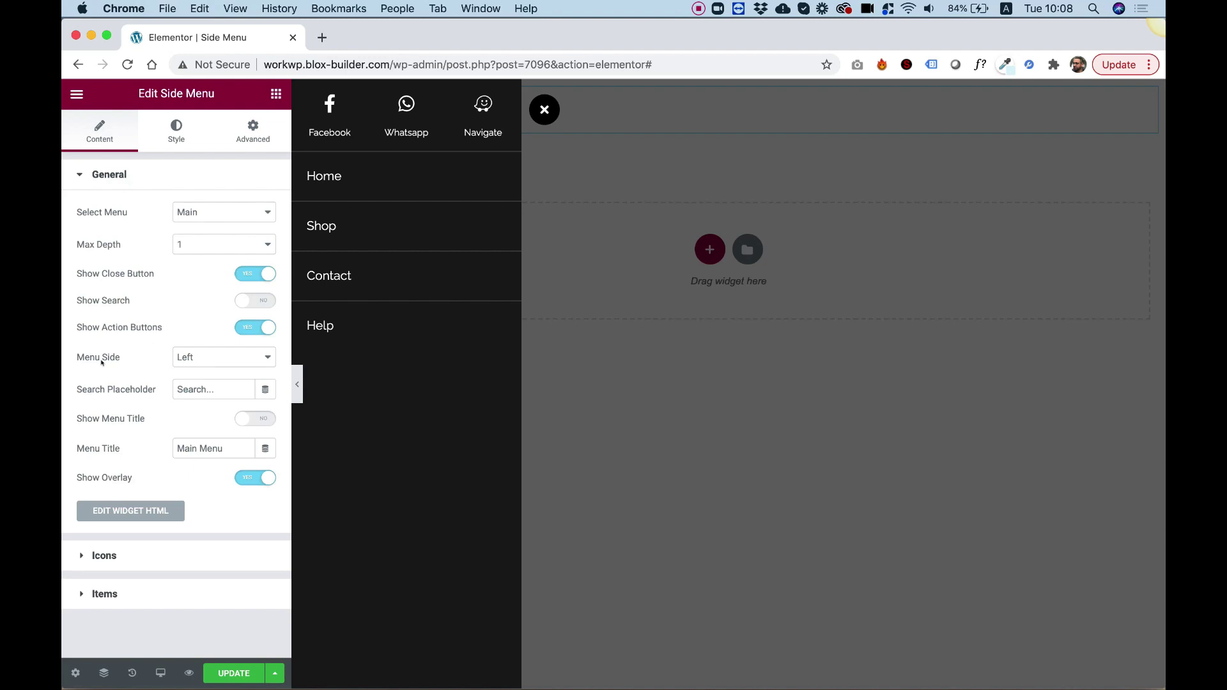
left_click(184, 358)
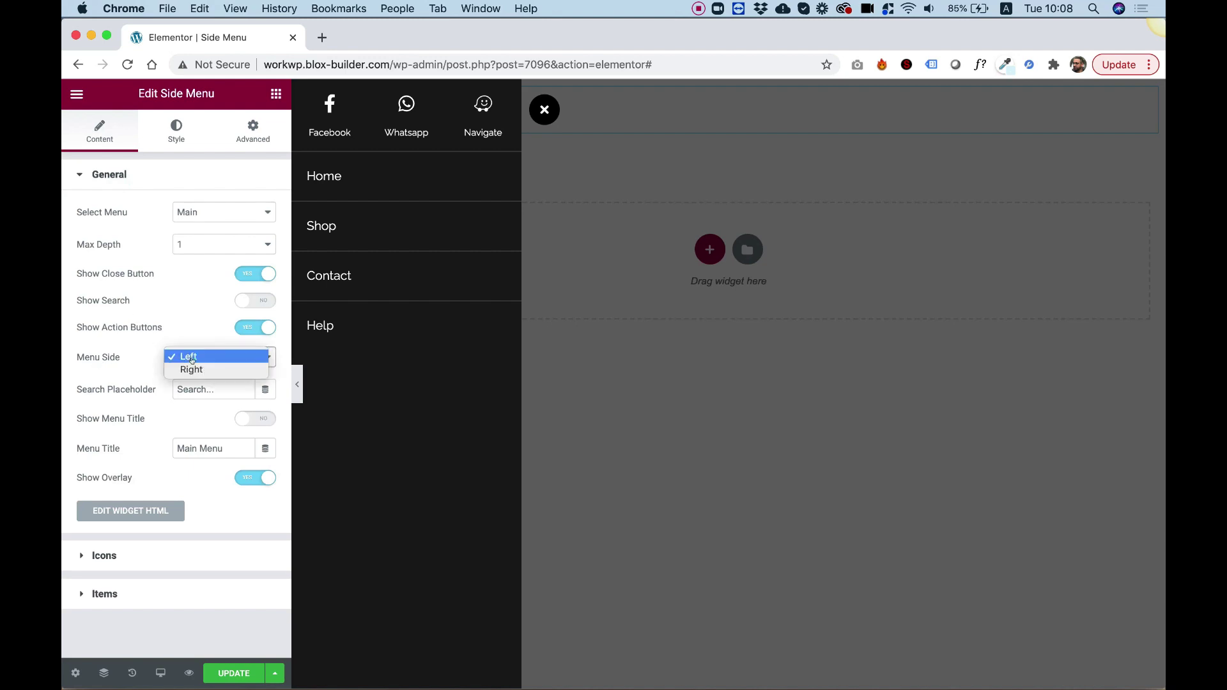
left_click(195, 368)
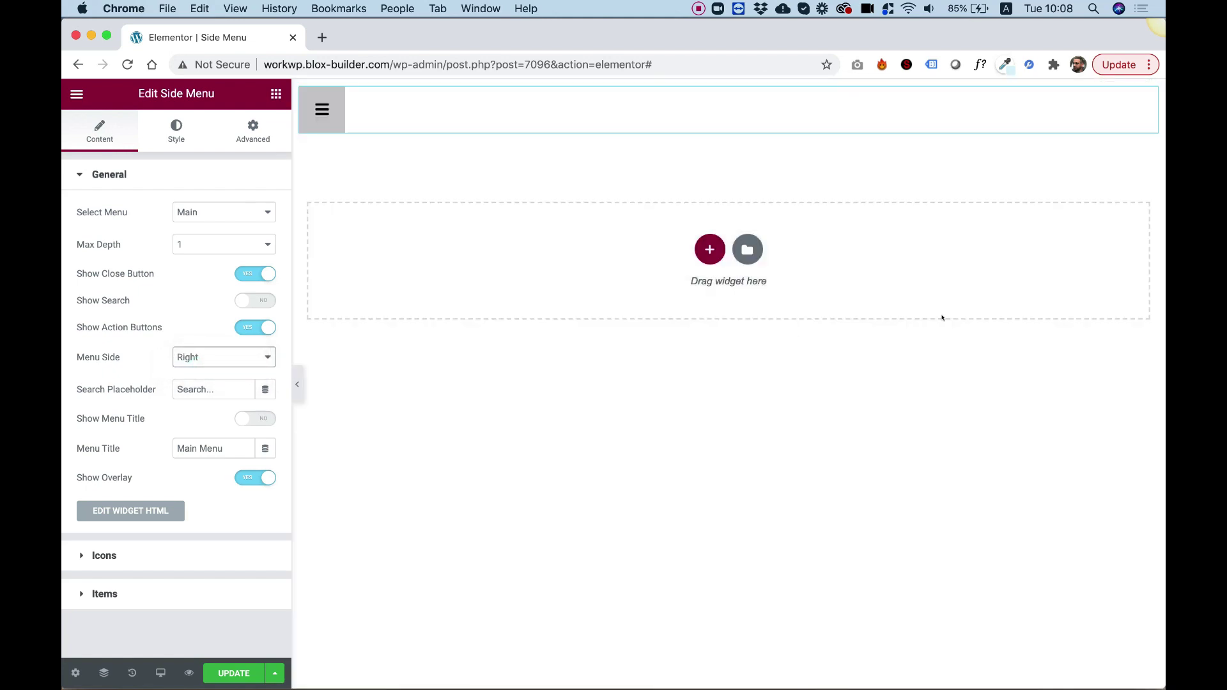
left_click(335, 119)
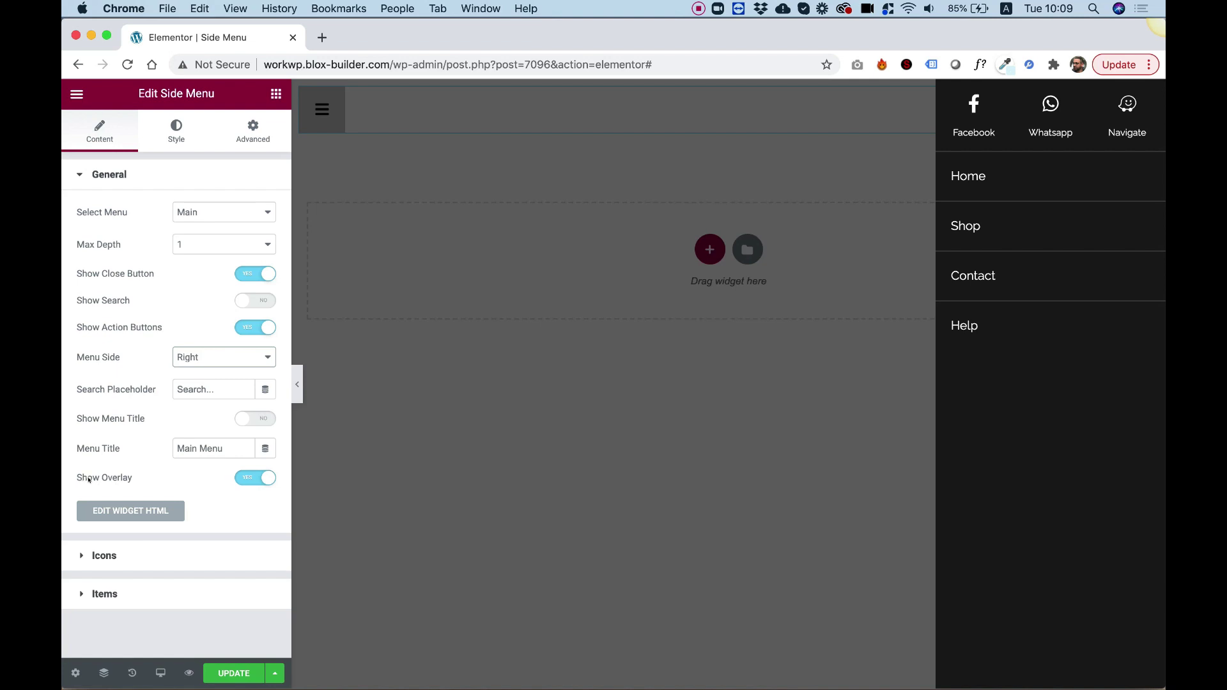
Turn off the dimming overlay and open the side menu preview
left_click(255, 478)
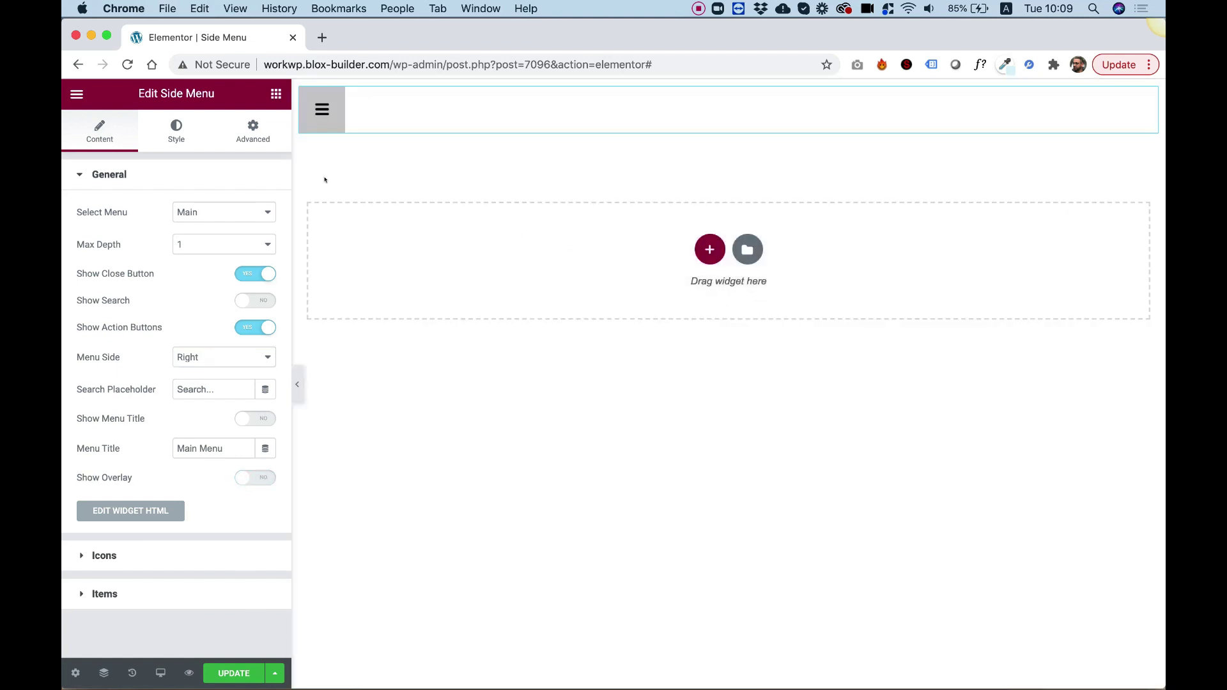
left_click_drag(322, 110, 320, 110)
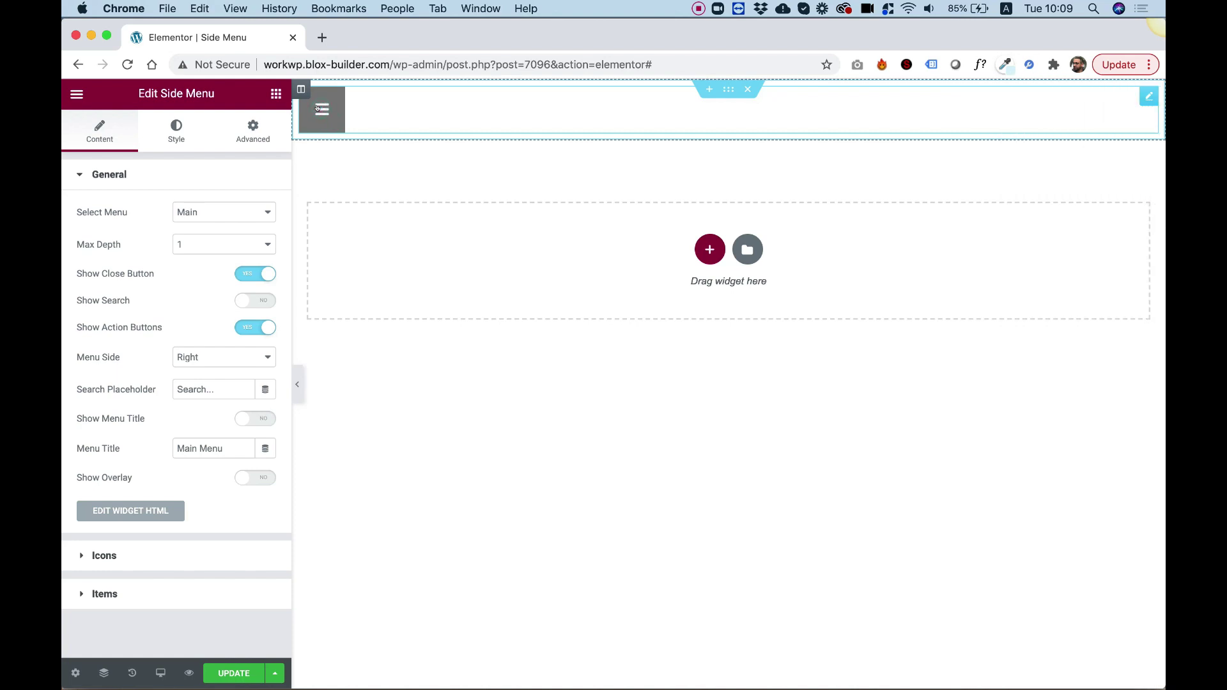
left_click(317, 108)
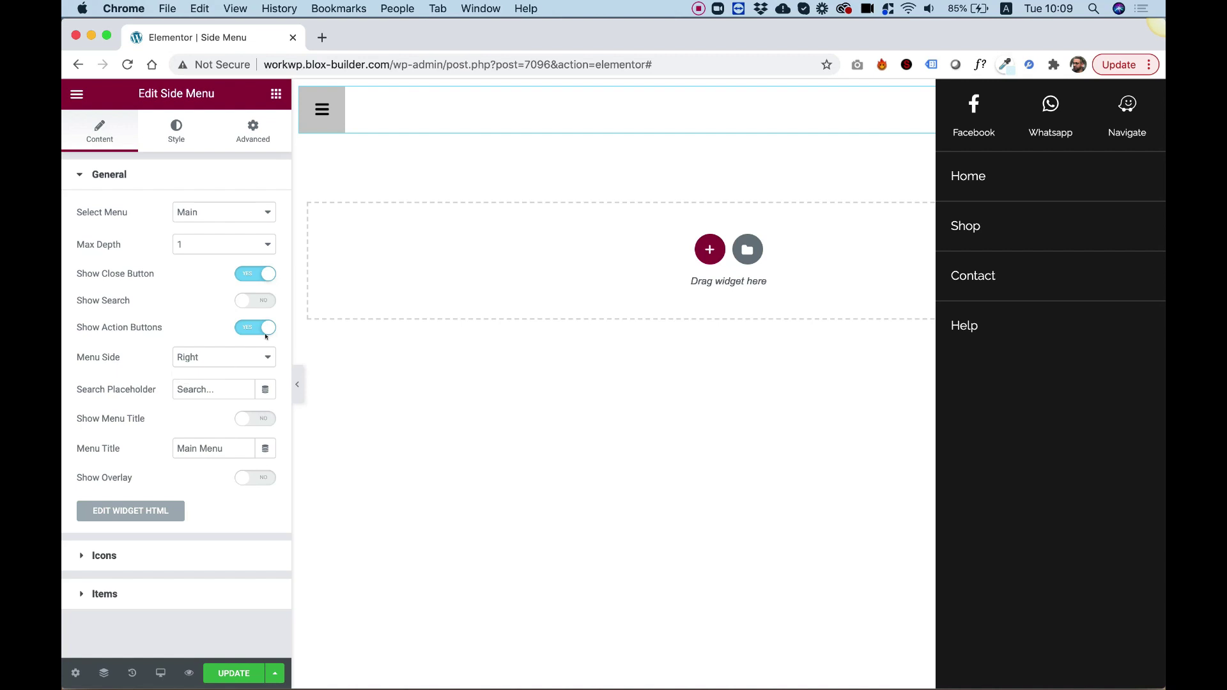
Switch Show Search back to YES and try the search field in the preview
left_click(255, 301)
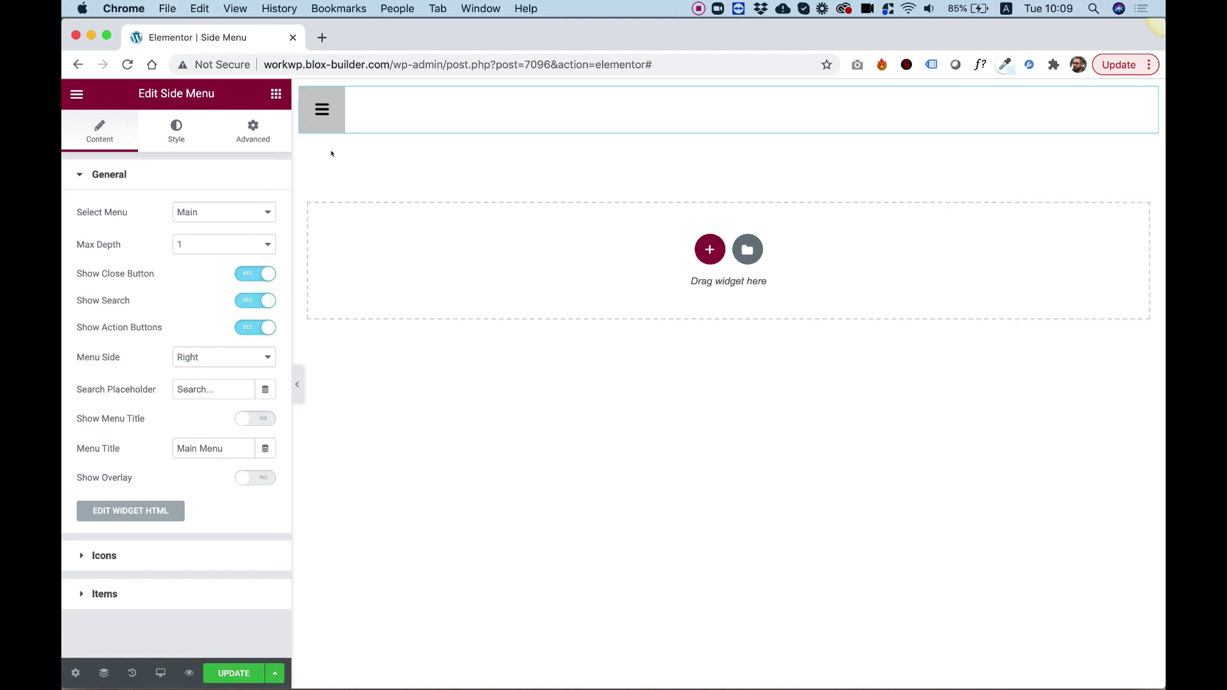
left_click(321, 109)
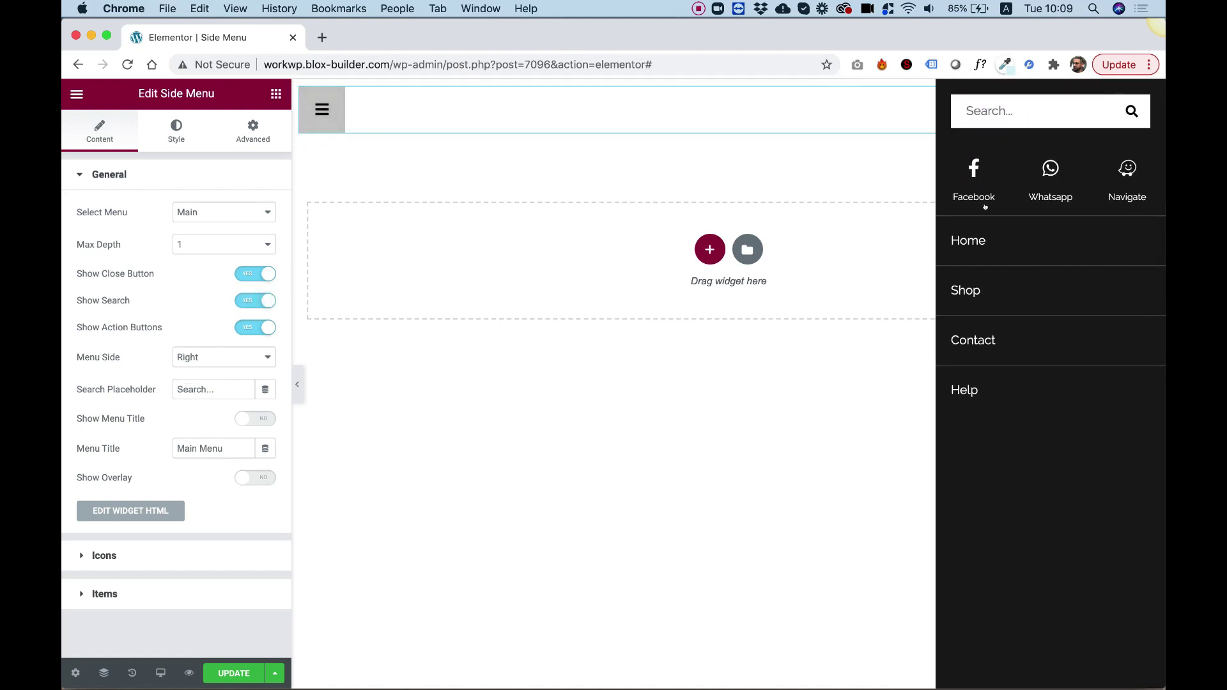
left_click(967, 111)
Turn on Show Menu Title and preview the 'Main Menu' heading above the search field
left_click(250, 418)
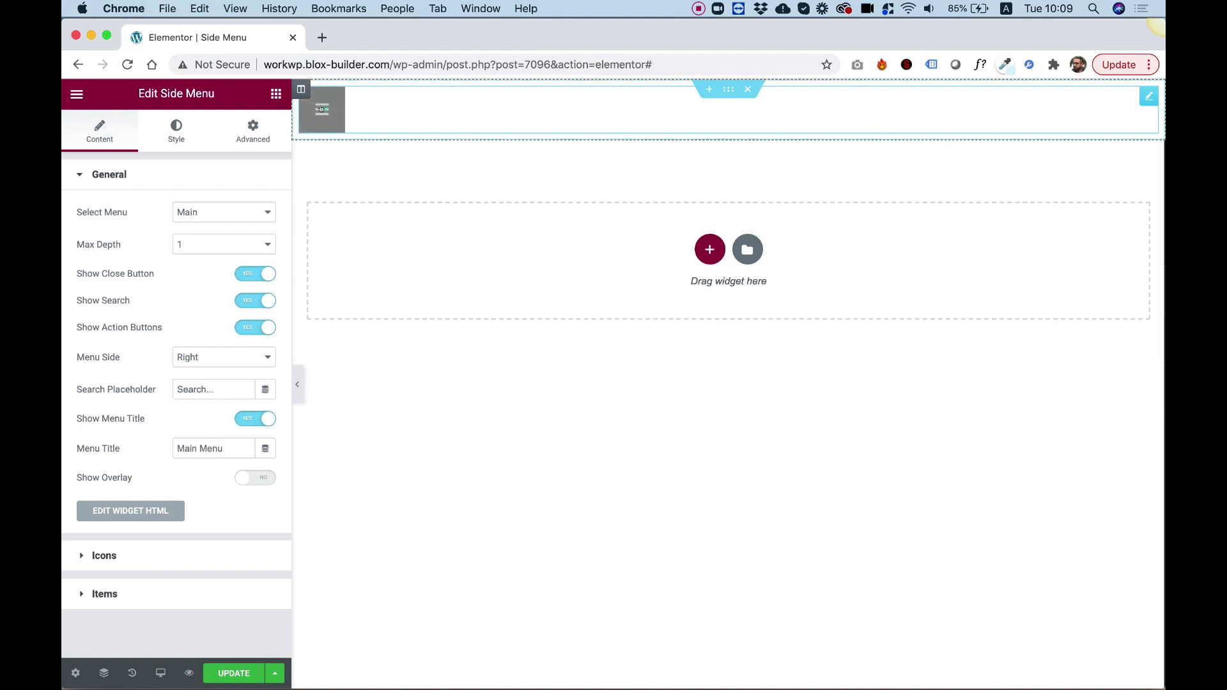
left_click(321, 109)
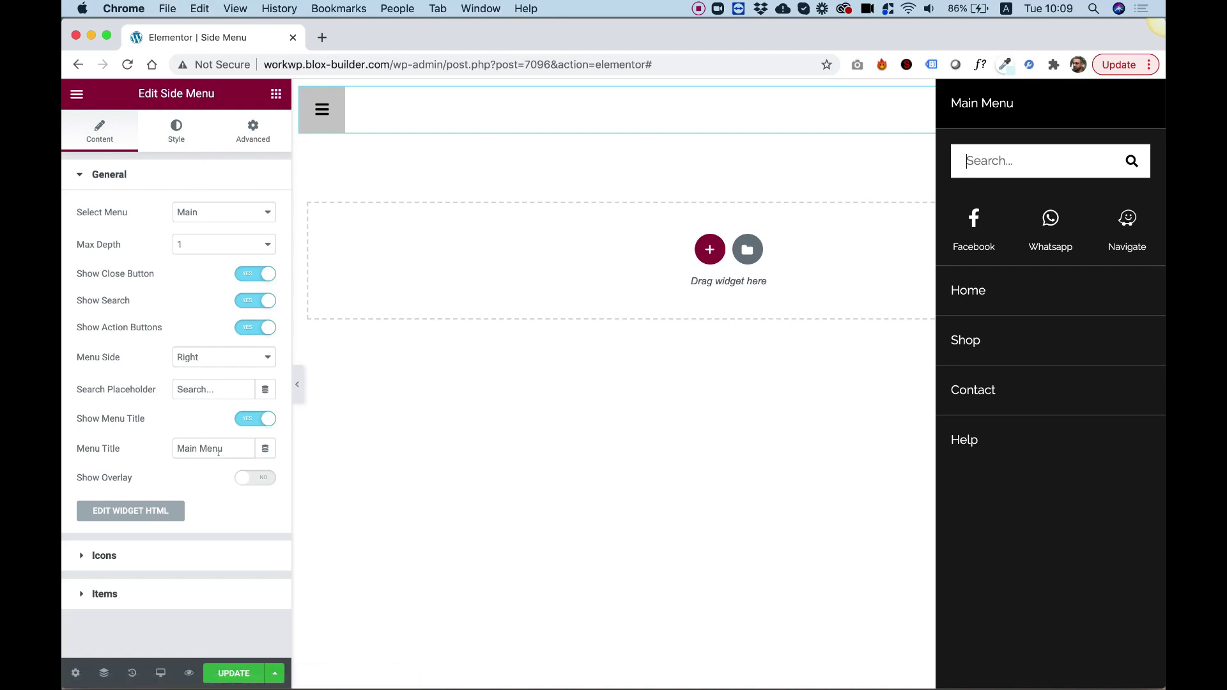
left_click(107, 556)
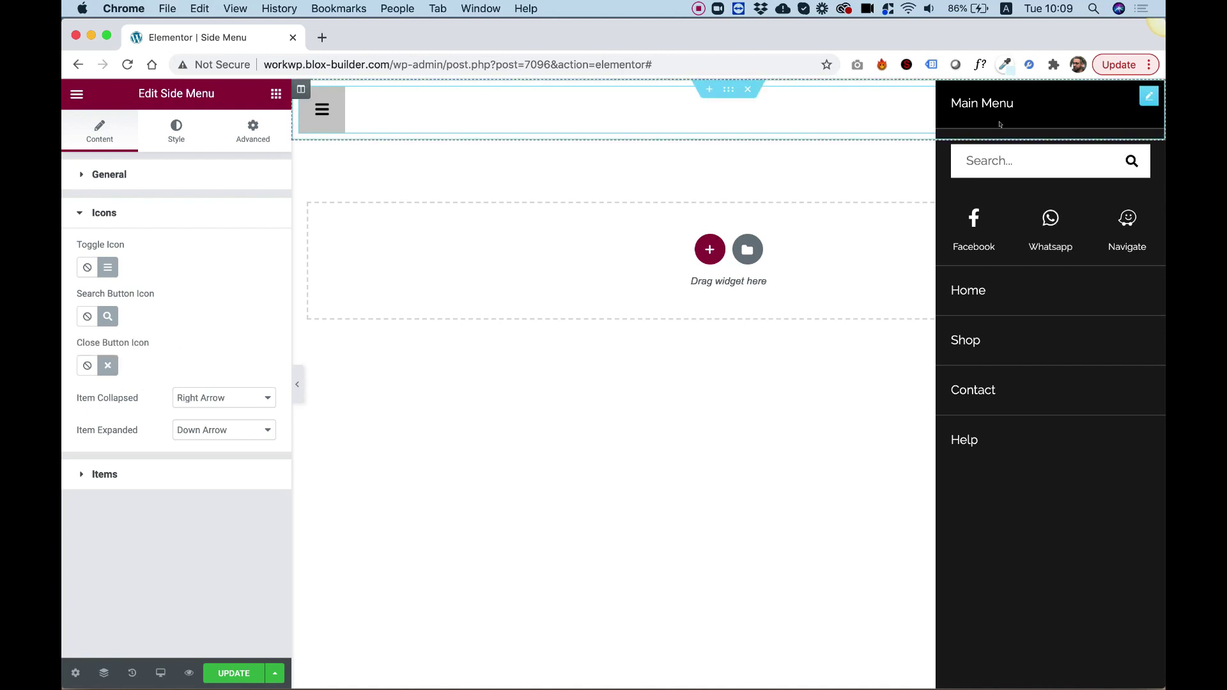
Set Menu Width to 500 and keep the Classic solid background after trying Gradient
left_click(177, 138)
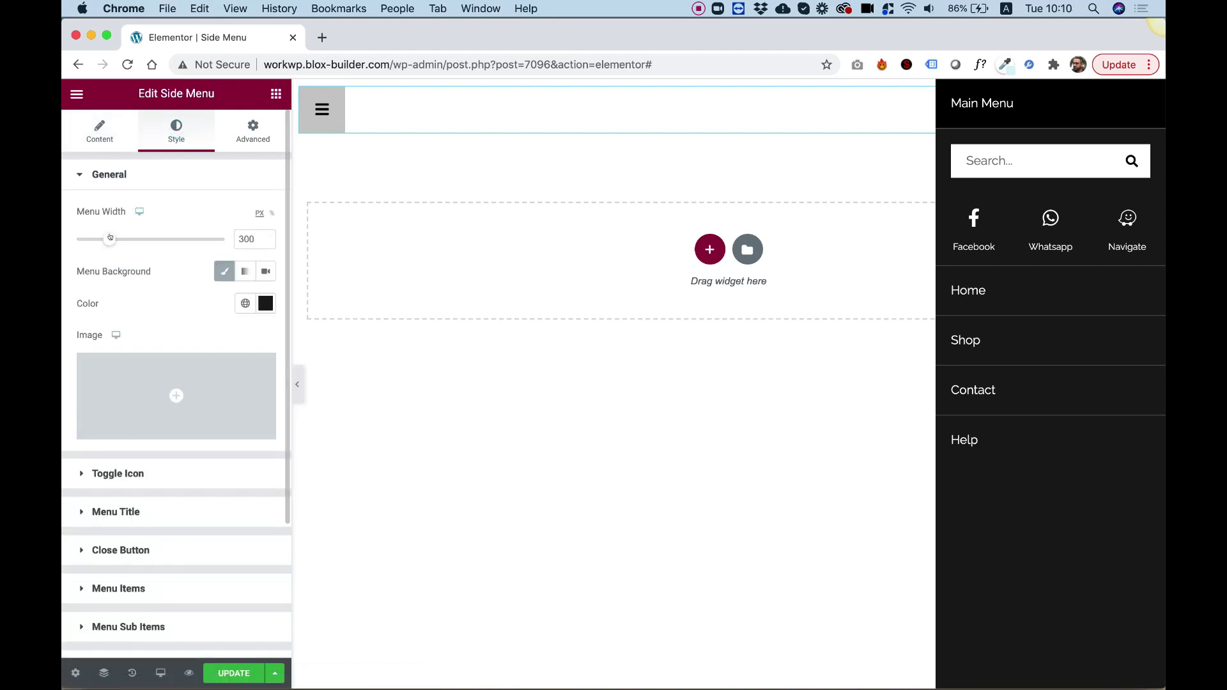
left_click_drag(242, 238, 239, 238)
type("5")
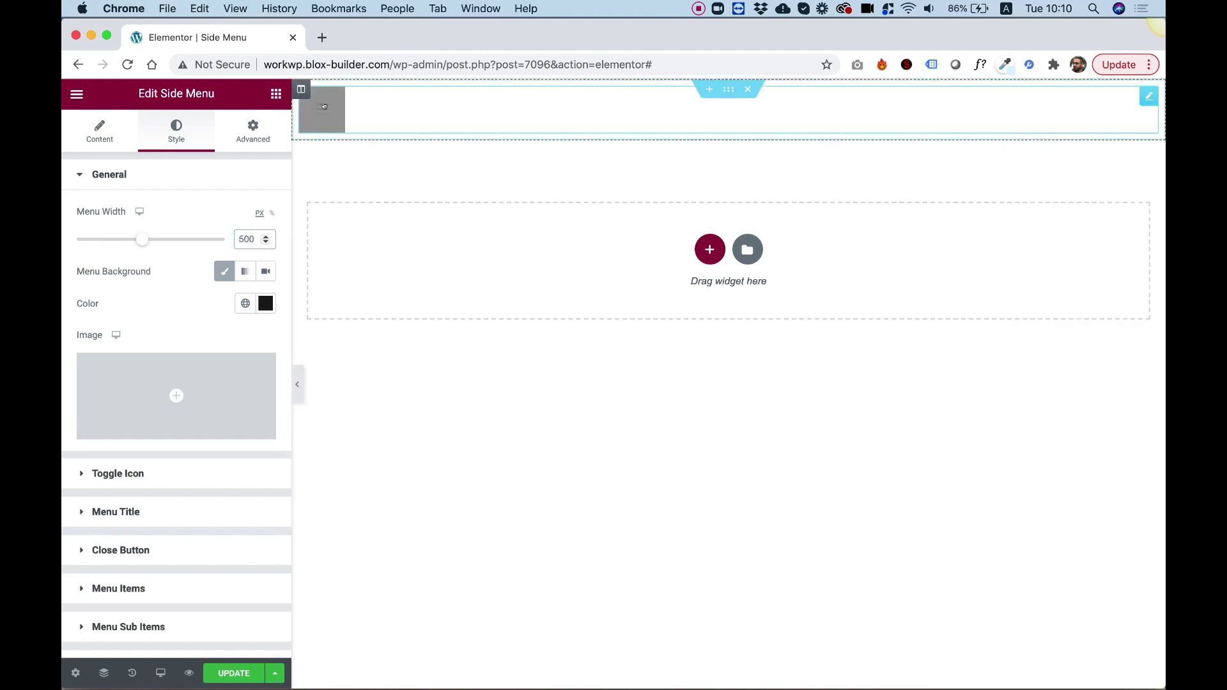
left_click(324, 106)
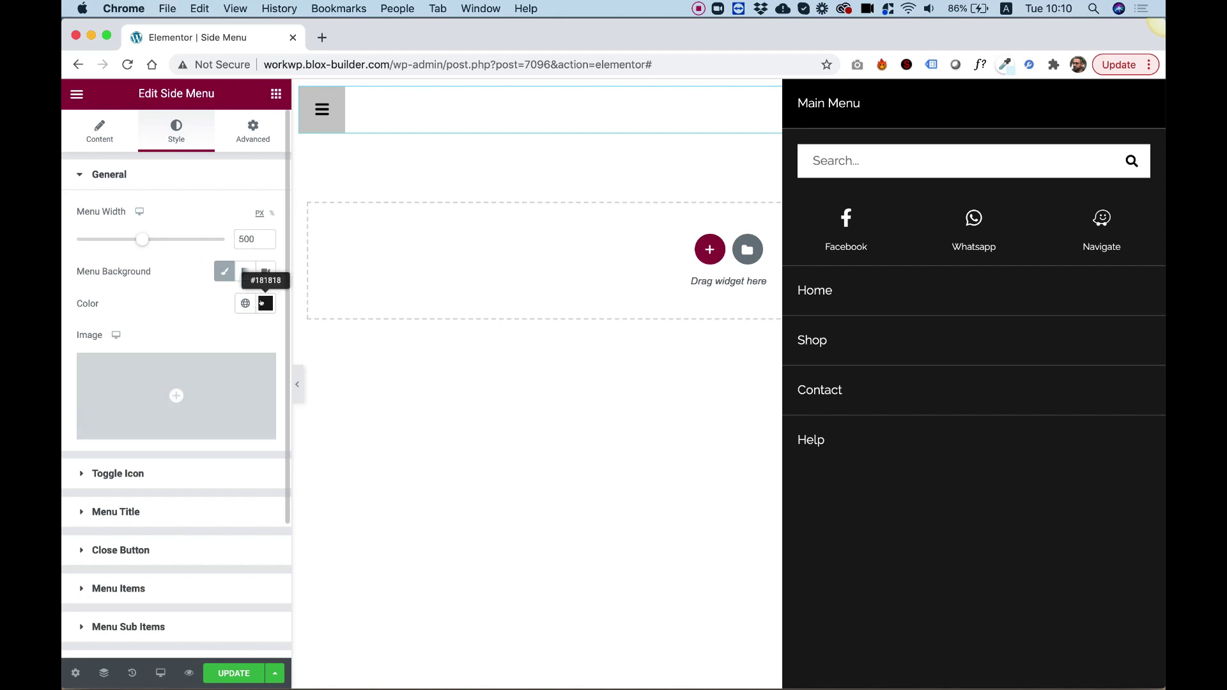
left_click(241, 271)
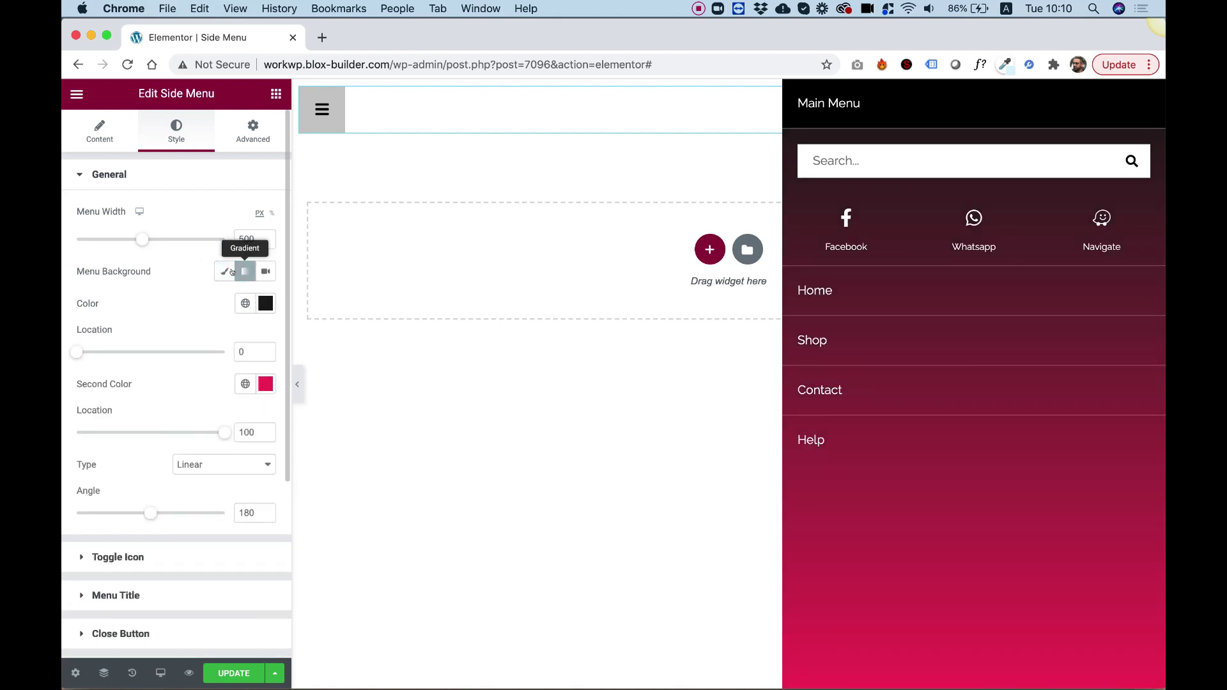
left_click(226, 272)
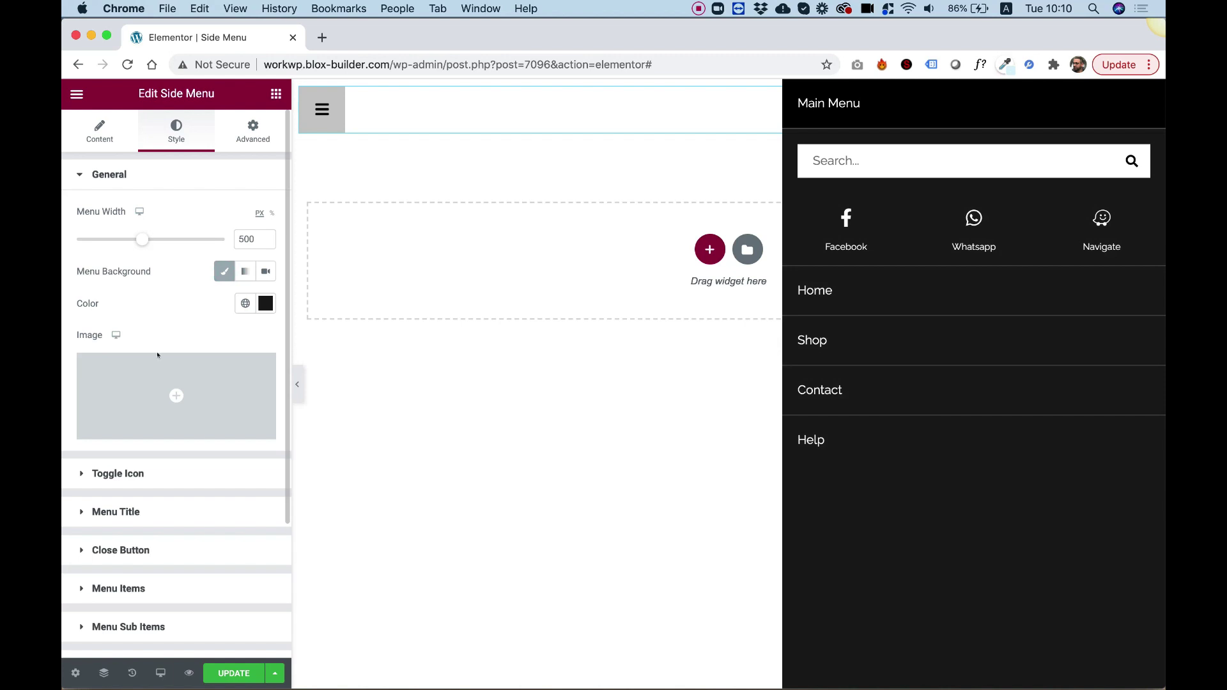
left_click(141, 480)
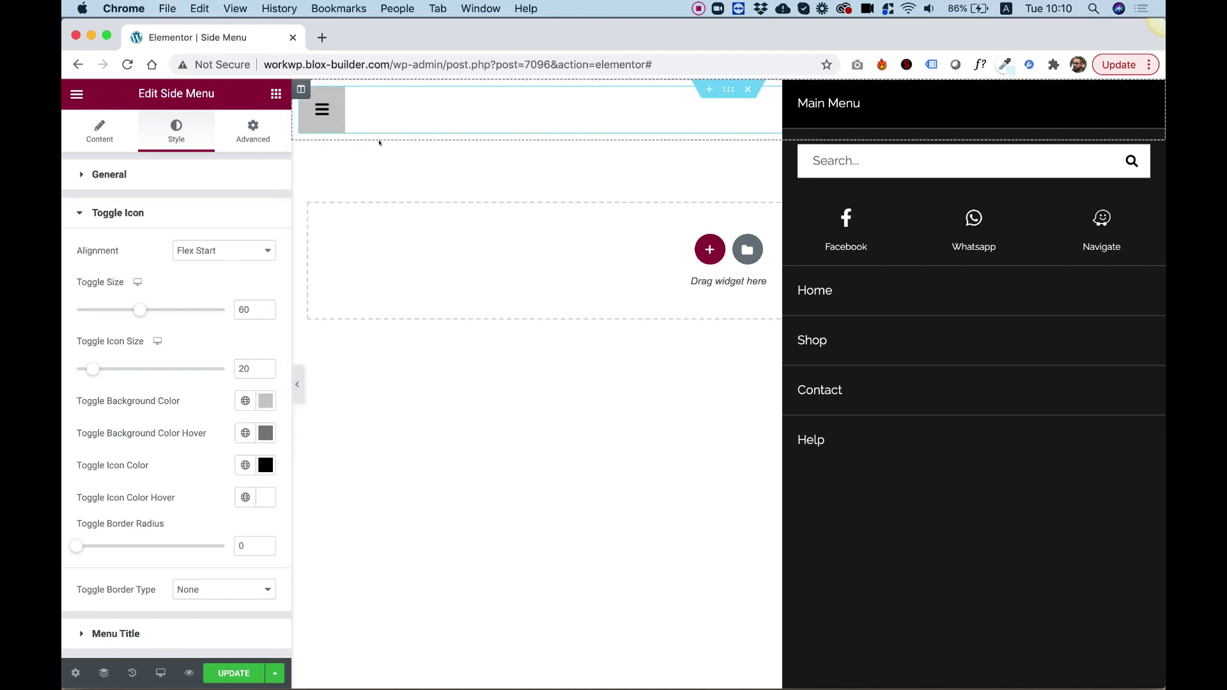
Try Flex End and Center toggle alignment, then return it to Flex Start
left_click(220, 251)
left_click(220, 263)
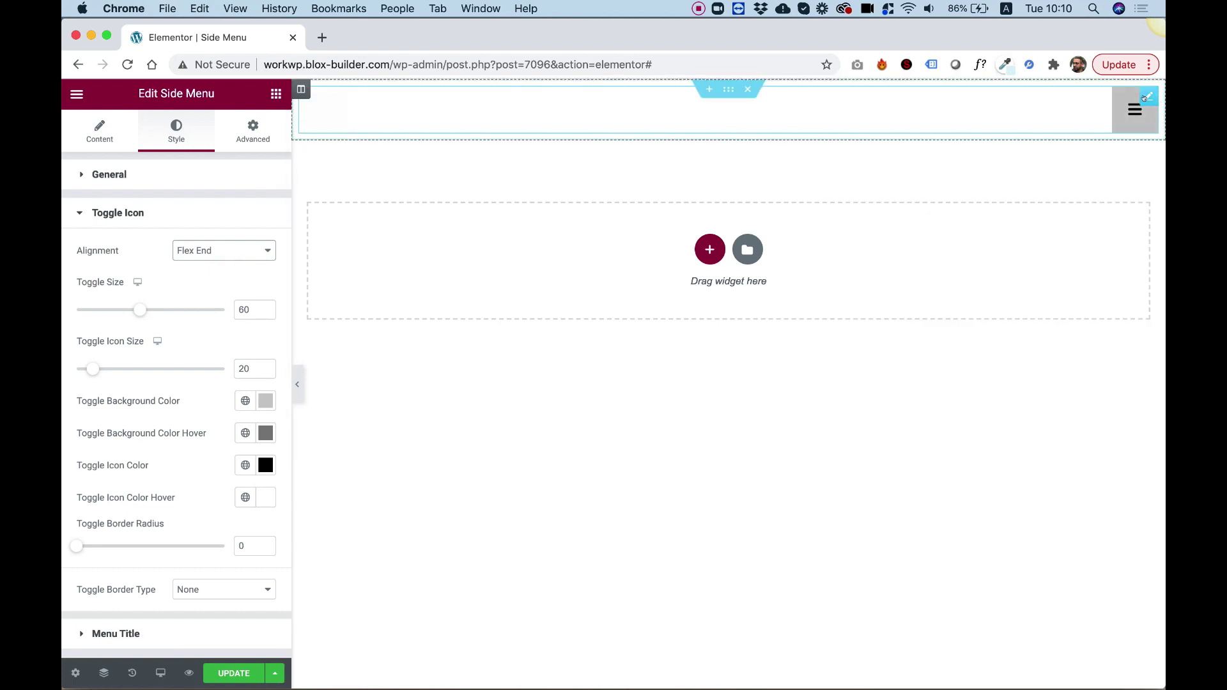
left_click(211, 254)
left_click(211, 263)
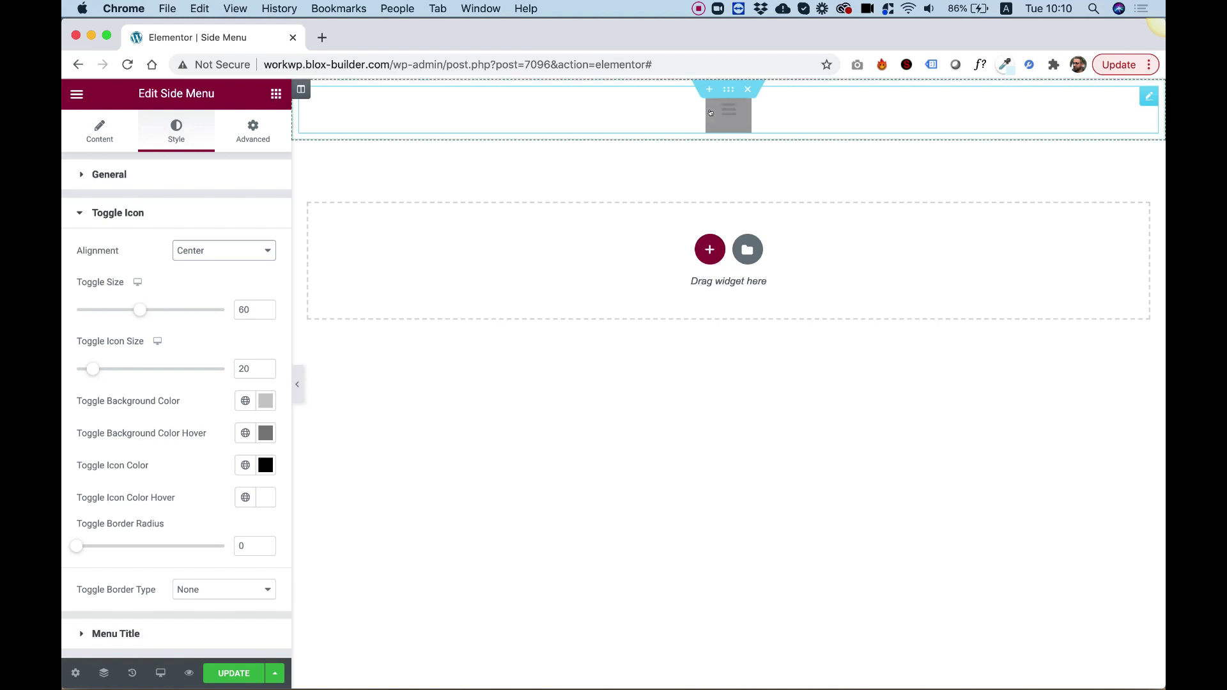
left_click(702, 178)
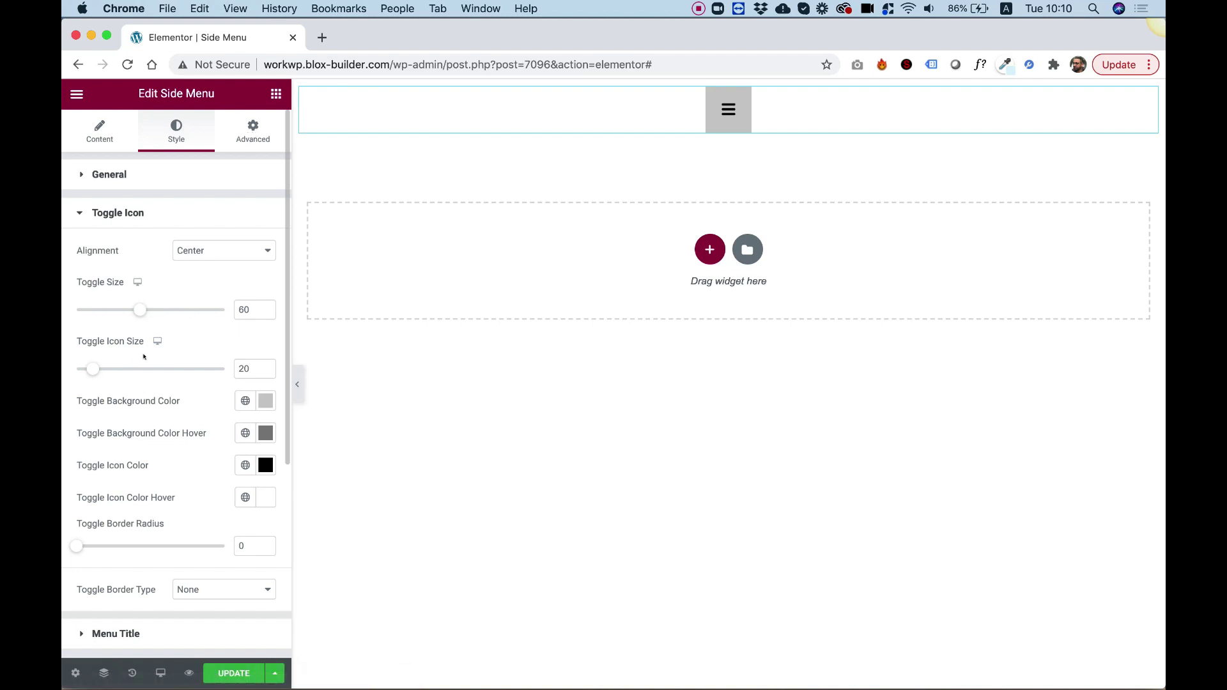
left_click(200, 251)
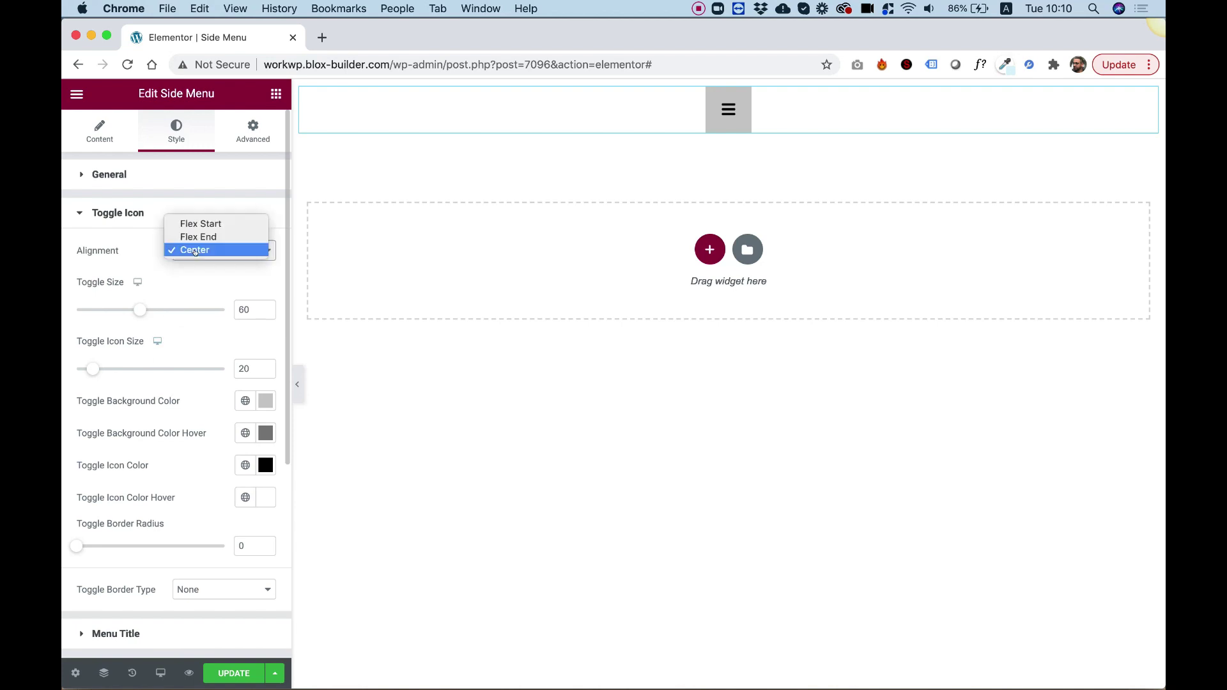
left_click(198, 225)
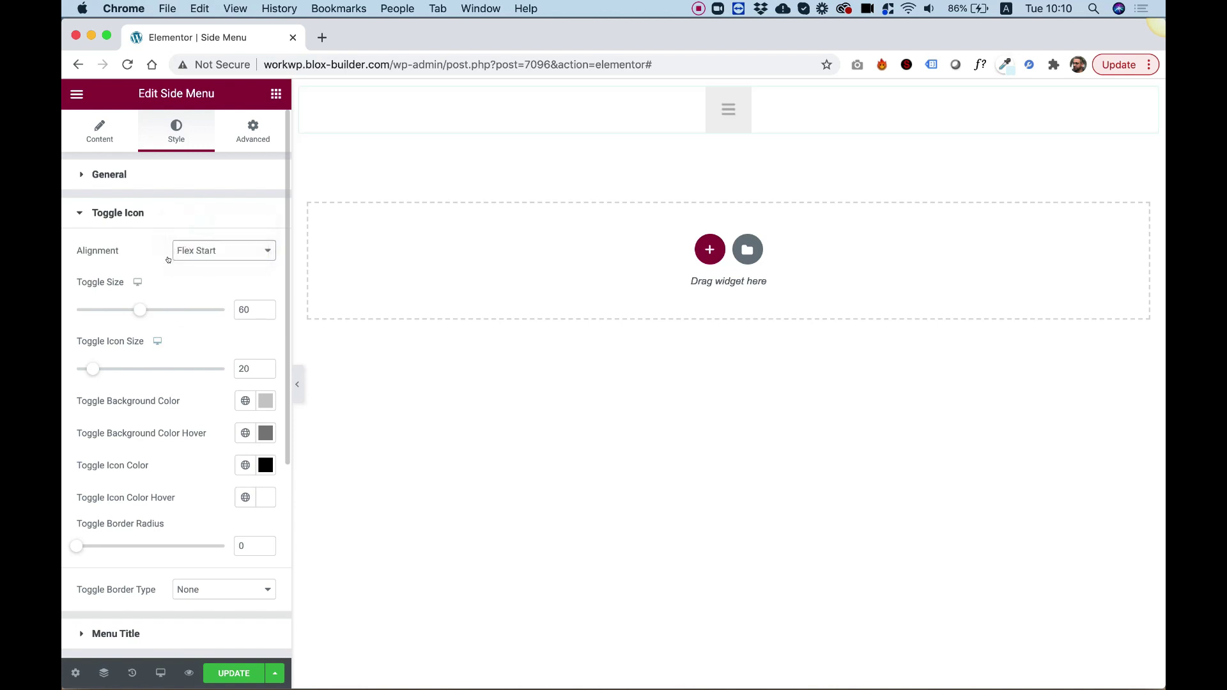
Set Toggle Size 75, Icon Size 32 and Border Radius 100 for a round toggle
left_click_drag(138, 311, 172, 311)
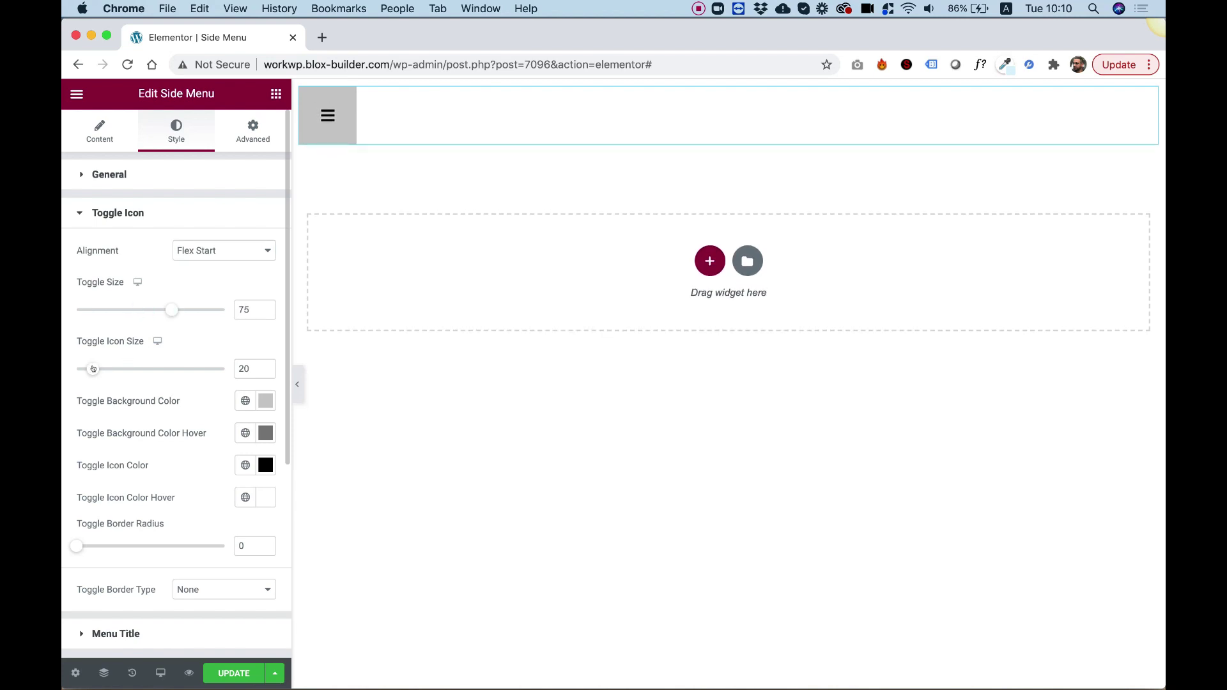
left_click_drag(92, 368, 112, 368)
left_click_drag(76, 546, 225, 546)
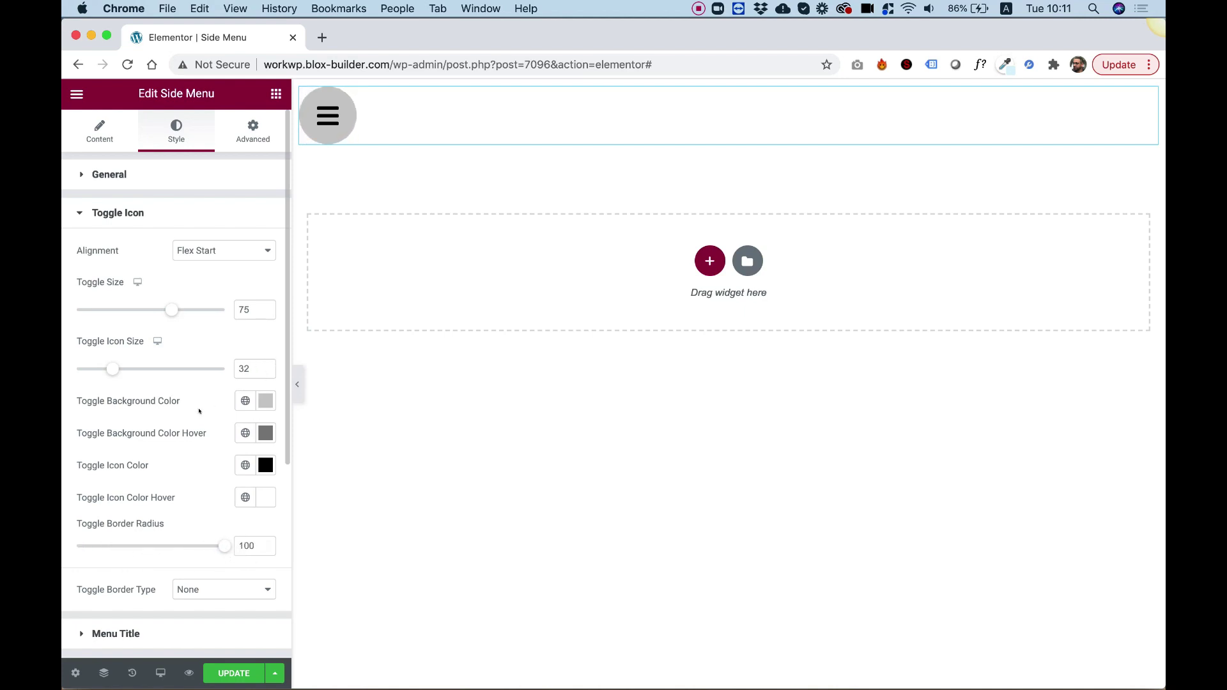
Make the toggle background black (#000000) and its icon white (#ffffff)
left_click(267, 404)
left_click_drag(230, 498, 246, 585)
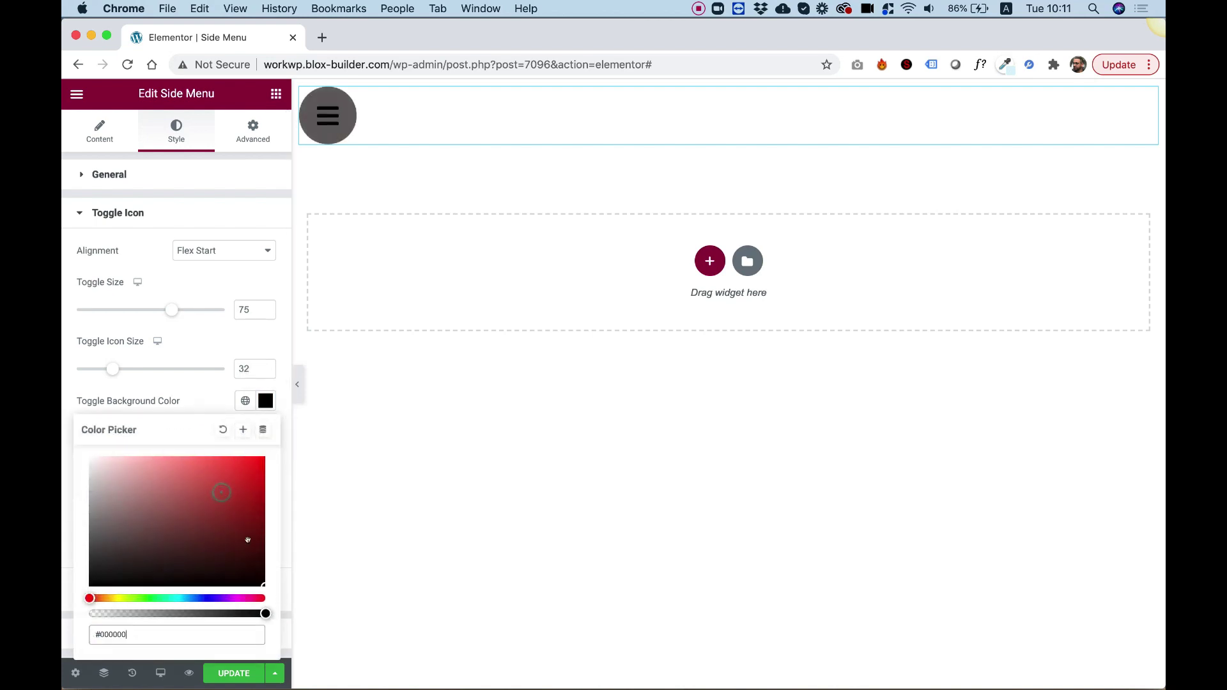
left_click(193, 394)
left_click(265, 433)
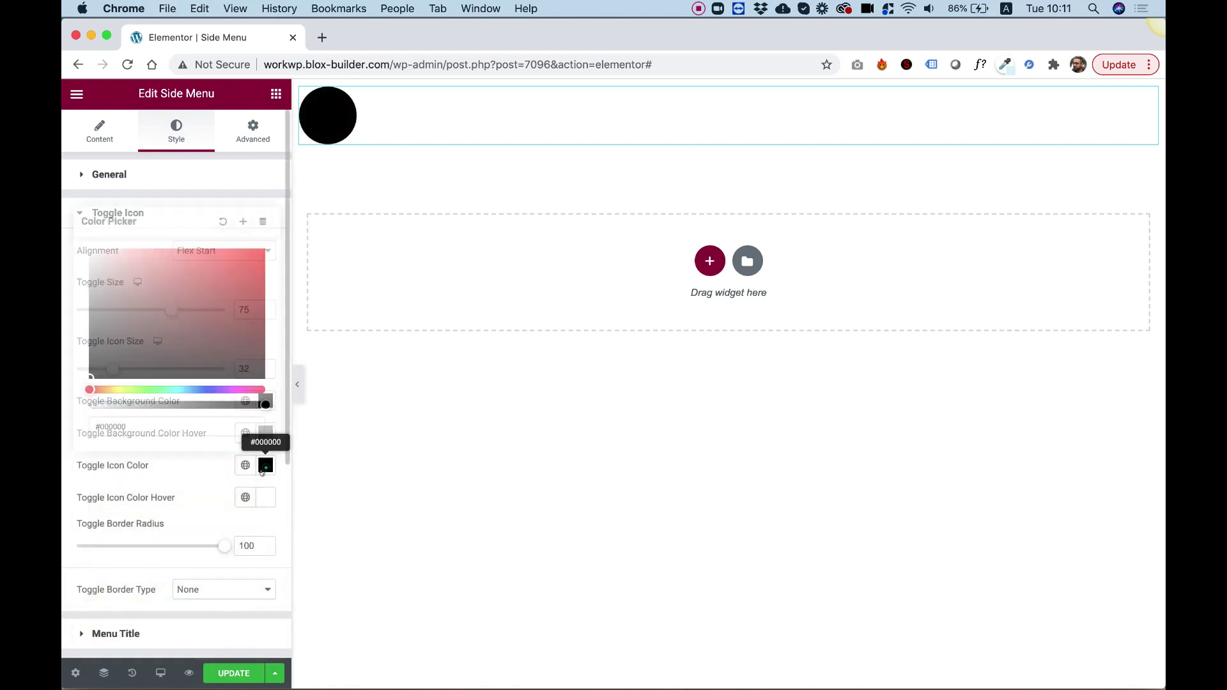
type("#ffffff")
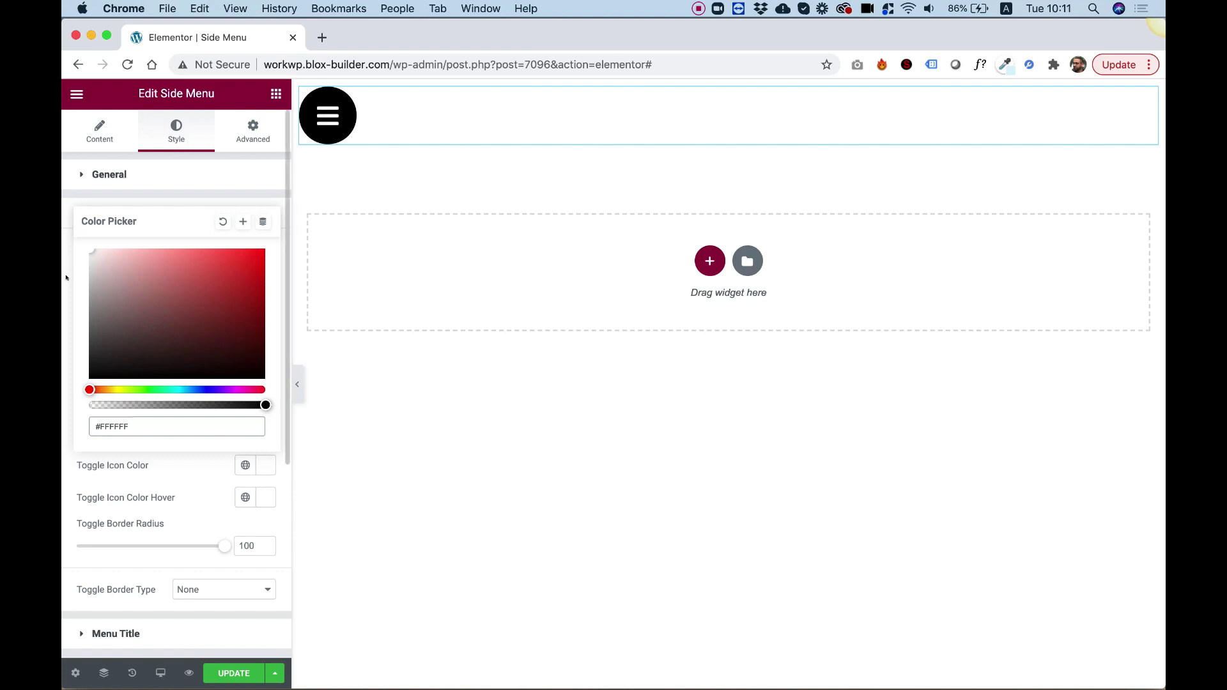
left_click(67, 277)
Give the toggle a solid 5 px grey (#909090) border
left_click(192, 588)
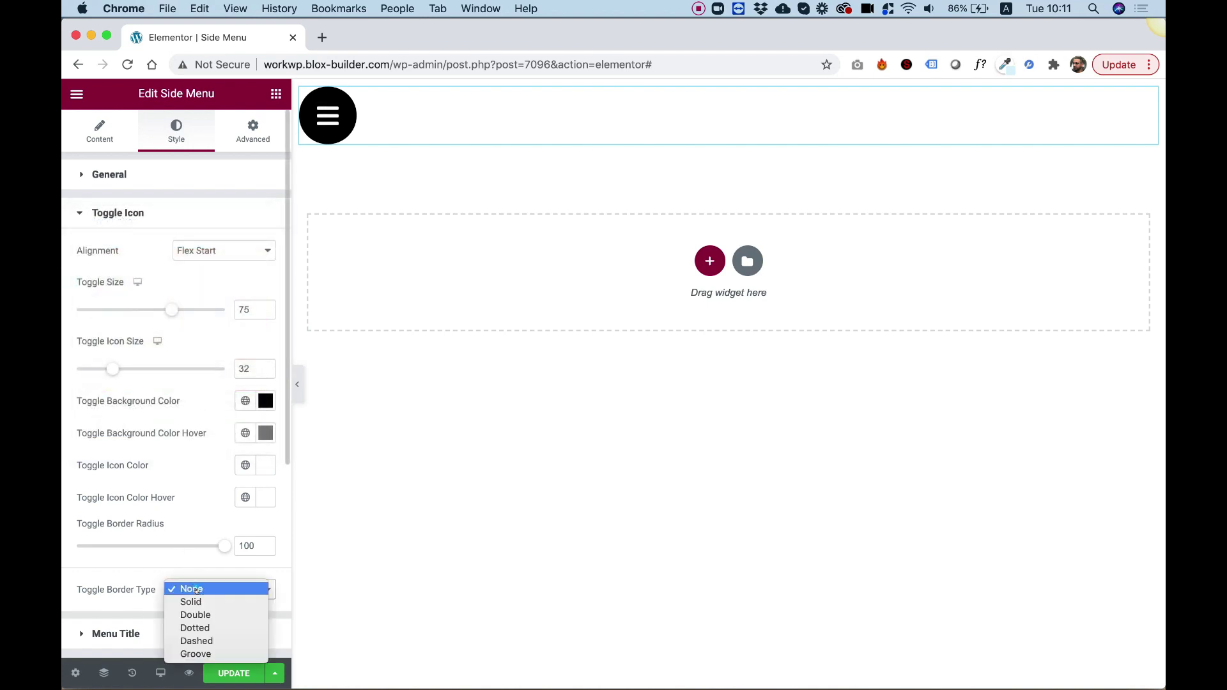
left_click(205, 601)
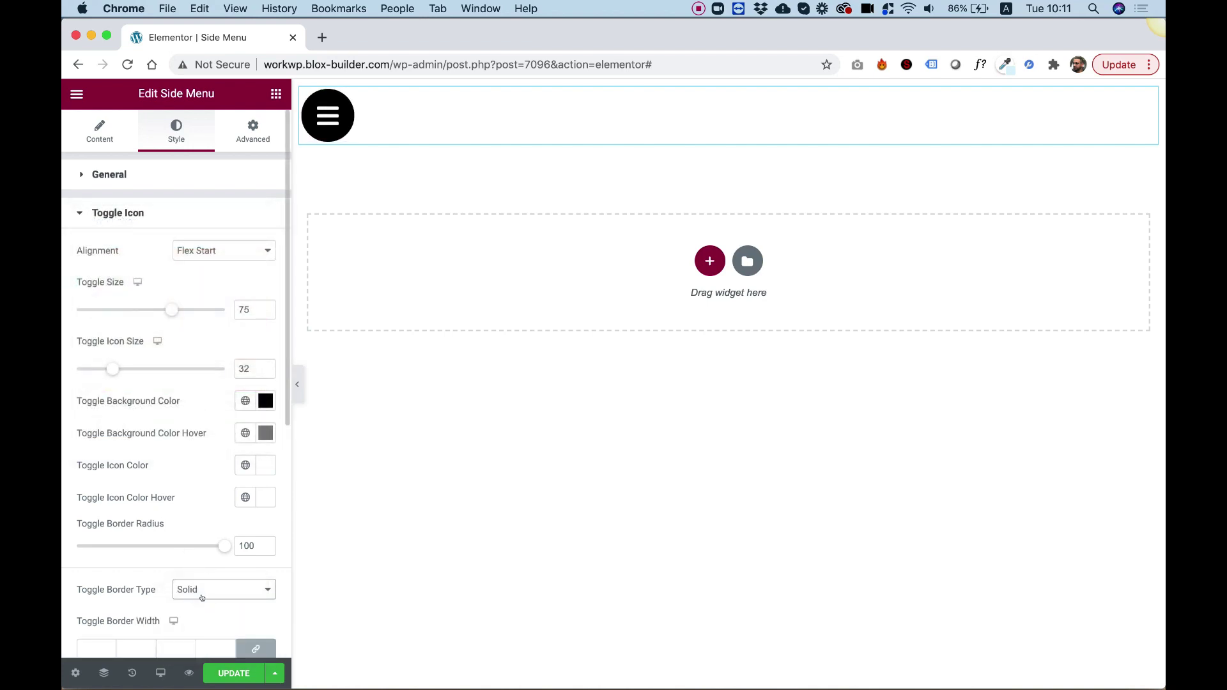
scroll(203, 591, "down", 5)
left_click(96, 364)
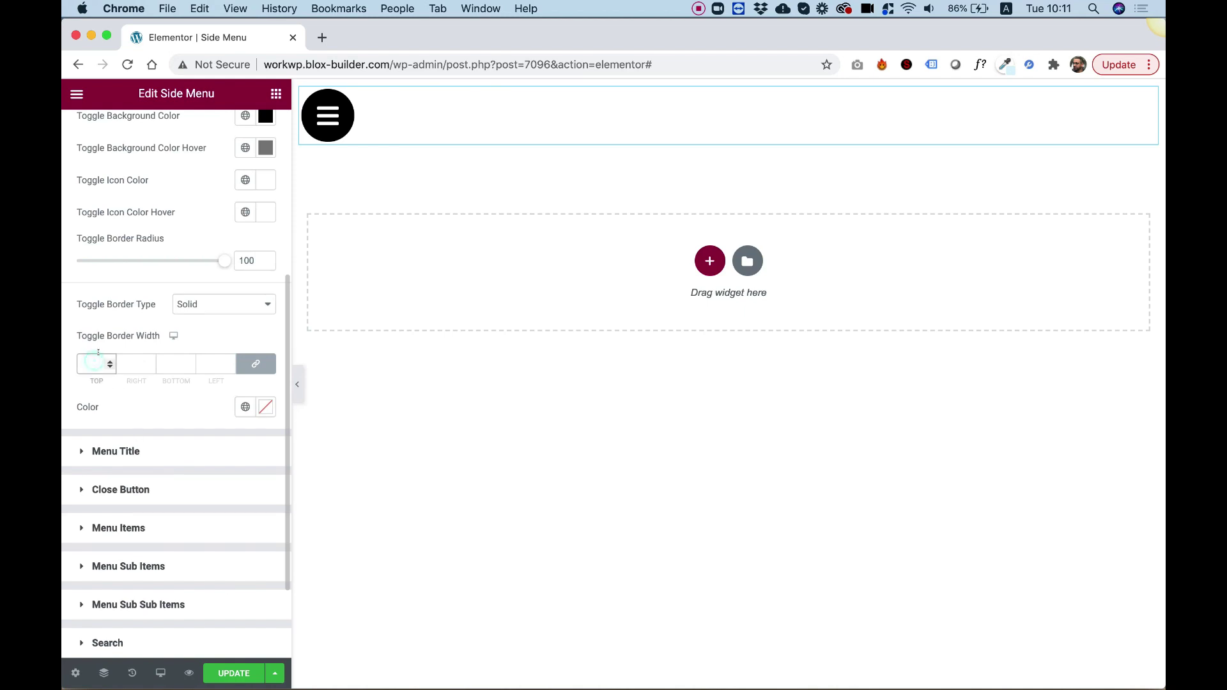
type("5")
left_click(265, 407)
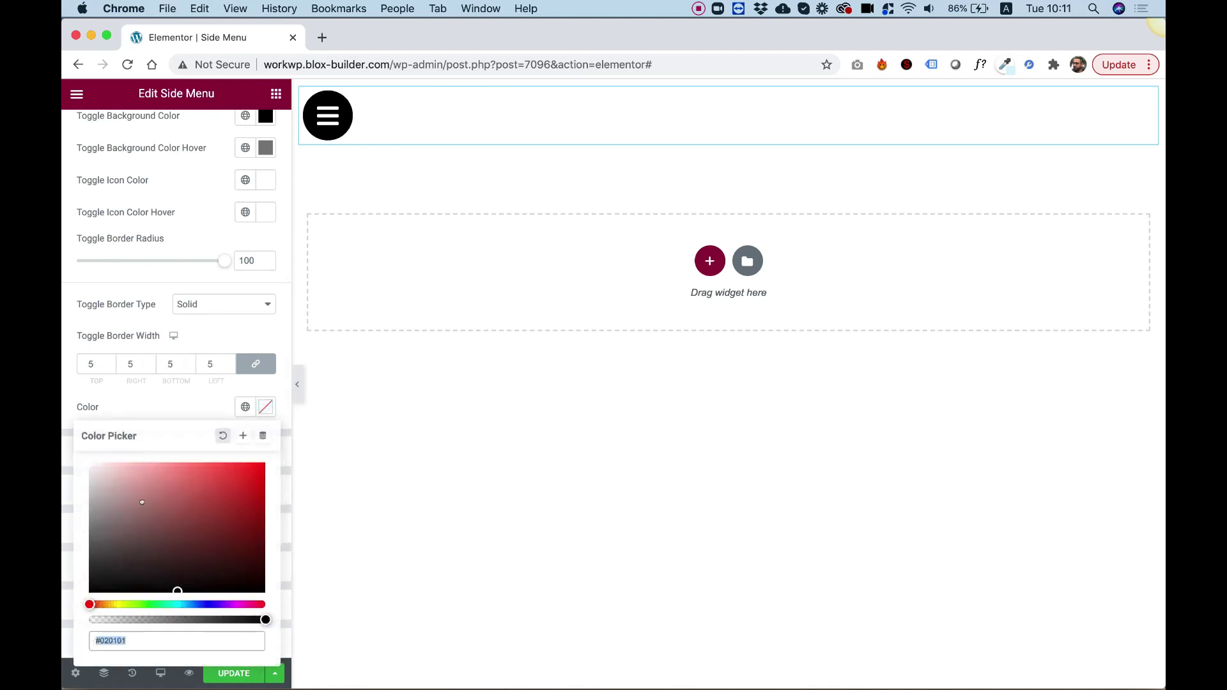
left_click_drag(184, 516, 76, 520)
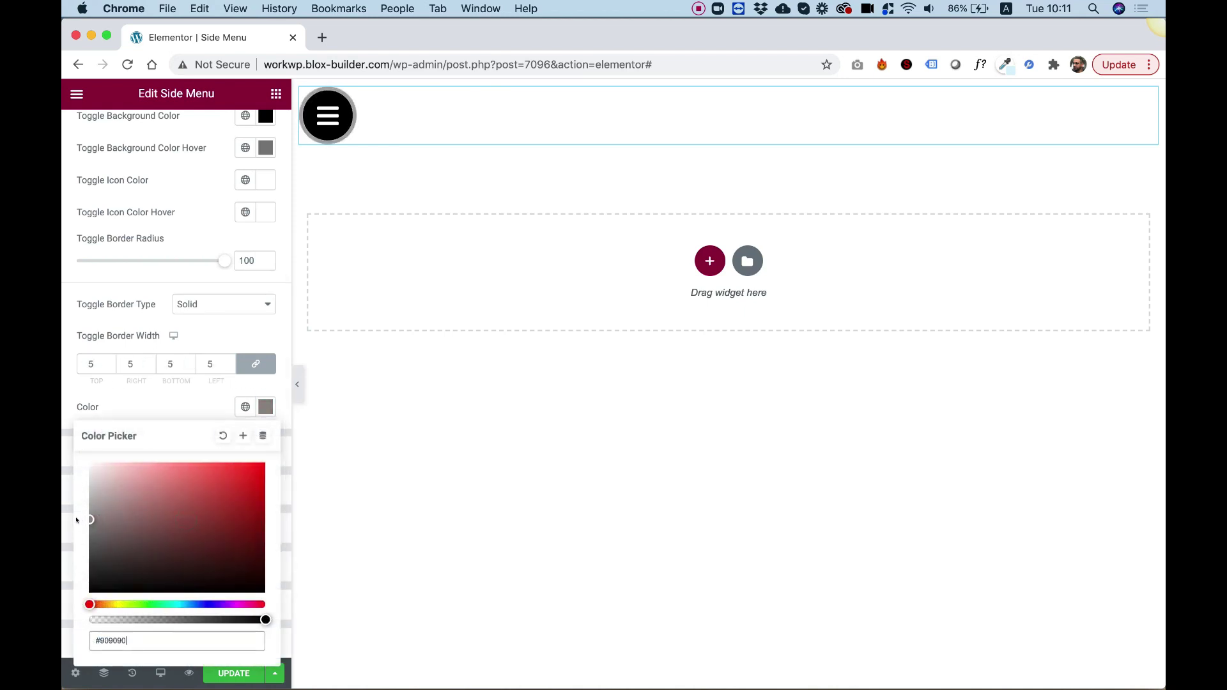
left_click(85, 290)
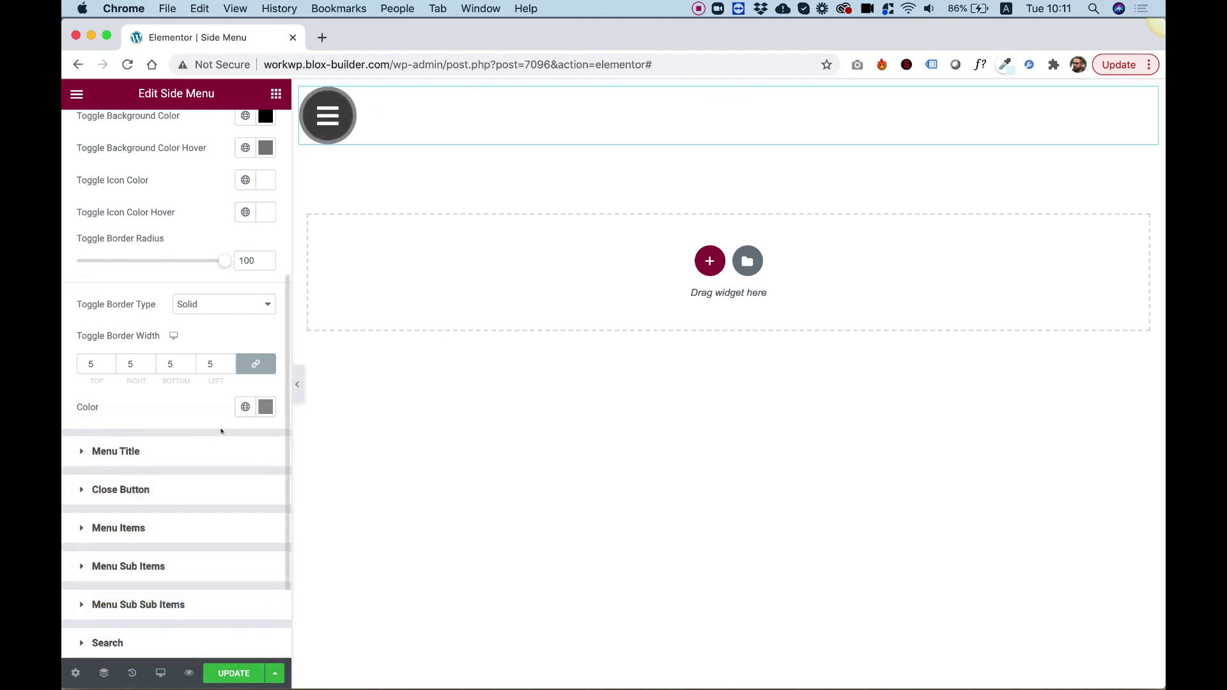
scroll(190, 364, "up", 3)
scroll(206, 299, "up", 2)
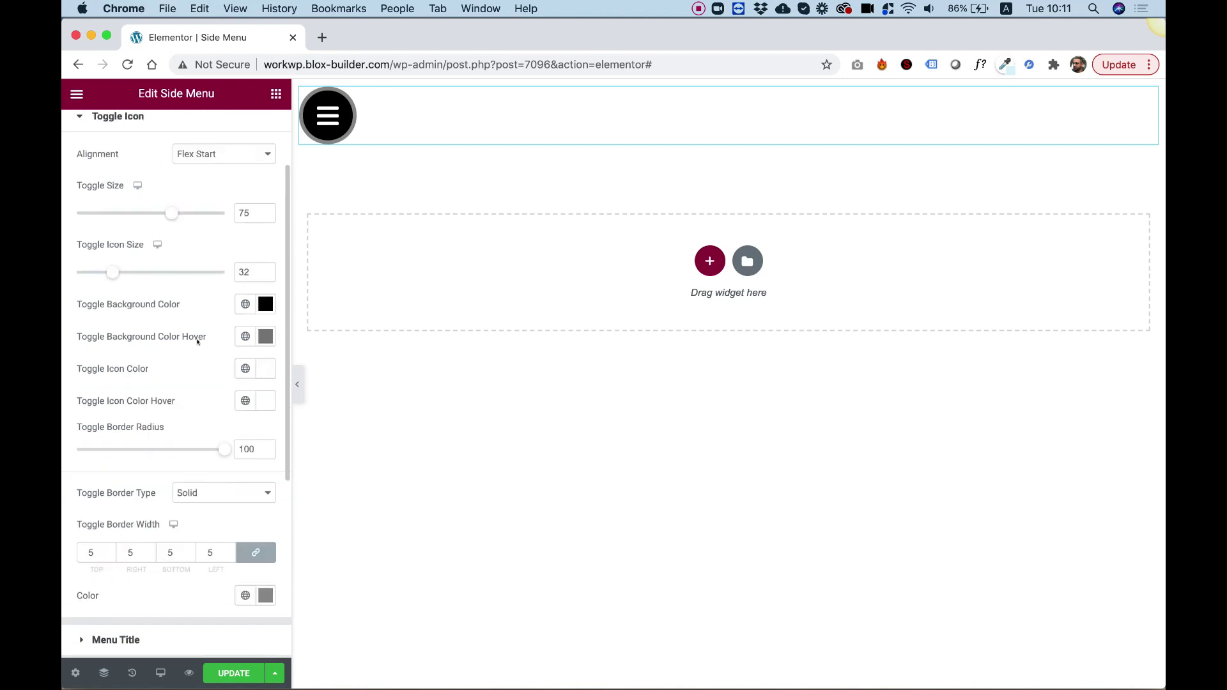
scroll(167, 276, "up", 3)
Give the Main Menu title a grey #6A6969 background
left_click(129, 213)
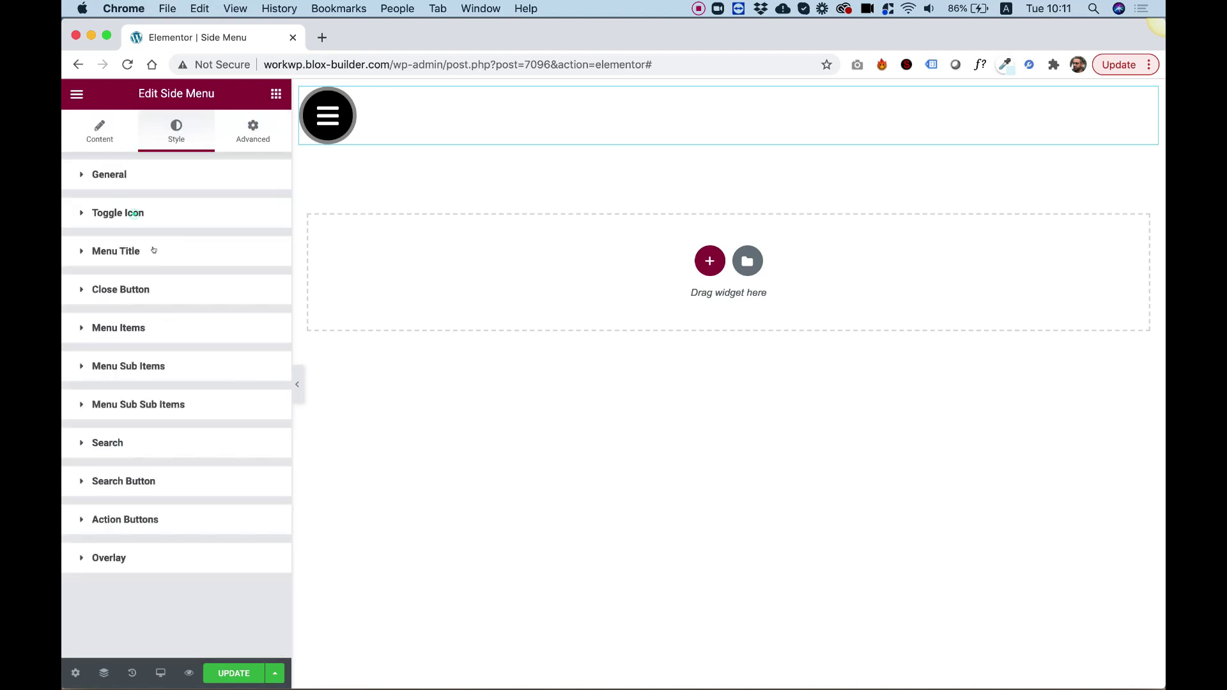
left_click(133, 252)
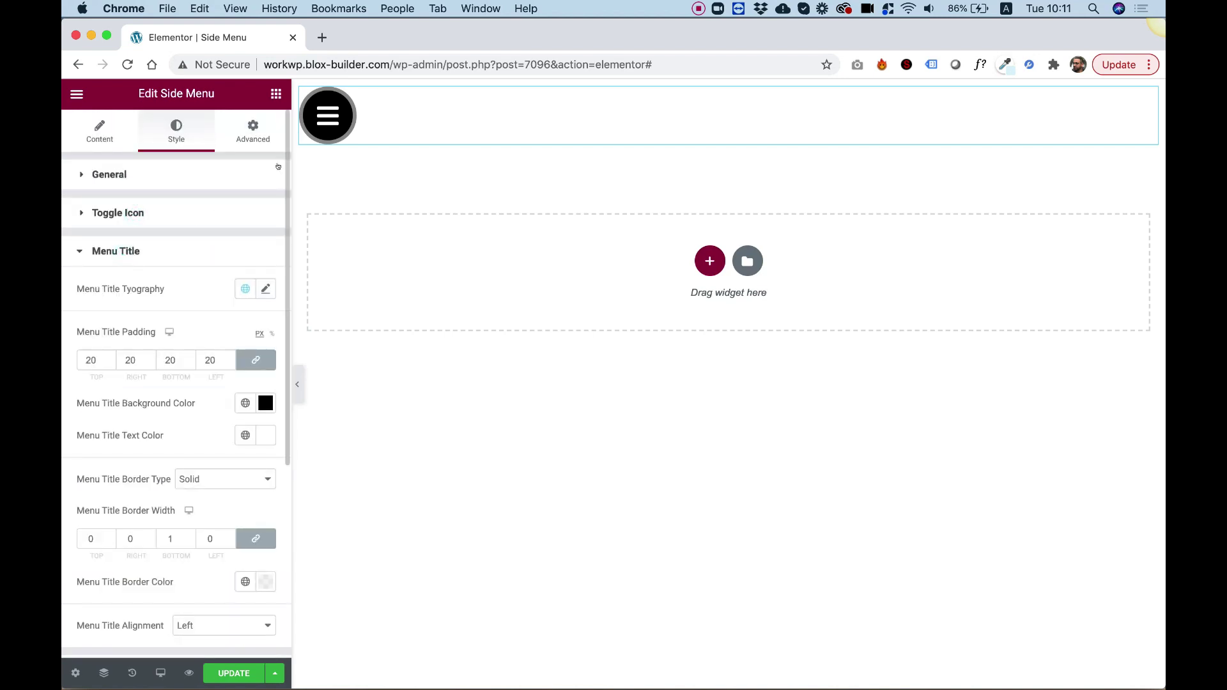
left_click(328, 115)
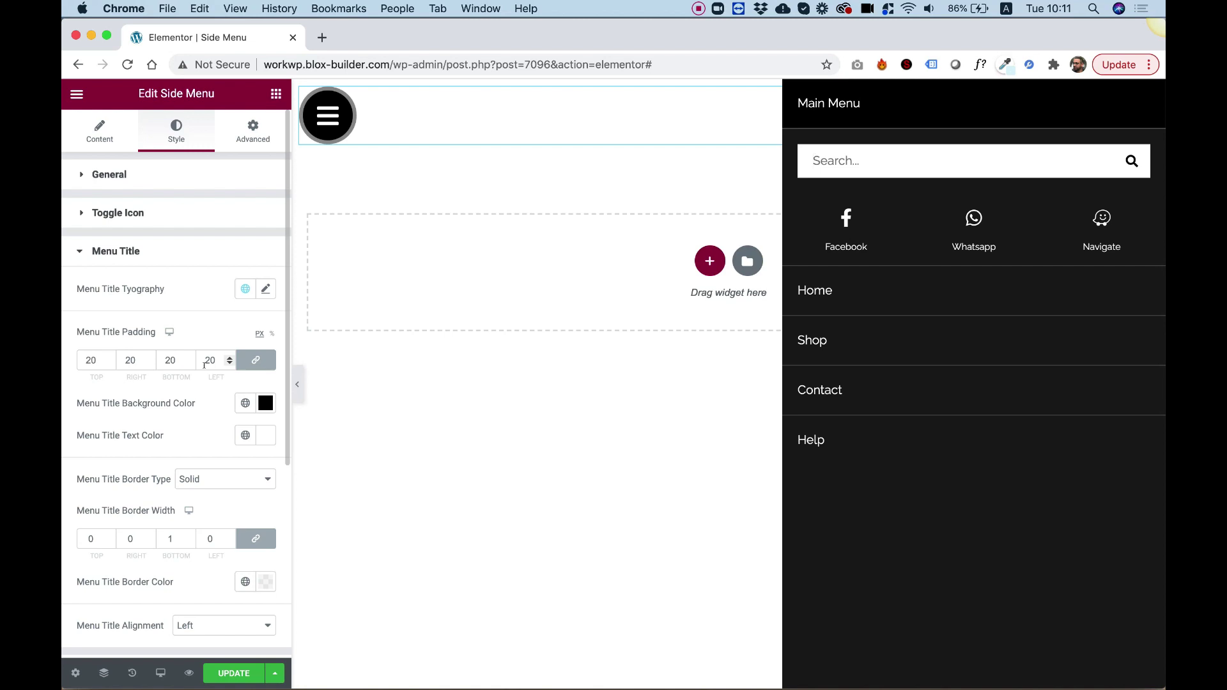
left_click(265, 403)
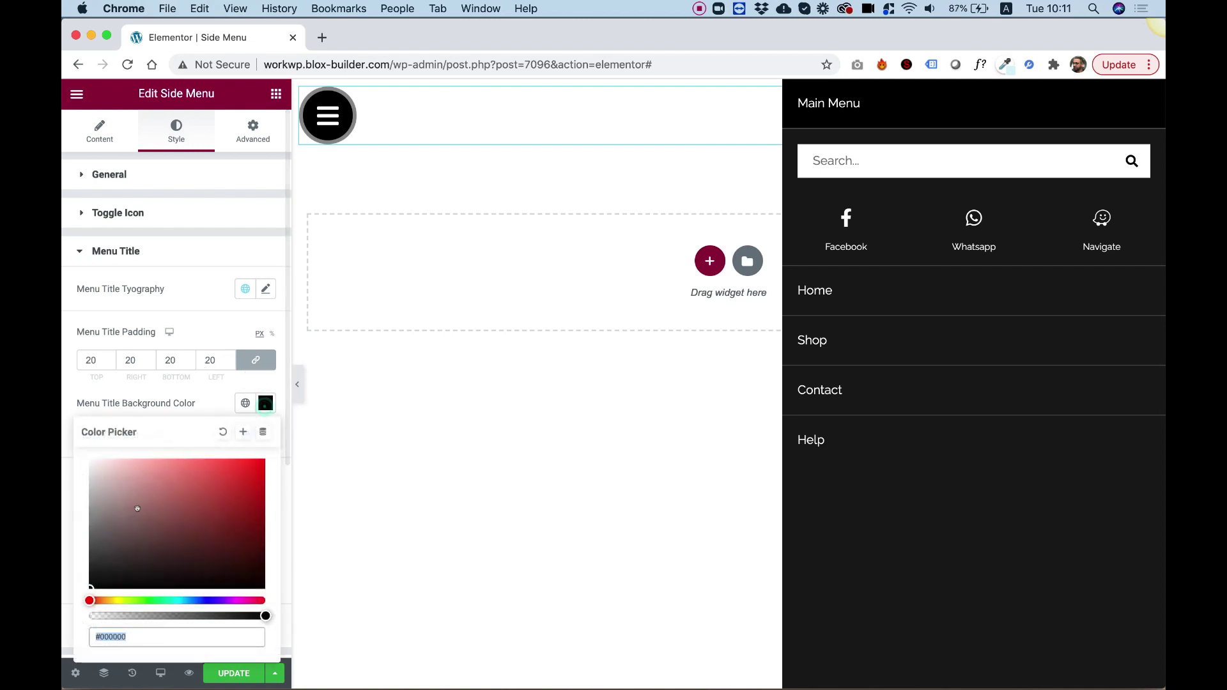
left_click_drag(96, 534, 72, 543)
left_click(62, 357)
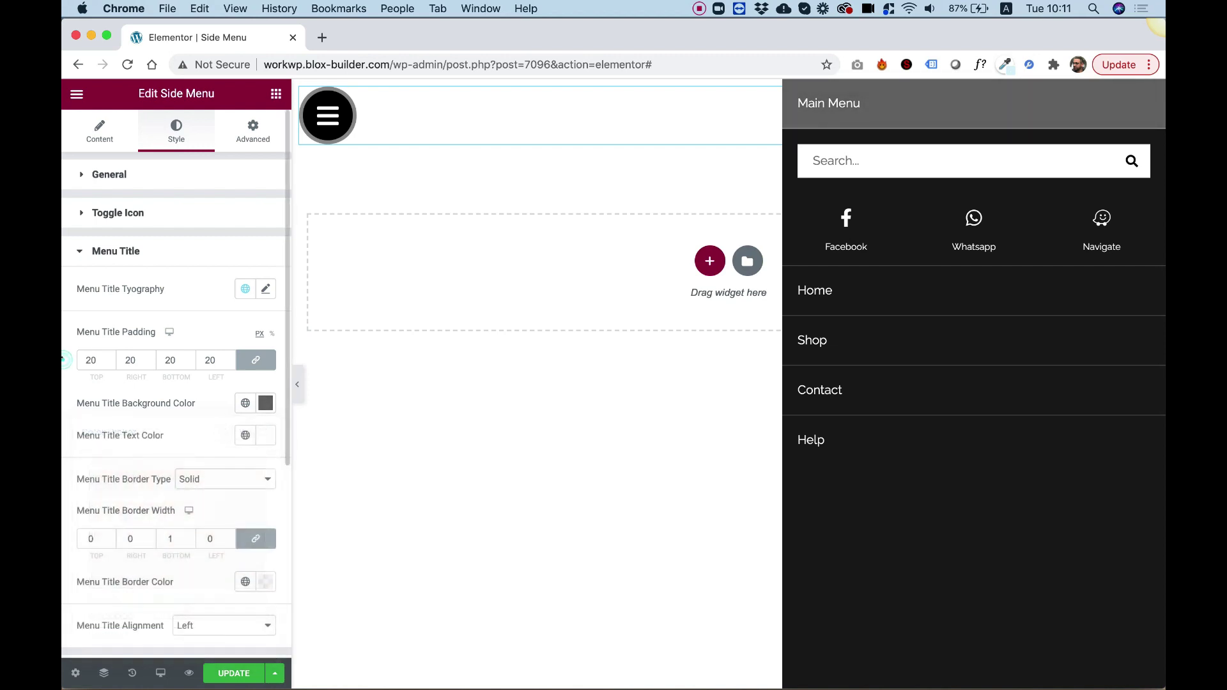
Unlink the title's Border Width and set its bottom border to 5
scroll(126, 459, "down", 3)
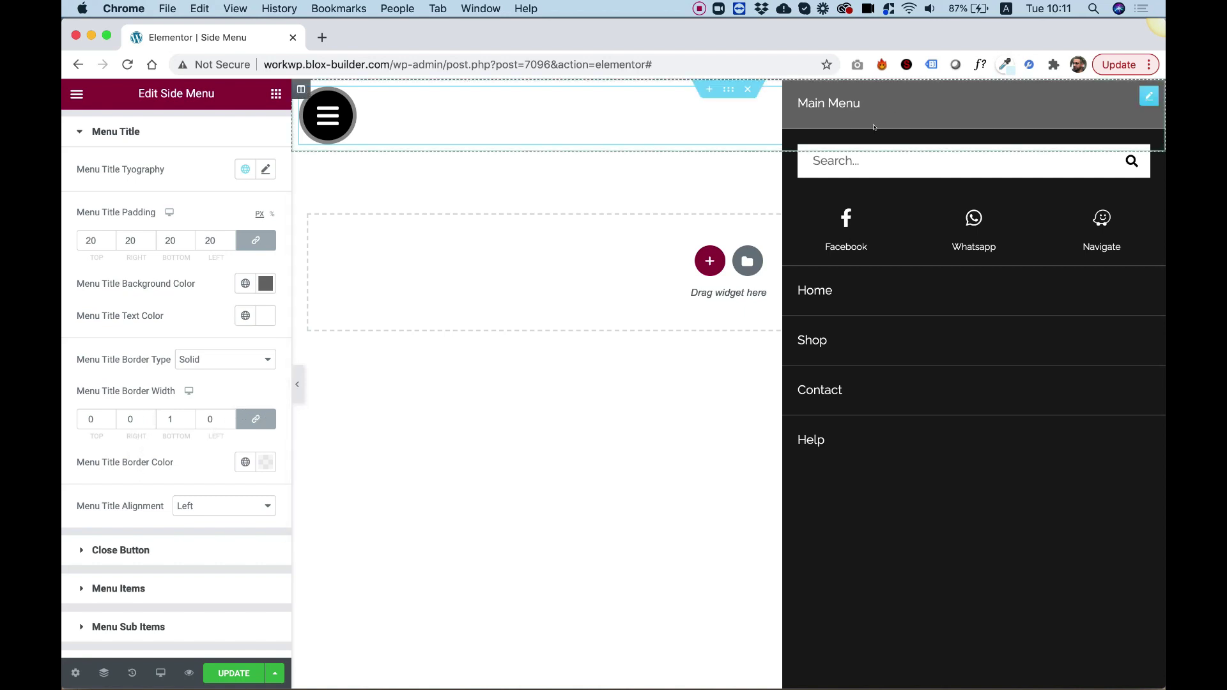
left_click(256, 418)
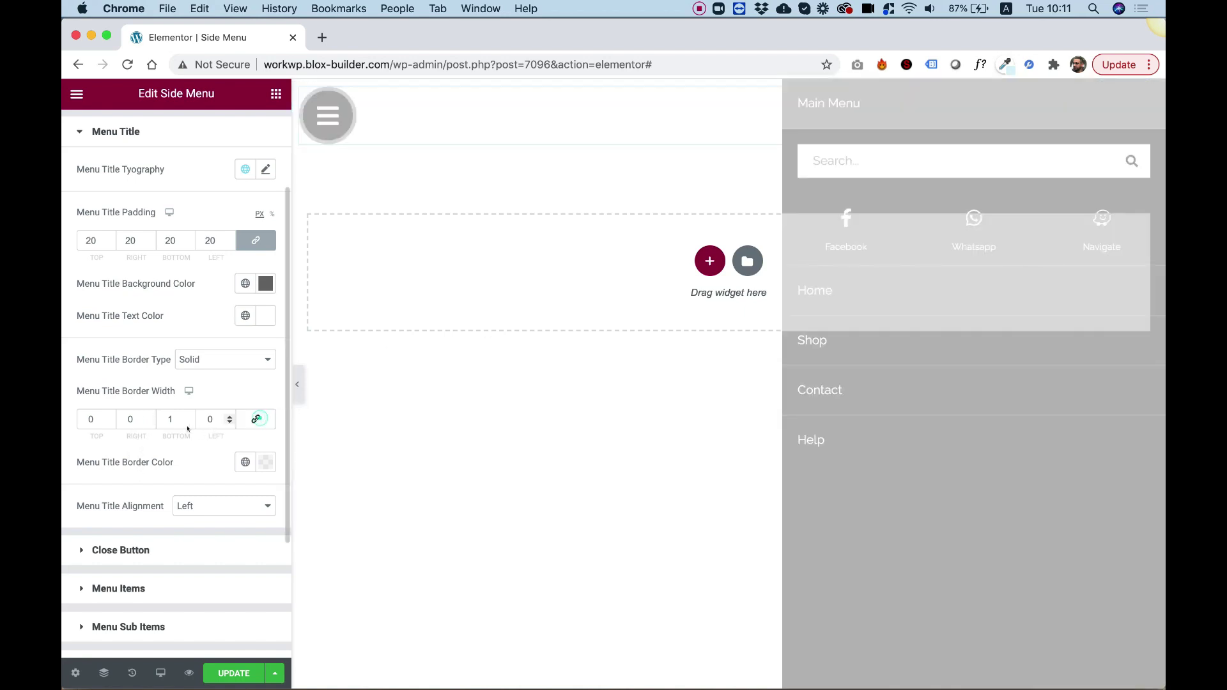
double_click(163, 423)
type("5")
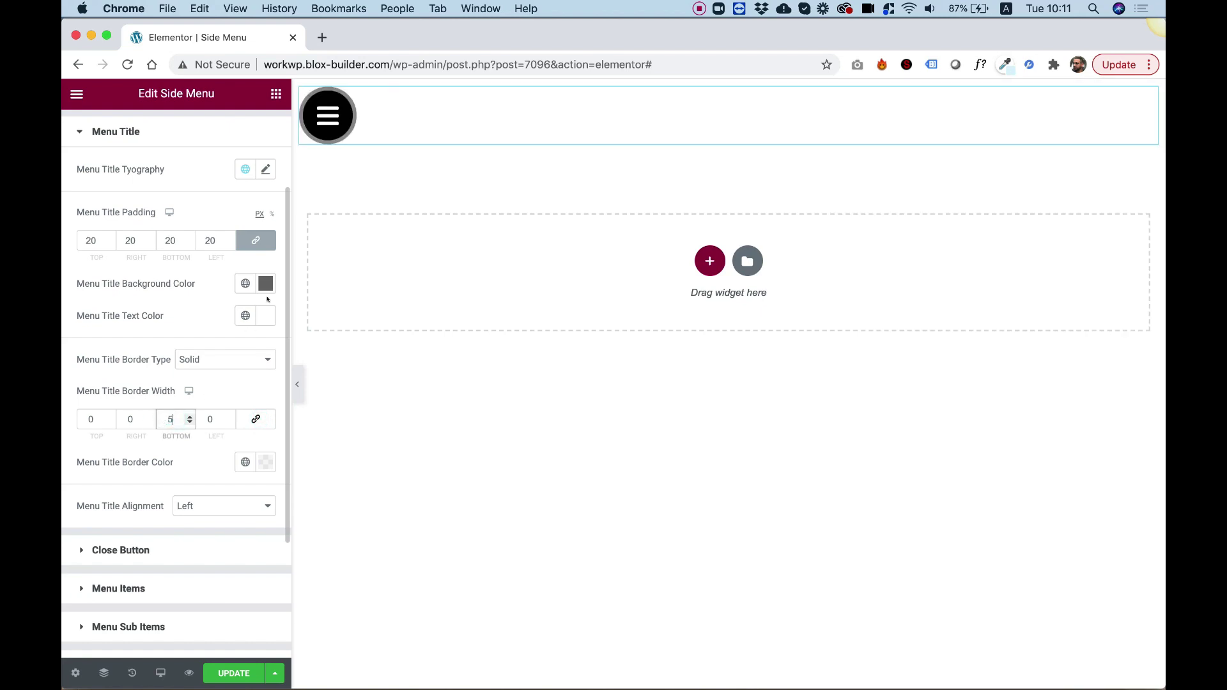
left_click(348, 138)
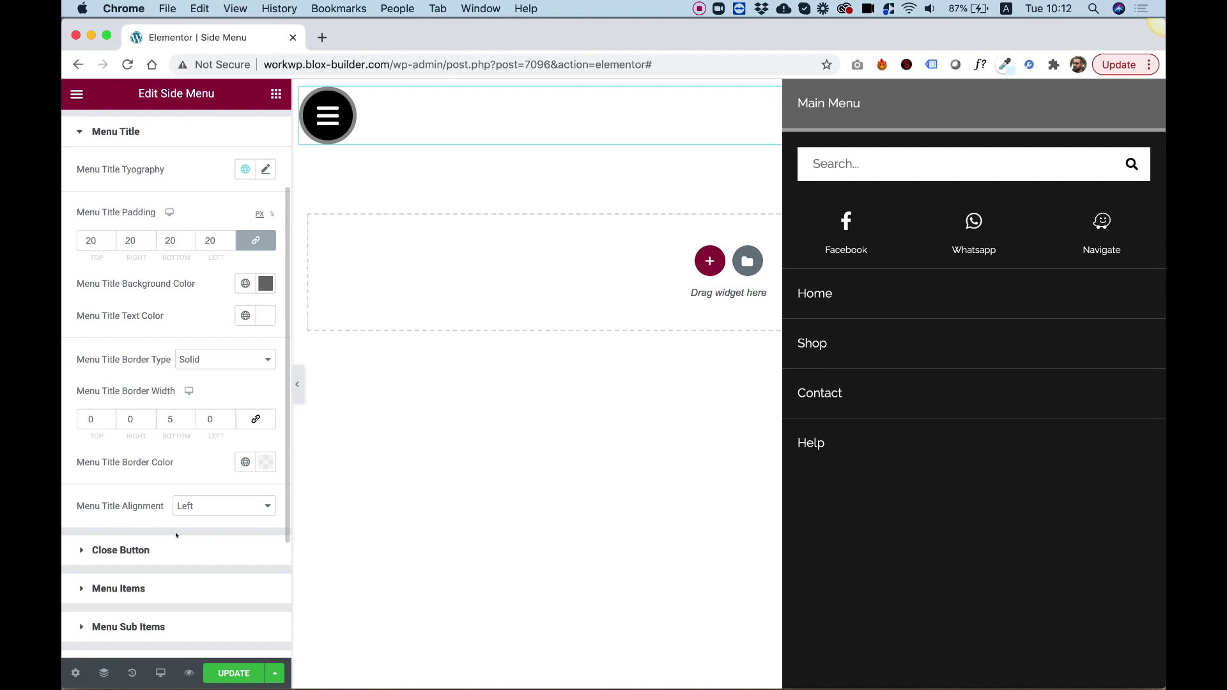
Center the Main Menu title and preview the result
left_click(192, 506)
left_click(191, 529)
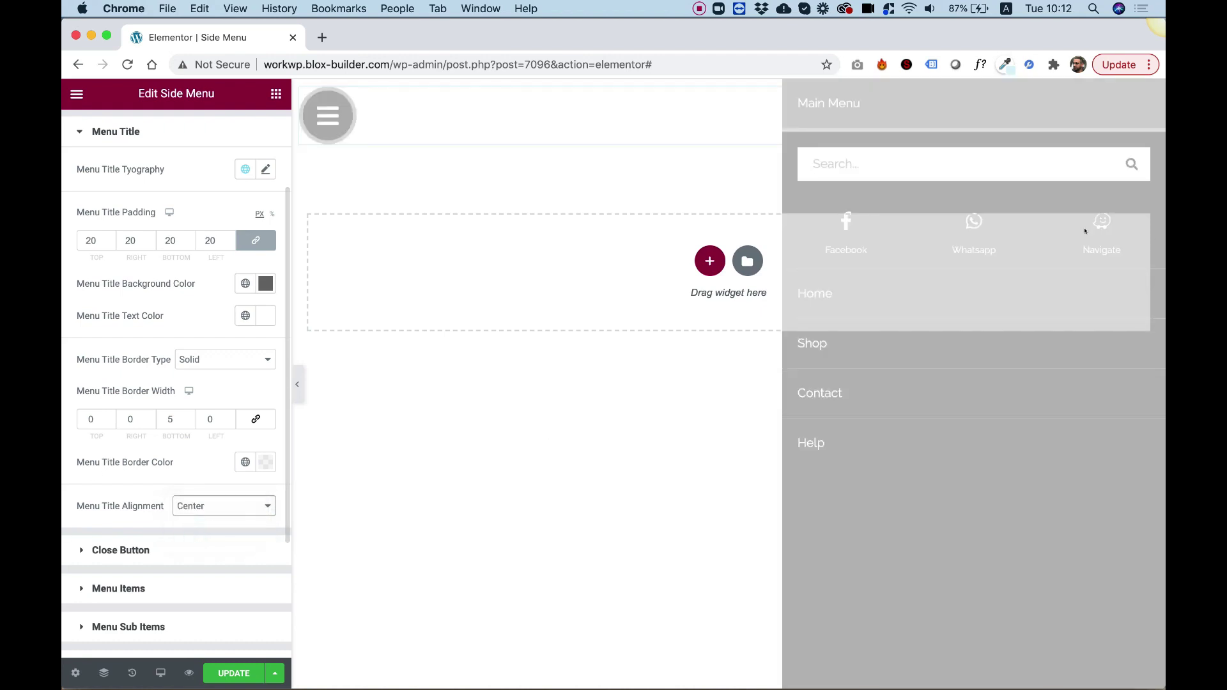
left_click(347, 121)
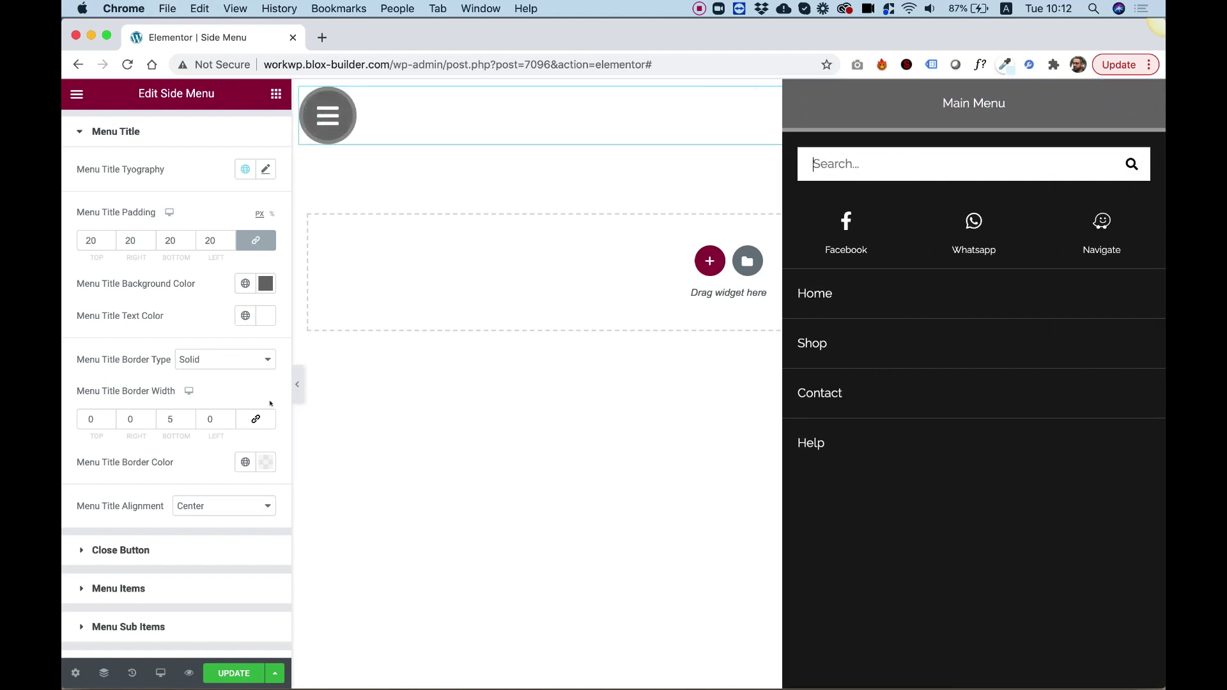
left_click(122, 551)
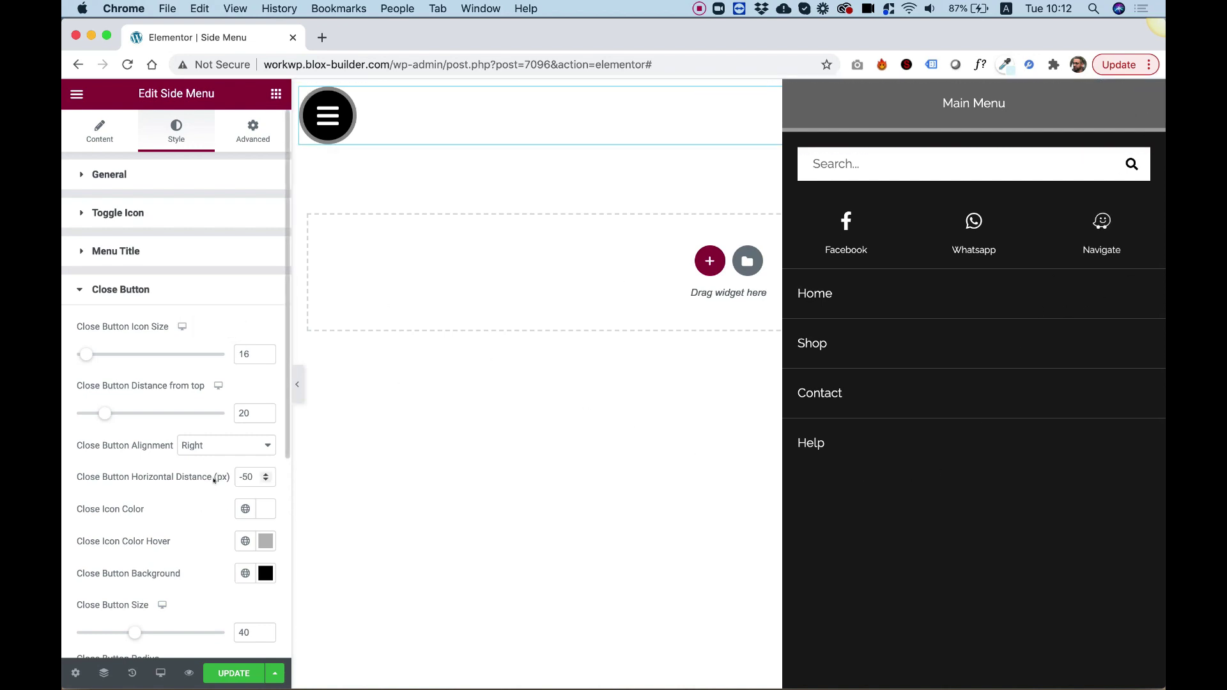
Left-align the side menu's close button and refresh the menu preview to check it
left_click(205, 448)
left_click(109, 446)
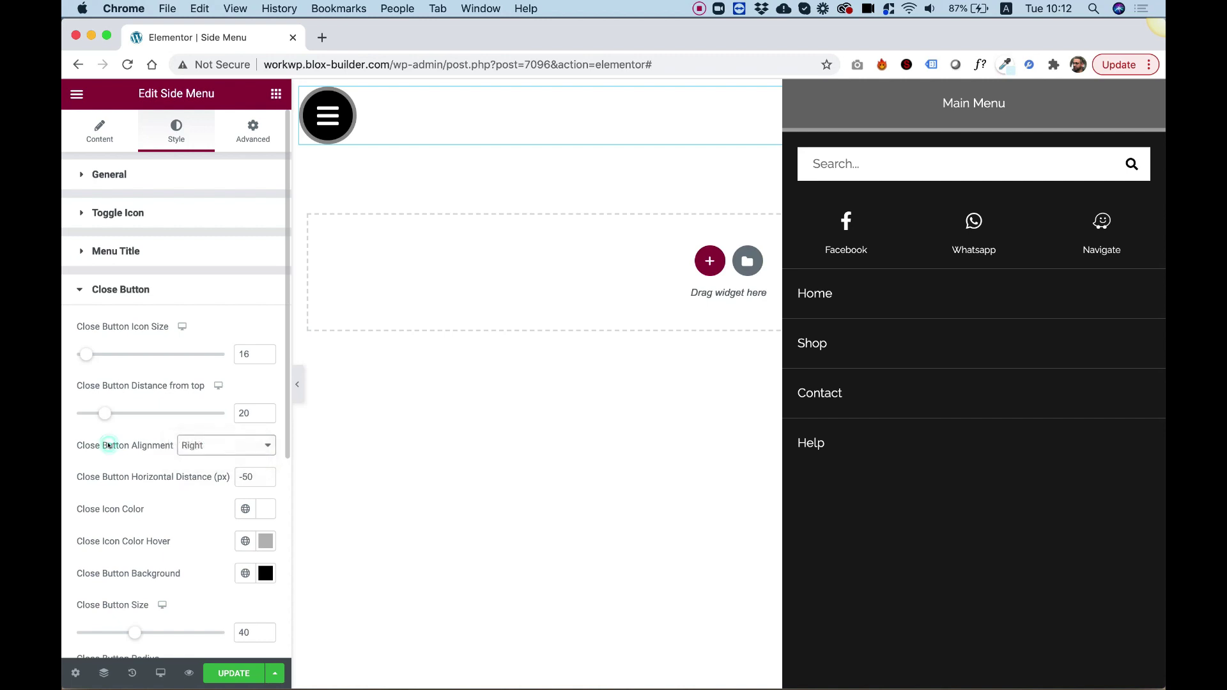
left_click(195, 446)
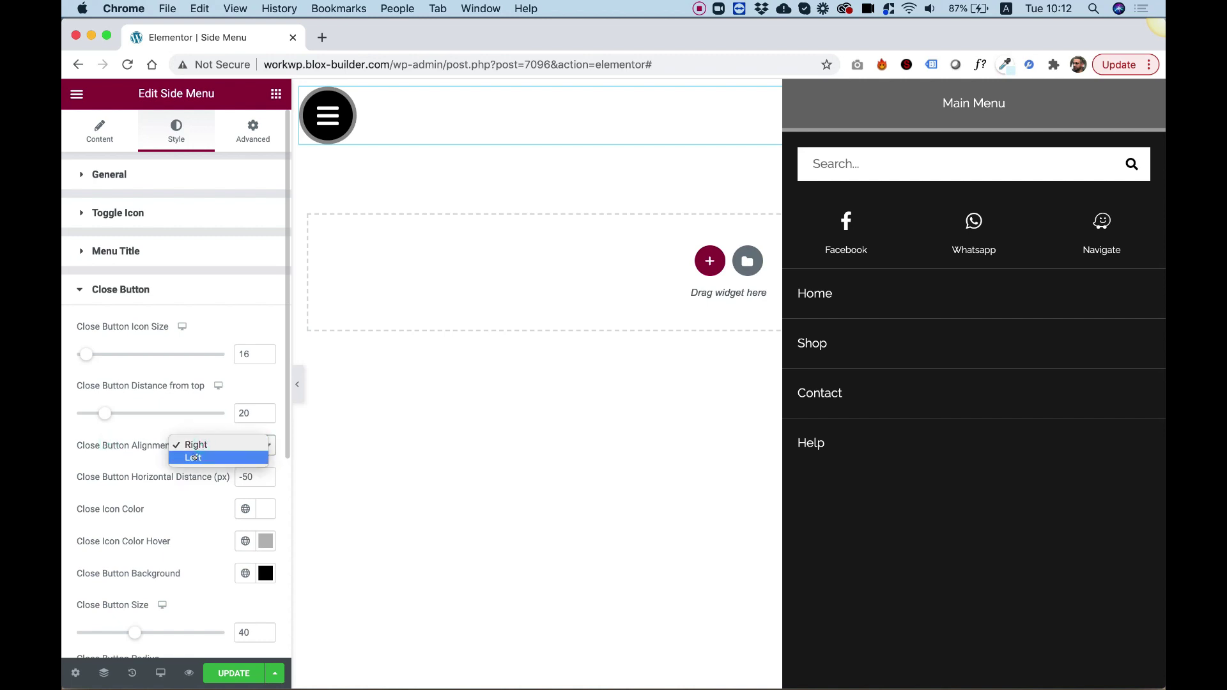
left_click(195, 457)
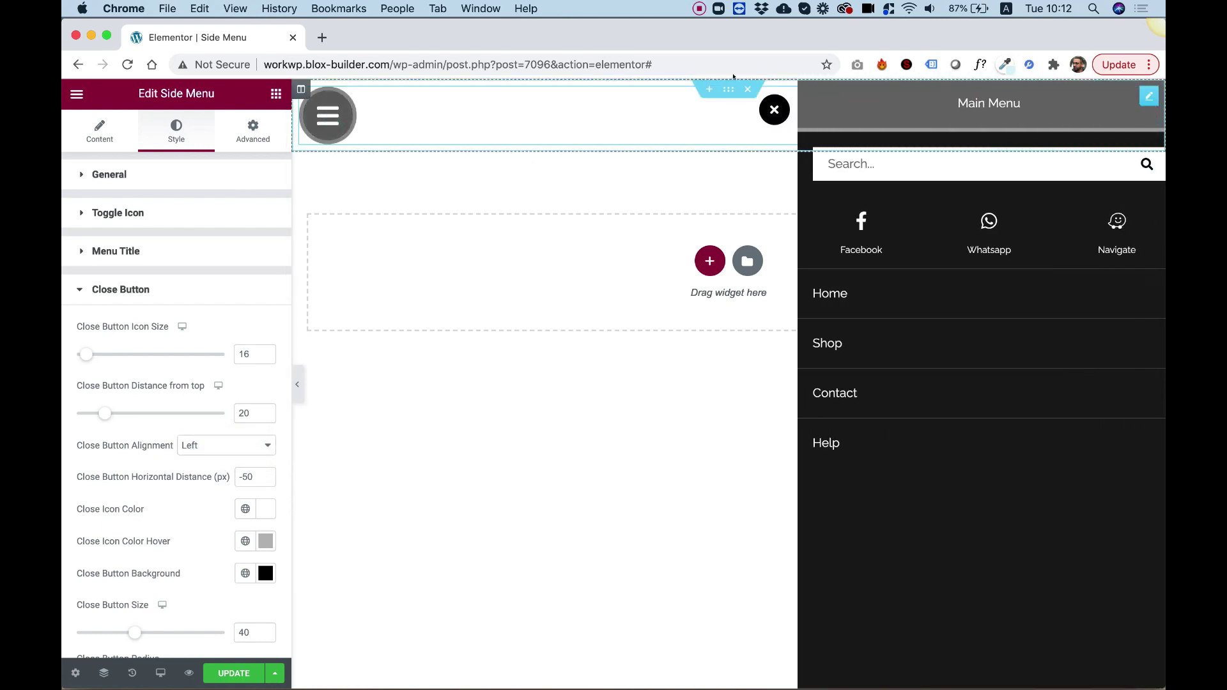
left_click(327, 113)
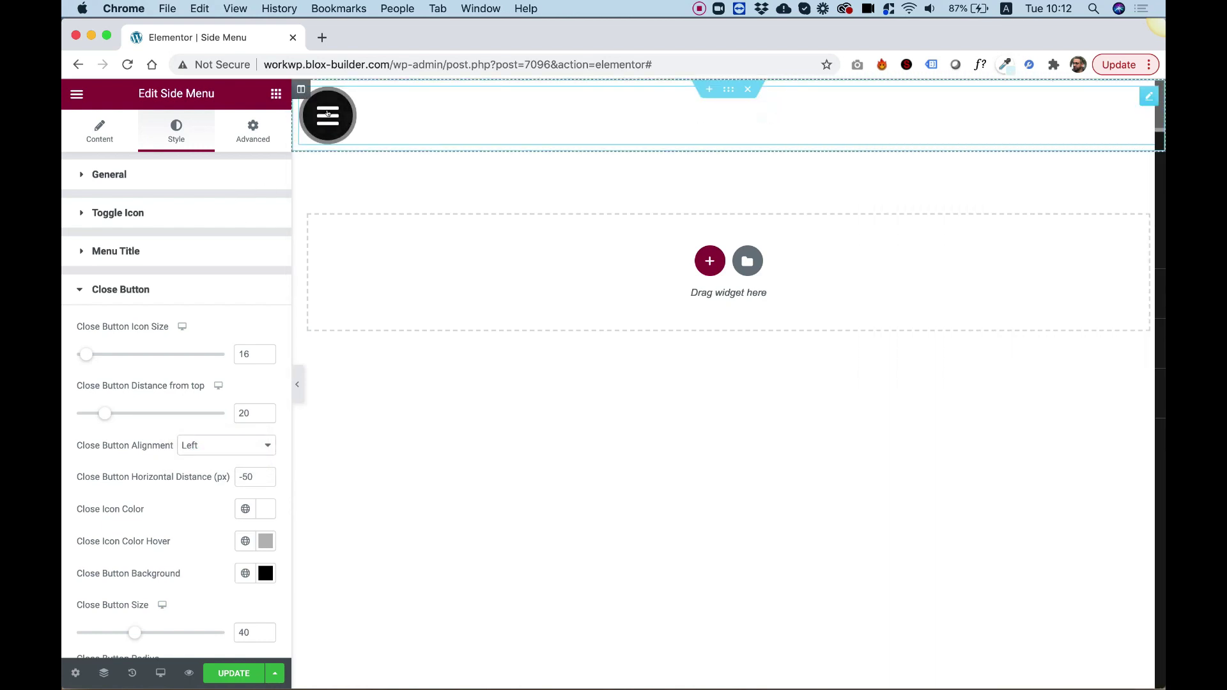
left_click(327, 114)
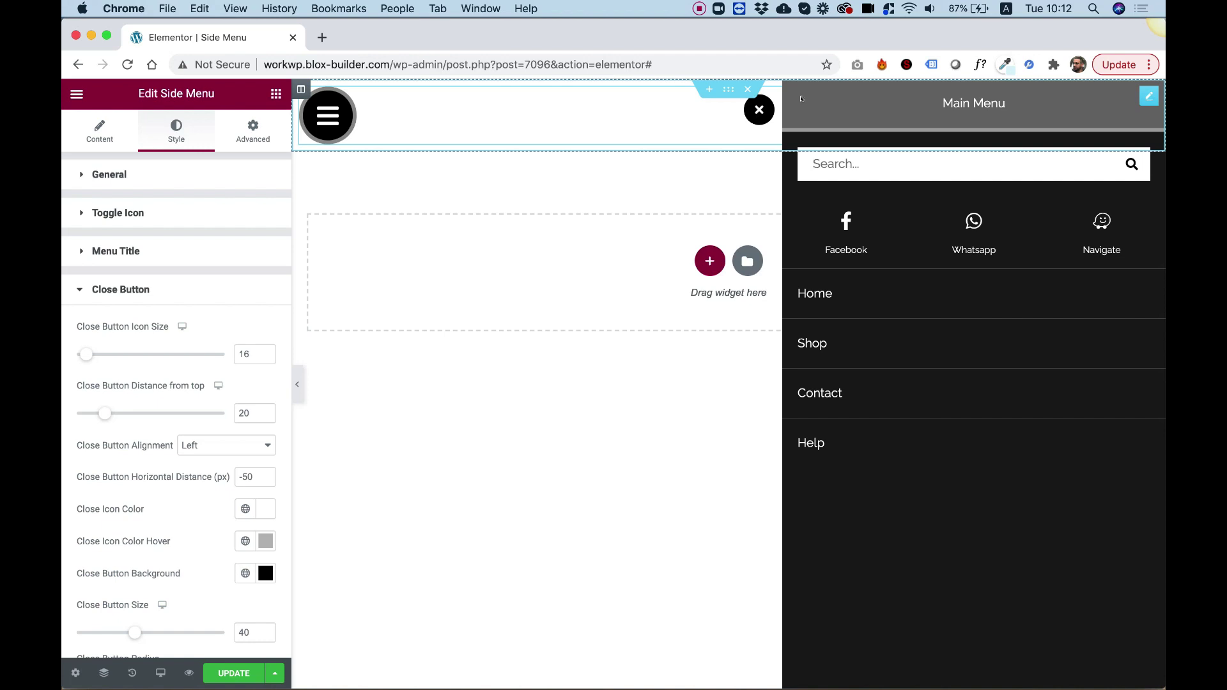
Set the close button's horizontal distance to 20
double_click(246, 477)
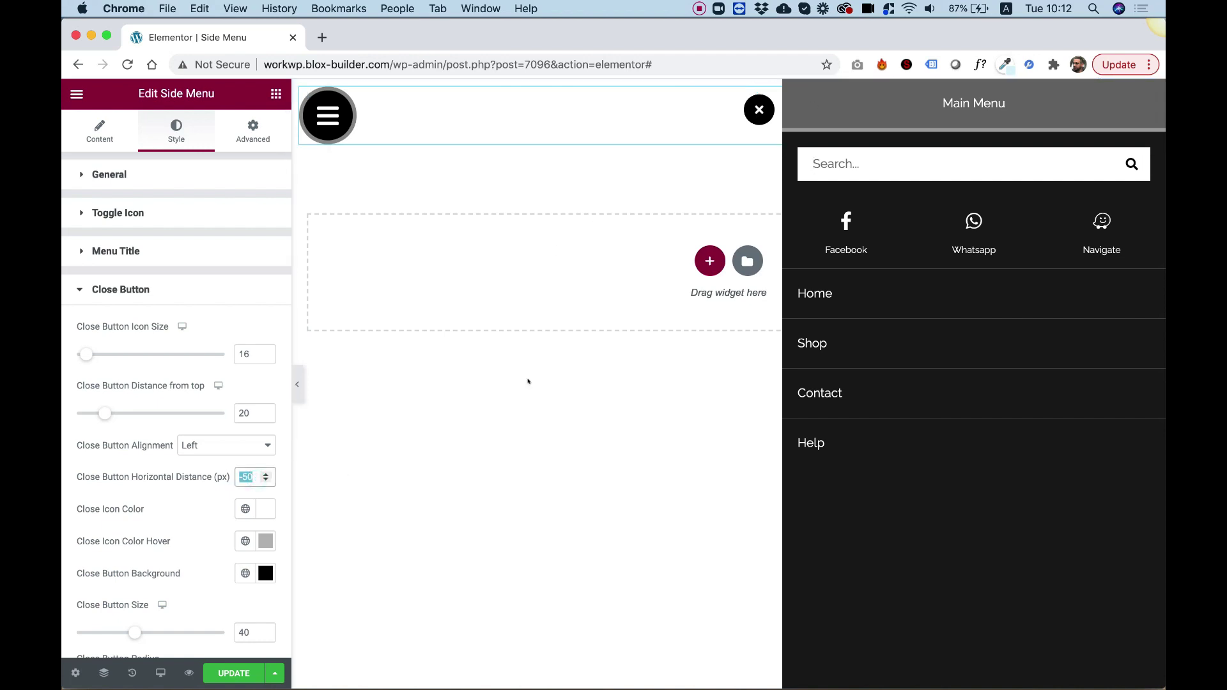
type("30")
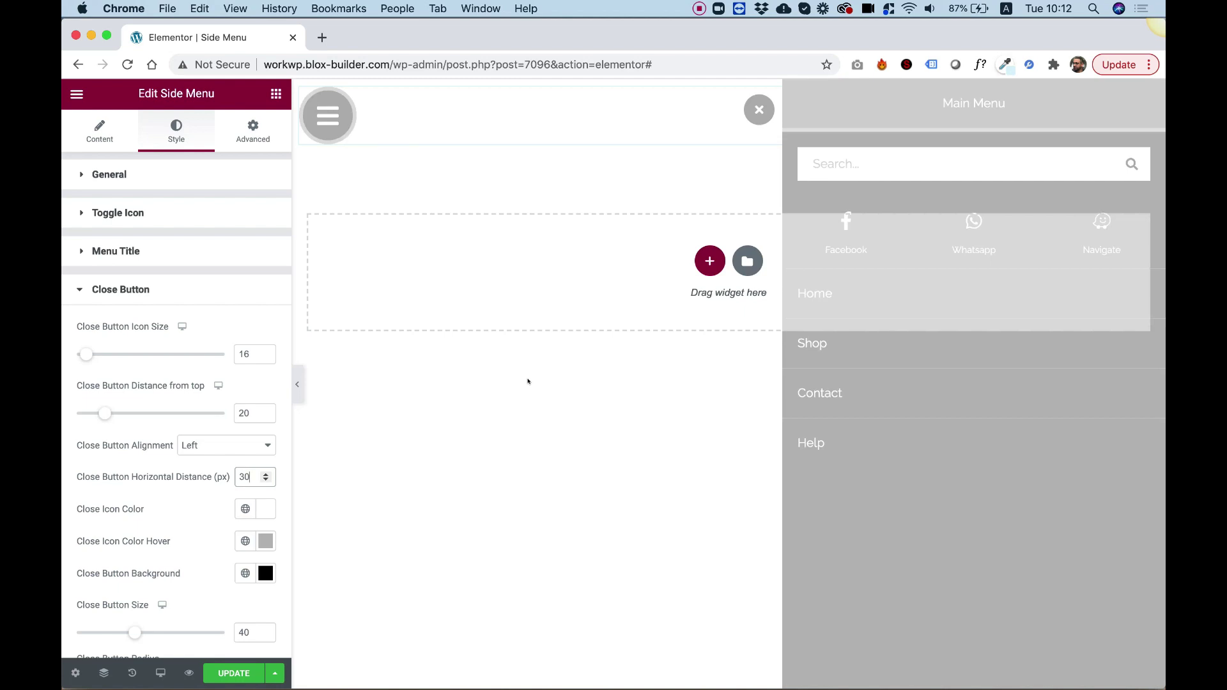
left_click(319, 121)
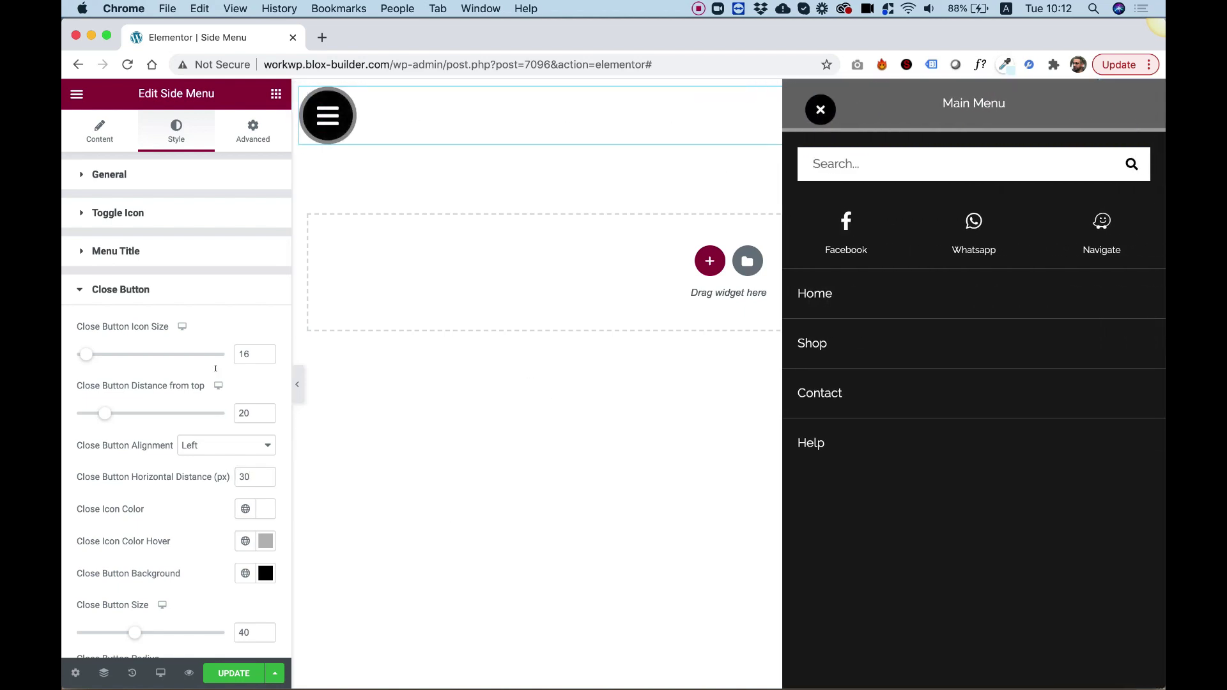
left_click_drag(243, 476, 232, 473)
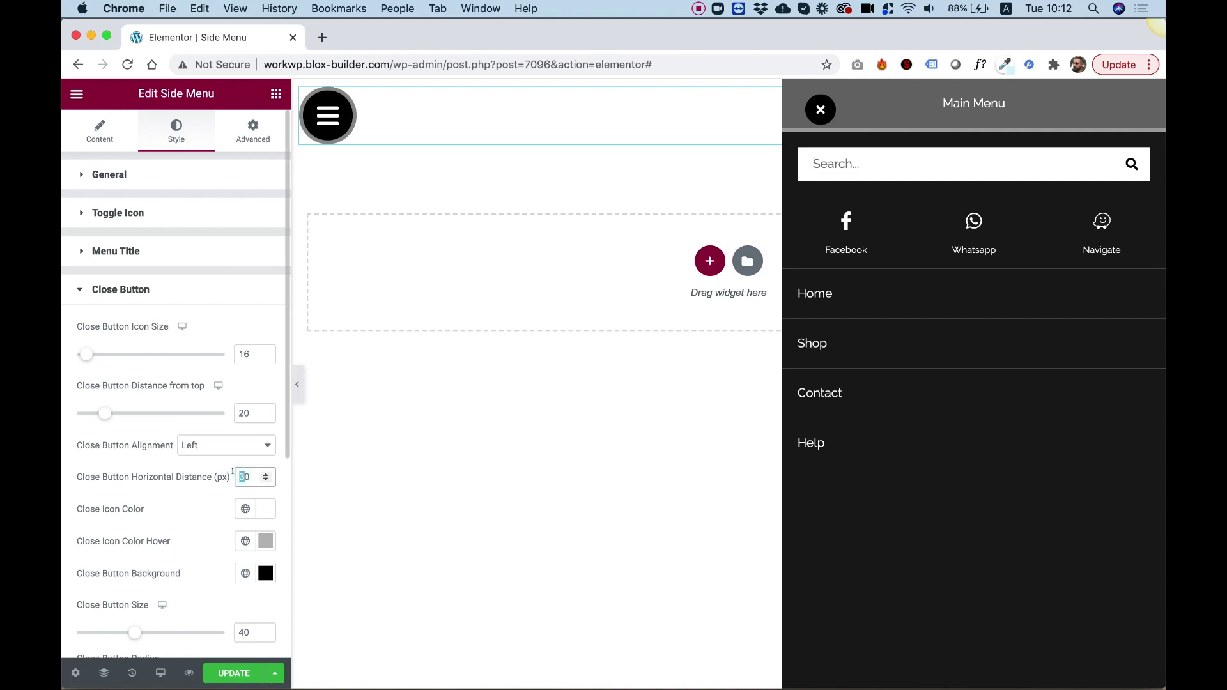
type("2")
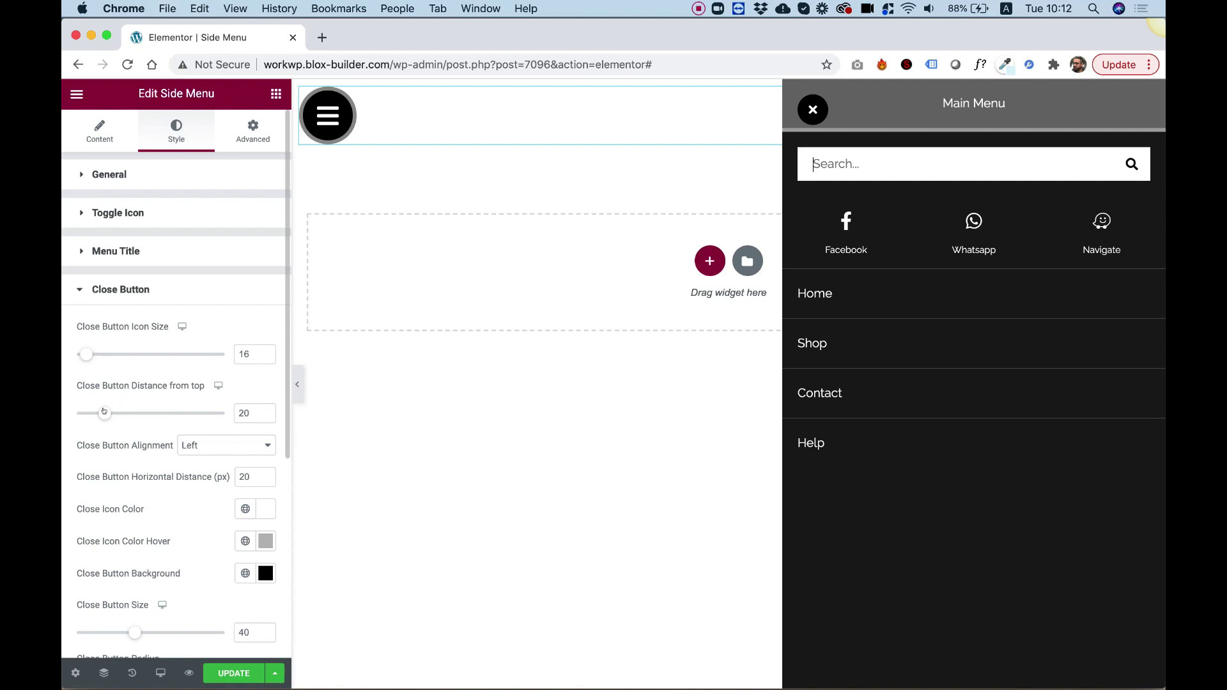
Set the close button's distance from top to 12, keeping its size at 40
mouse_move(104, 413)
left_mouse_down()
mouse_move(203, 414)
mouse_move(90, 424)
left_mouse_up()
scroll(230, 512, "down", 4)
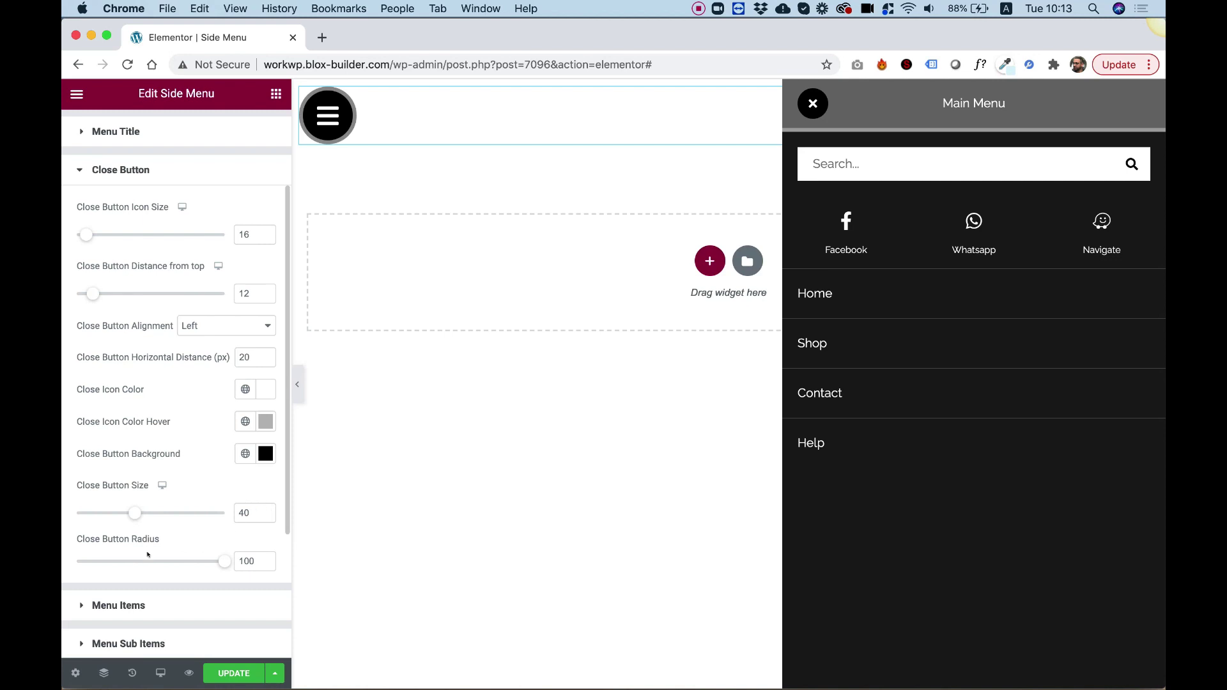
mouse_move(133, 513)
left_mouse_down()
mouse_move(124, 513)
mouse_move(134, 513)
left_mouse_up()
scroll(192, 550, "down", 4)
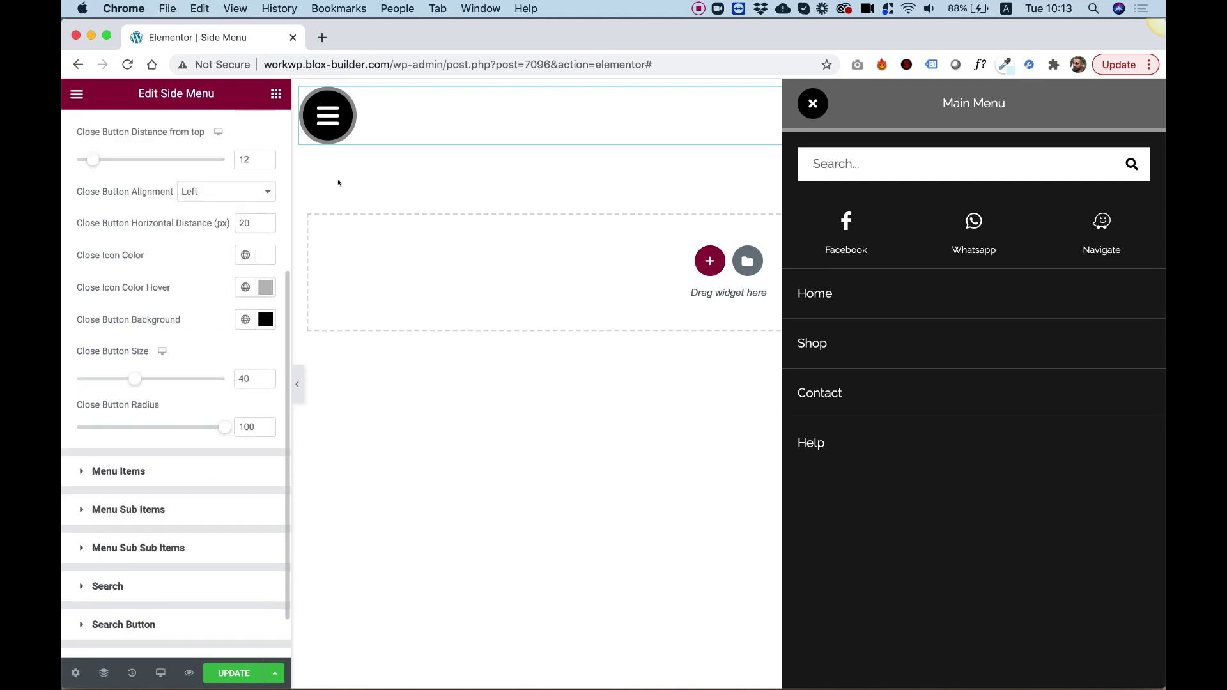
left_click(131, 472)
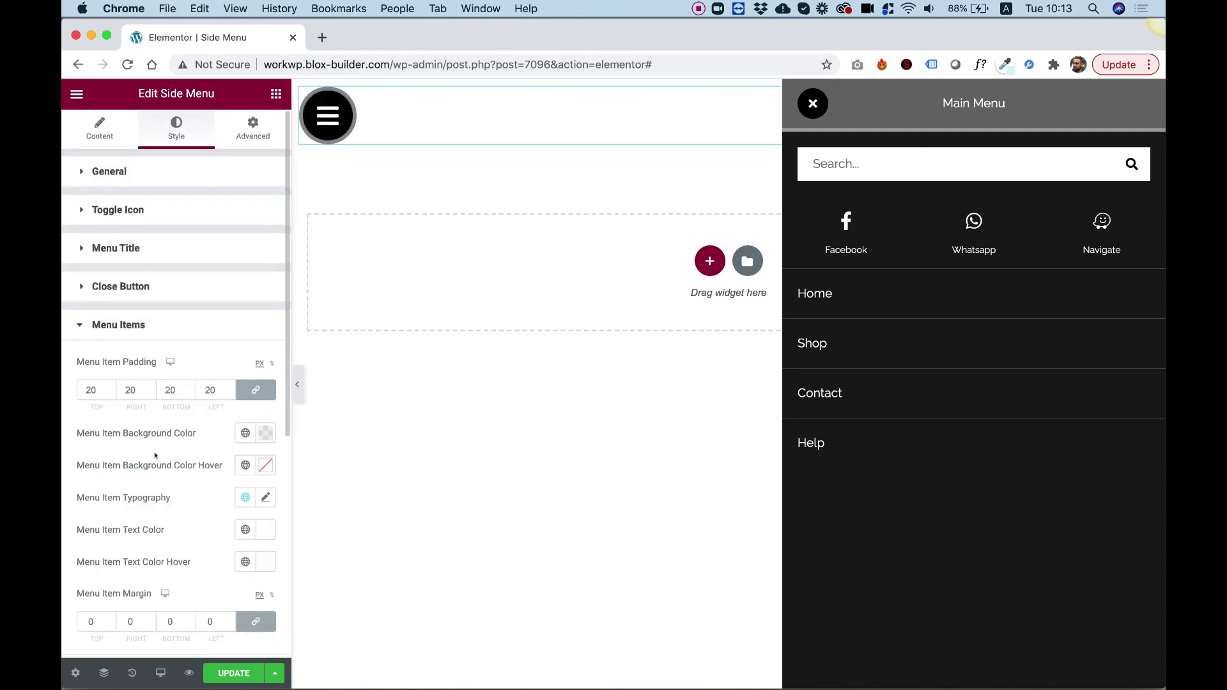
Set menu item padding to 16 and give the items a translucent grey background
scroll(119, 390, "down", 4)
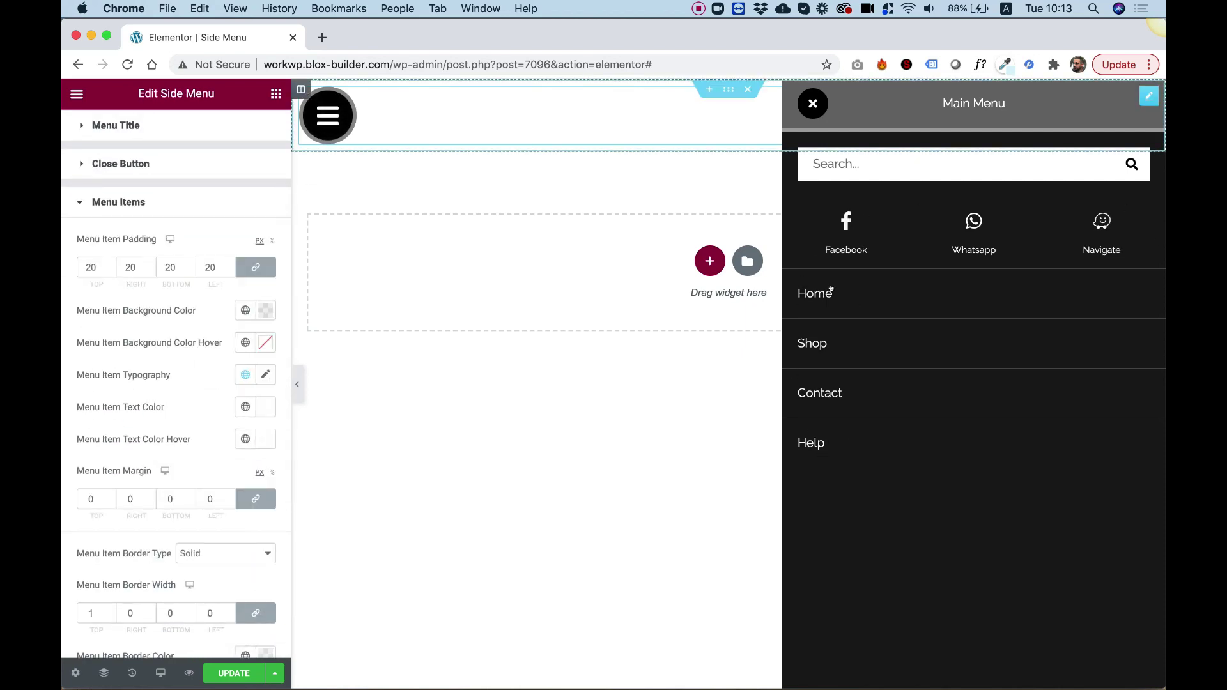
left_click(89, 268)
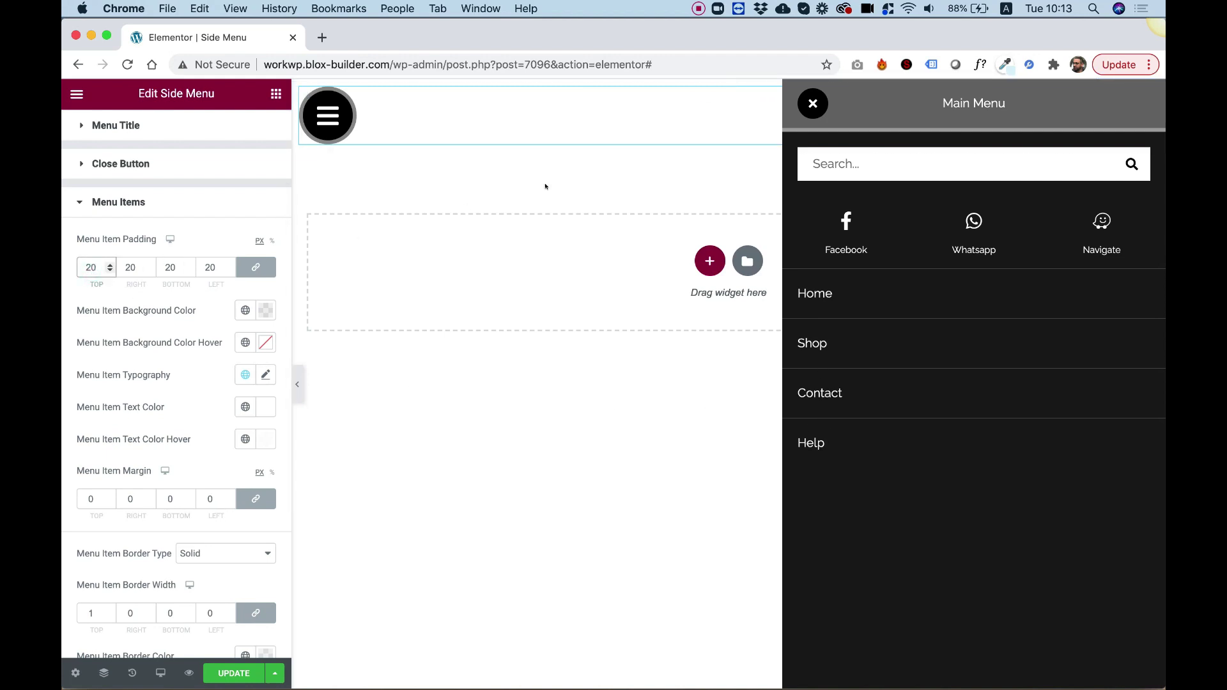
key("Down")
key("Down")
key("Down")
key("Down")
key("Down")
key("Down")
key("Down")
key("Down")
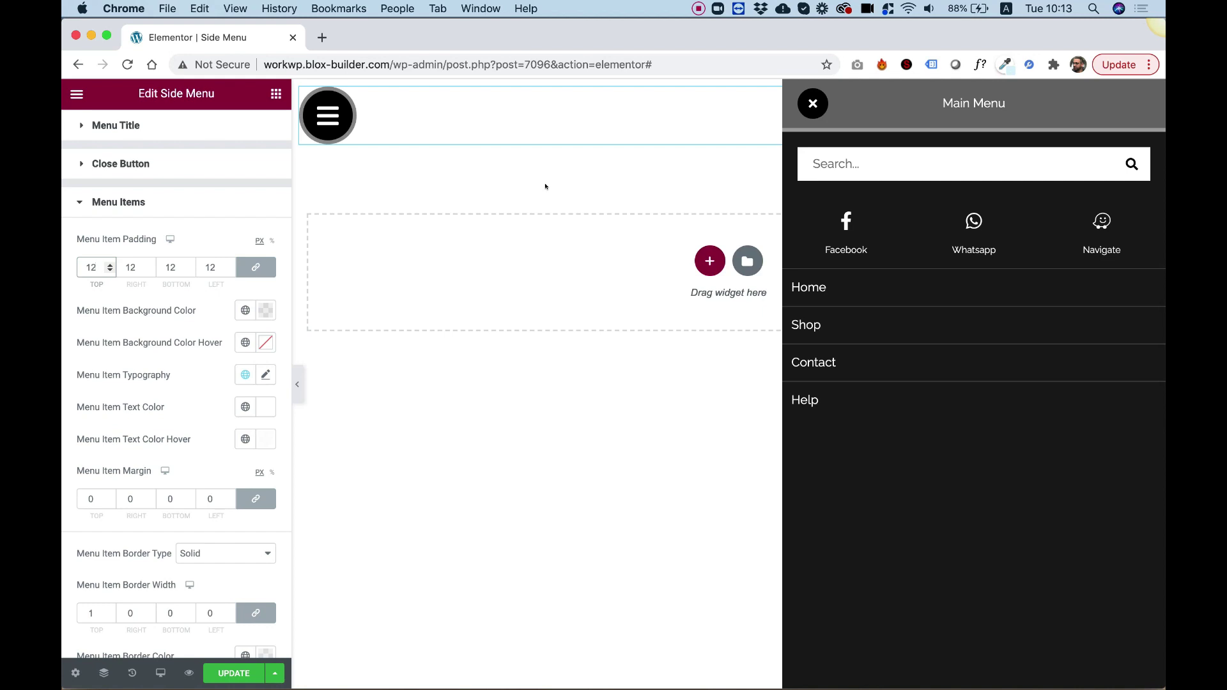
key("Up")
key("Up")
key("Up")
key("Up")
key("Up")
key("Up")
key("Up")
key("Up")
key("Up")
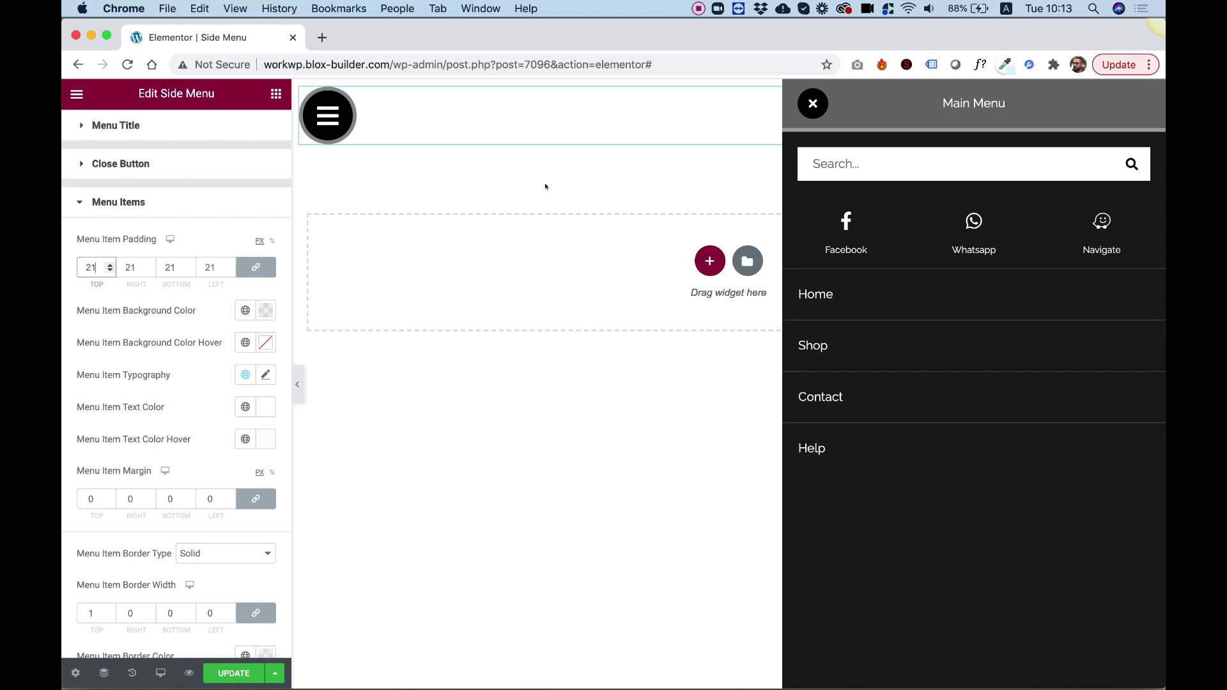
key("Down")
key("Down")
key("Down")
key("Down")
key("Down")
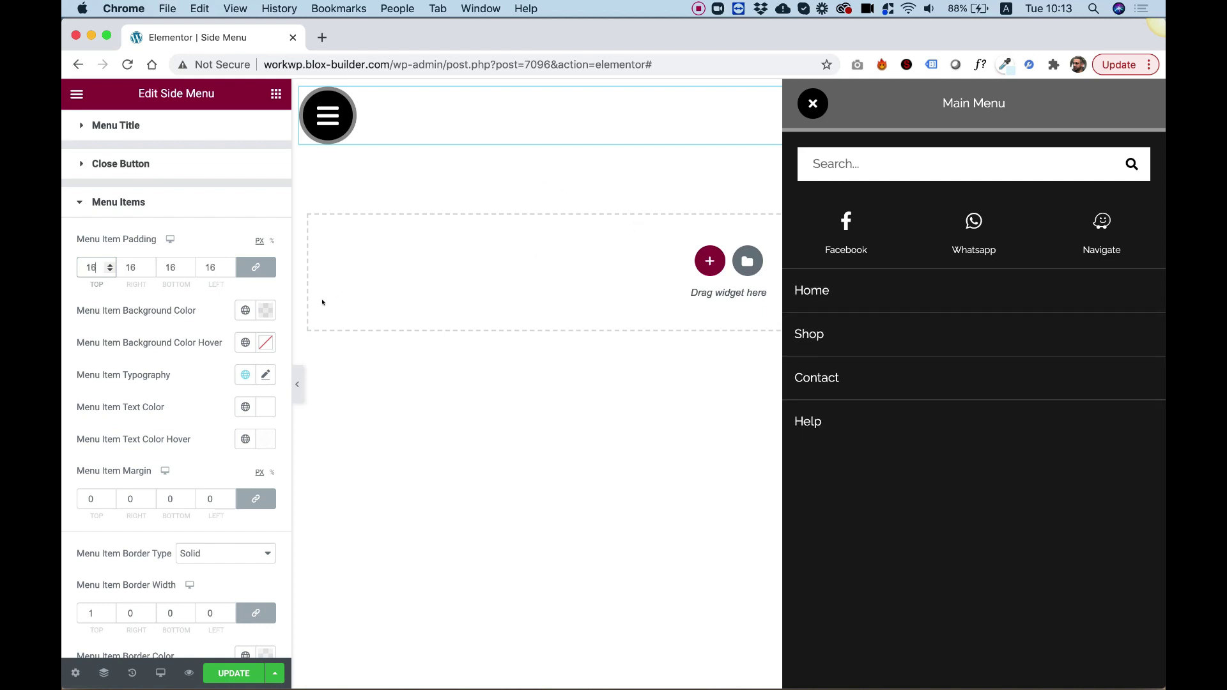
left_click(265, 310)
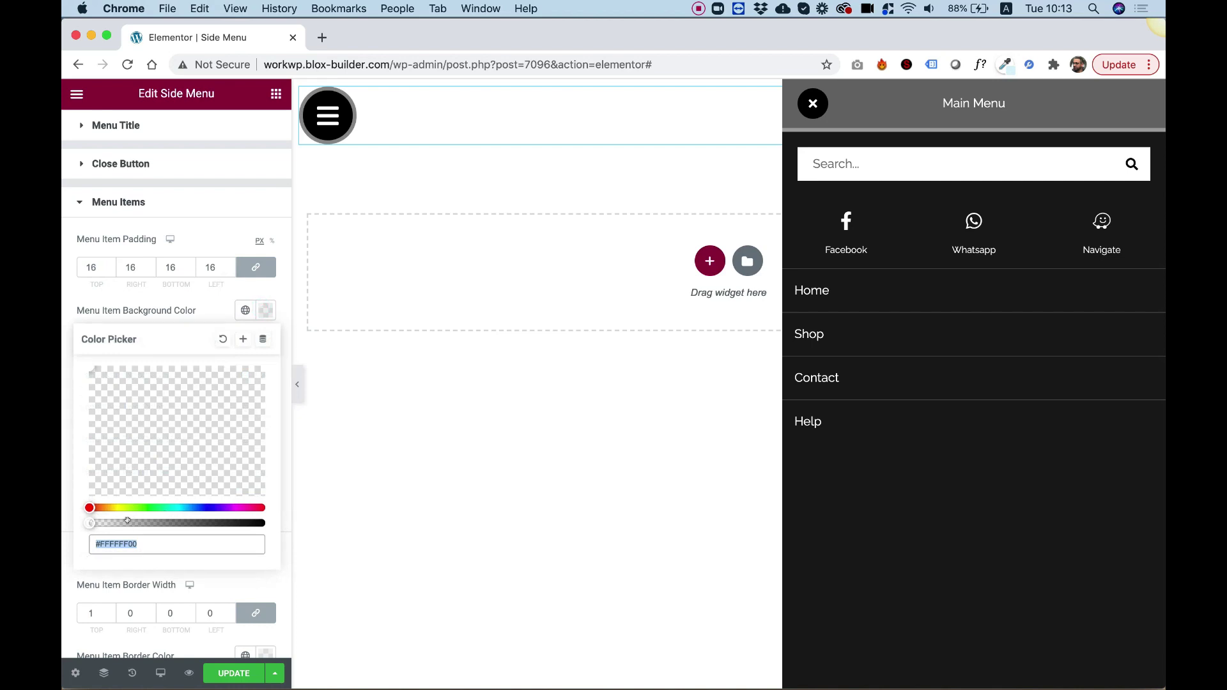
mouse_move(127, 523)
left_mouse_down()
mouse_move(142, 523)
mouse_move(130, 523)
left_mouse_up()
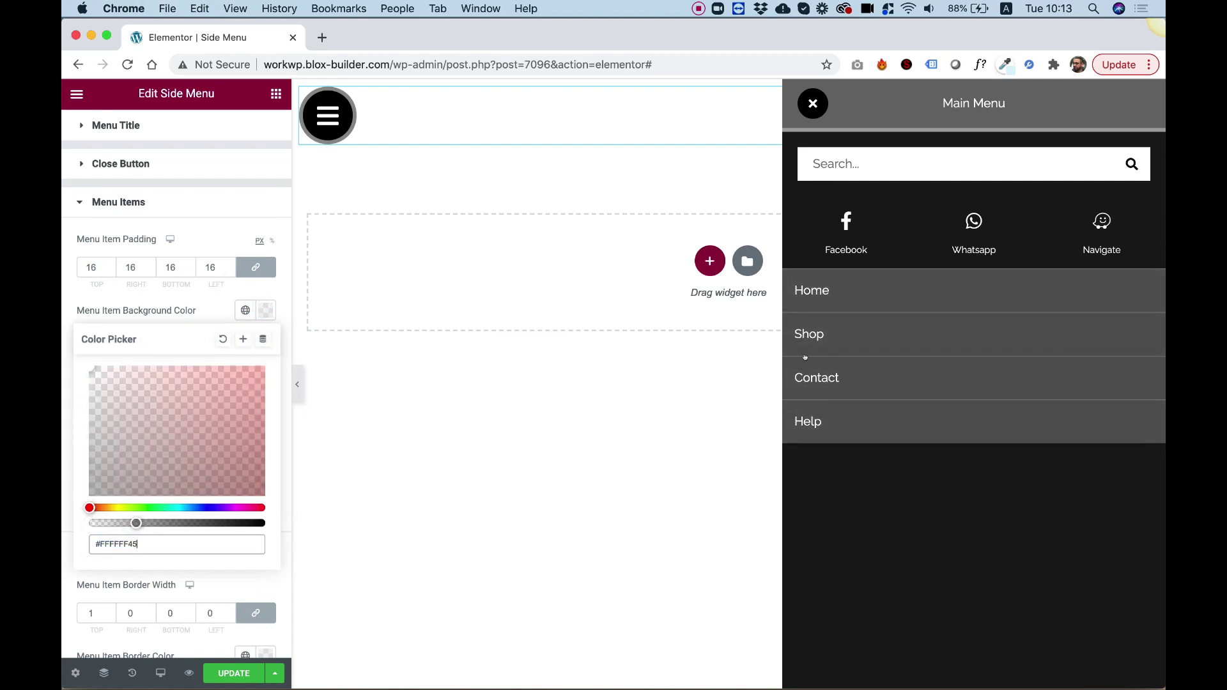
left_click(163, 313)
Make the menu item hover background bright blue #005EC5
left_click(266, 343)
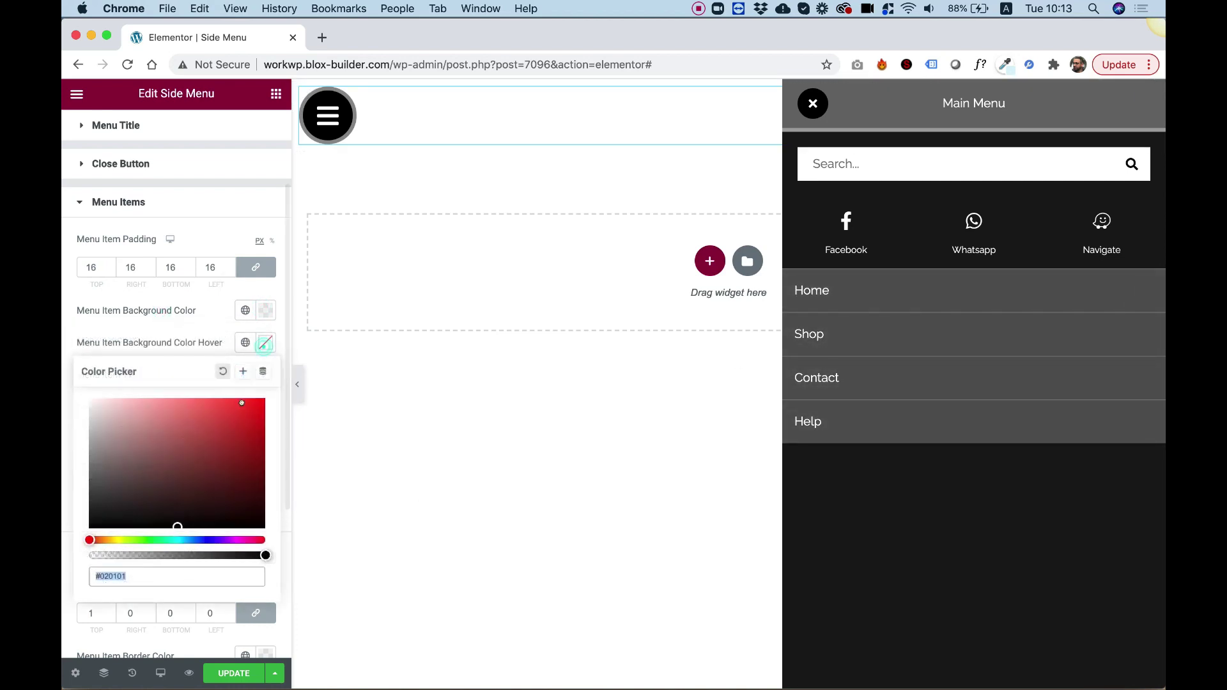
left_click_drag(242, 403, 210, 456)
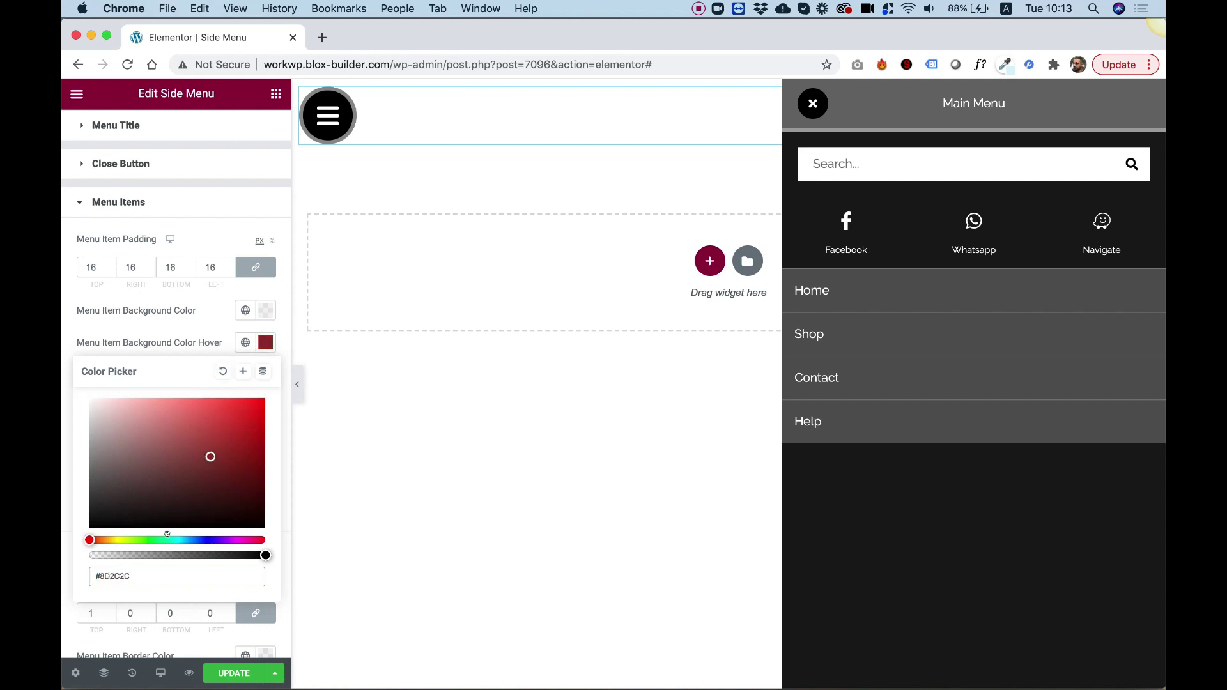
left_click_drag(167, 540, 193, 540)
left_click_drag(243, 440, 276, 428)
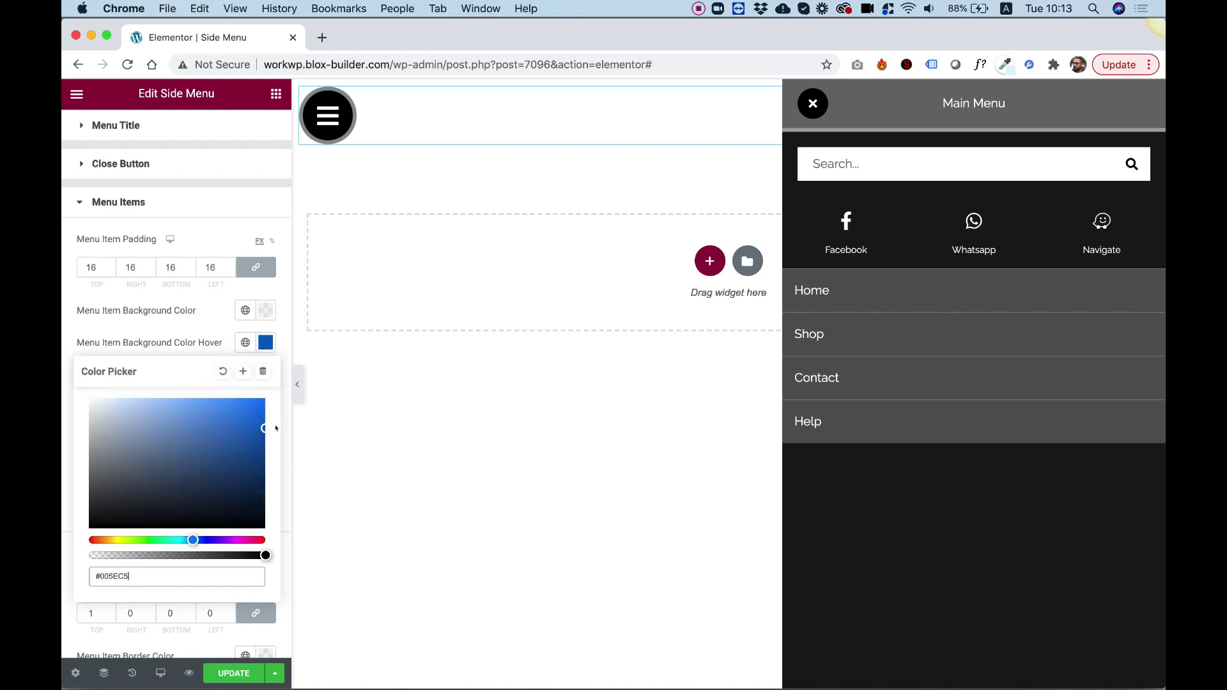
left_click(194, 326)
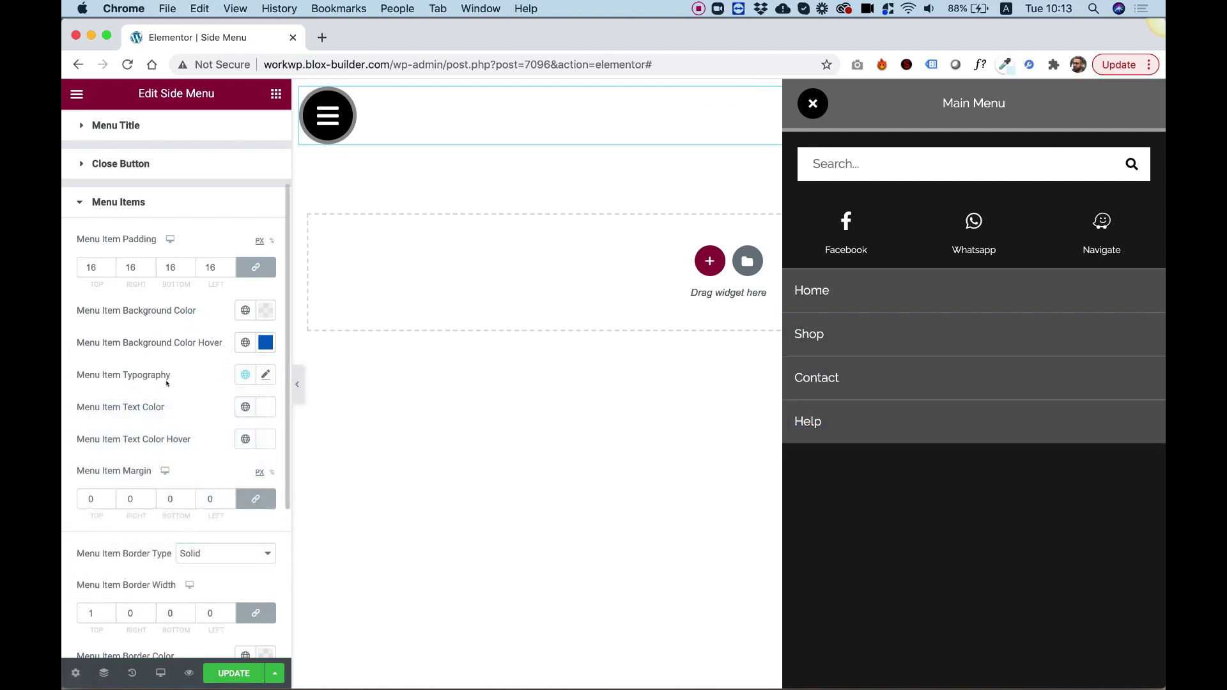
scroll(166, 384, "down", 3)
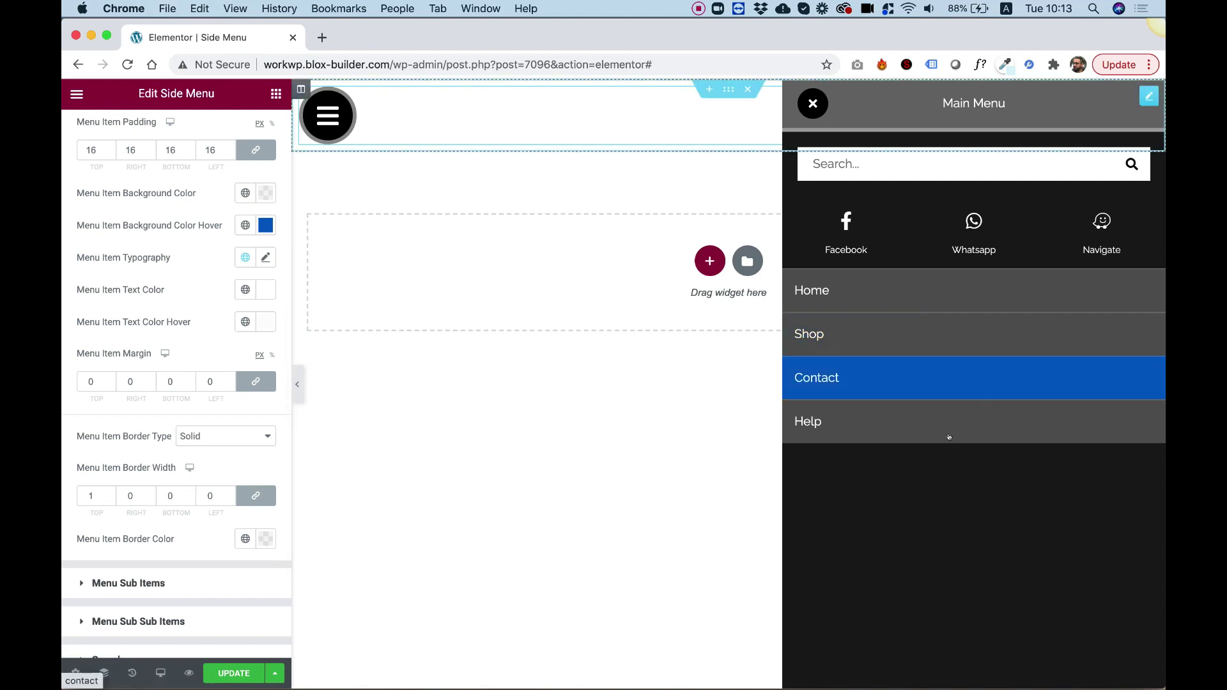
scroll(136, 581, "down", 4)
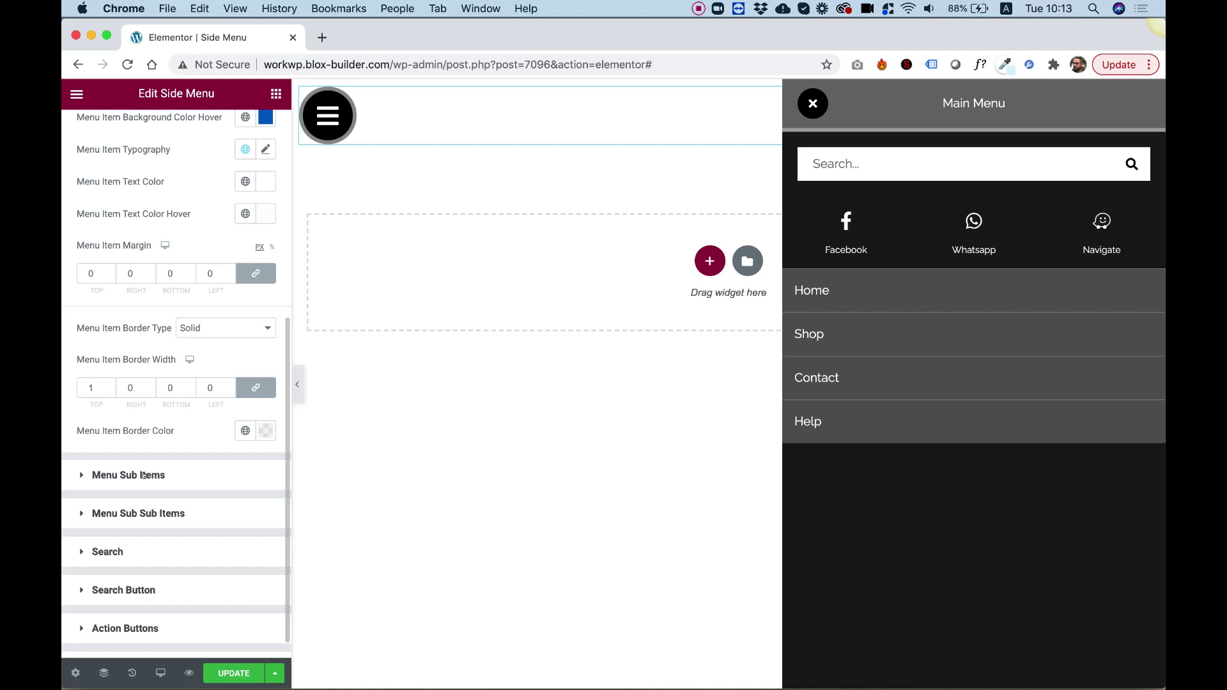
Round the side menu search field's corners with a Search Radius of 34
left_click(135, 550)
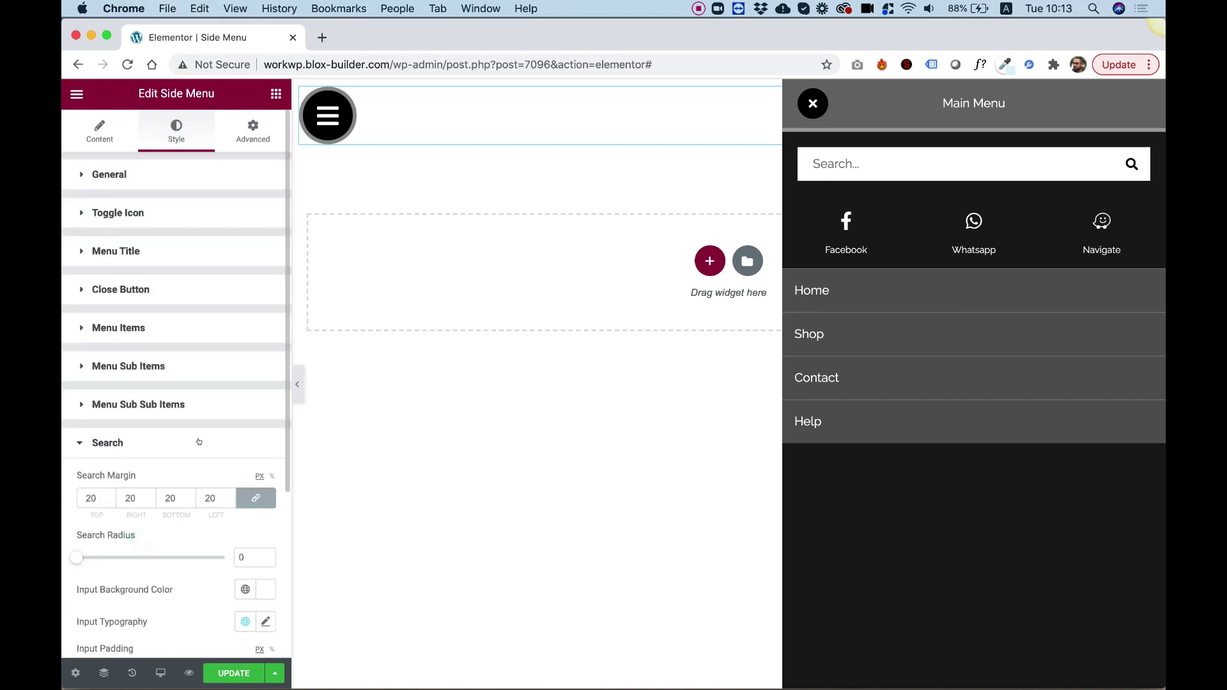
scroll(203, 443, "down", 3)
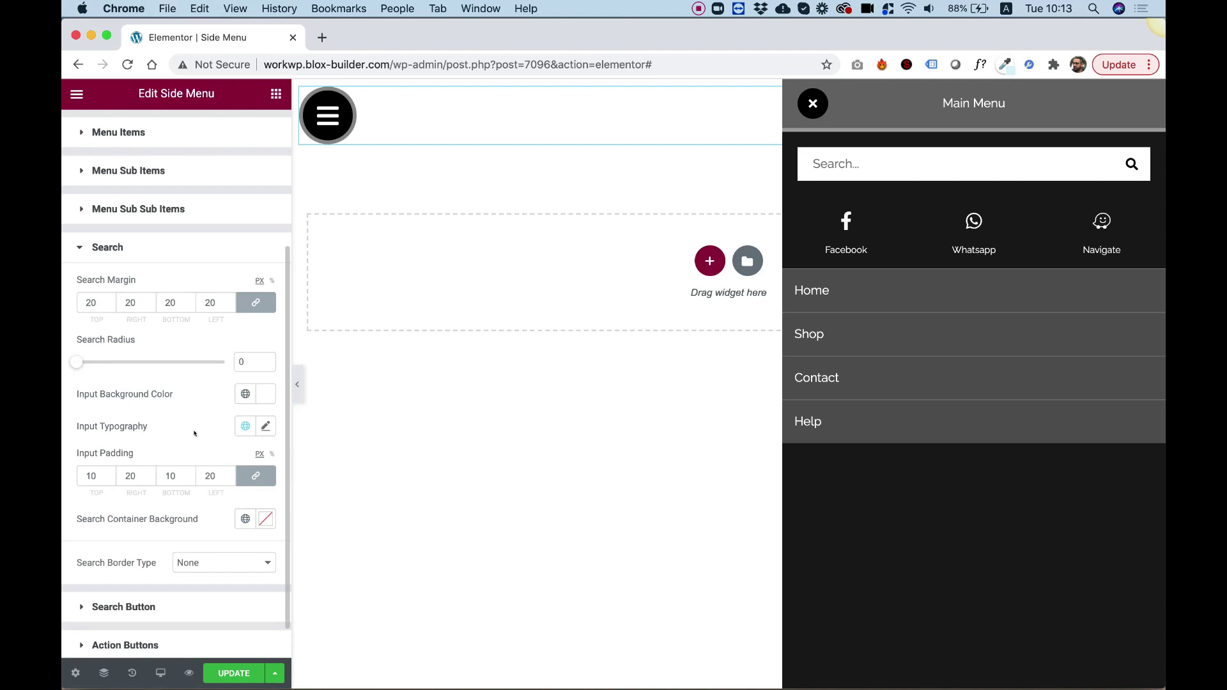
left_click_drag(72, 362, 127, 370)
scroll(185, 456, "down", 2)
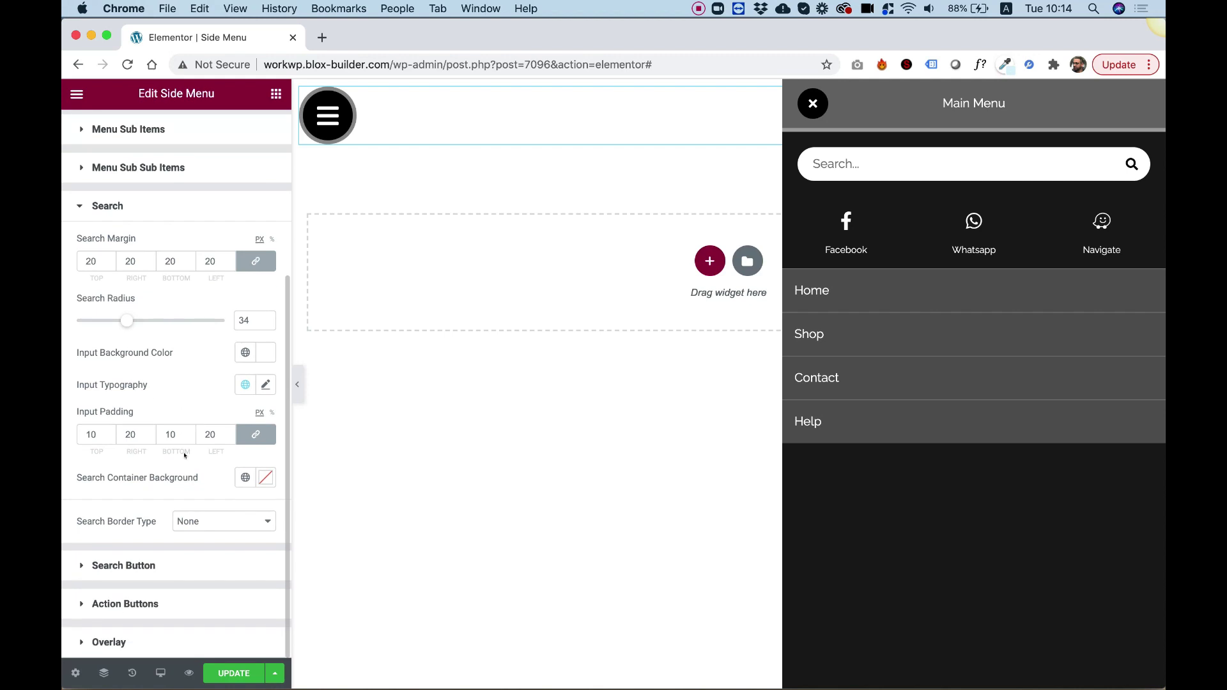
Give the search button a grey #898989 background and a white #FFFFFF search icon
left_click(149, 566)
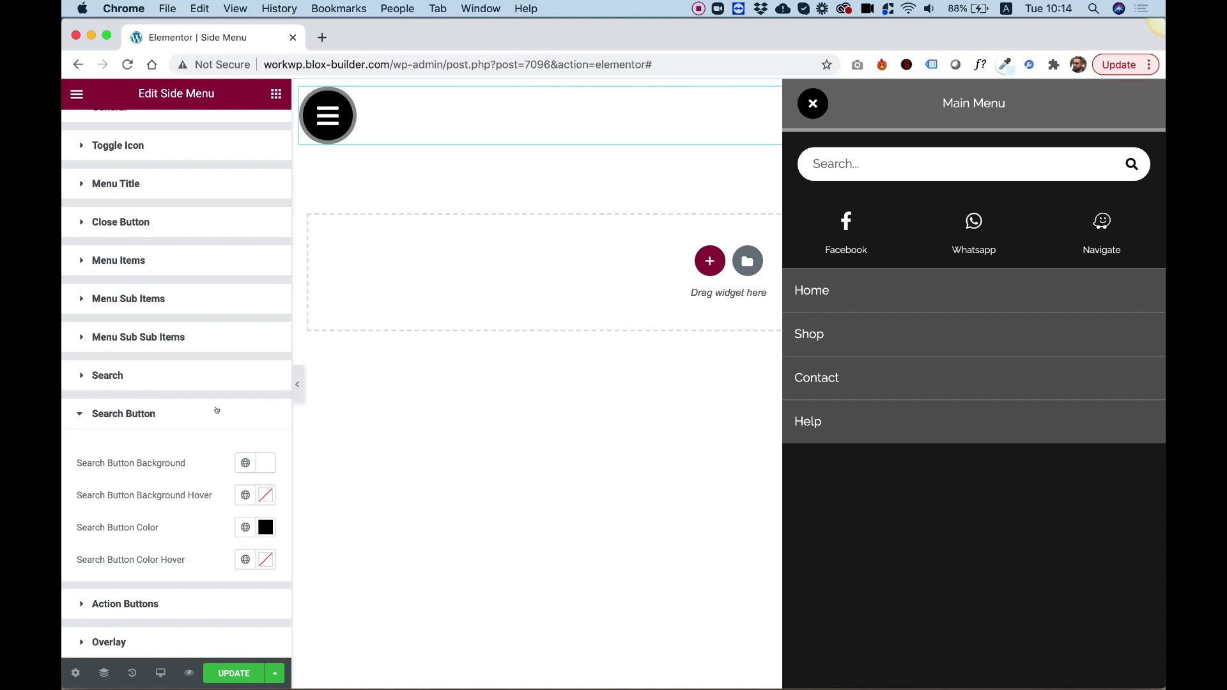
left_click(262, 463)
left_click_drag(249, 327, 276, 290)
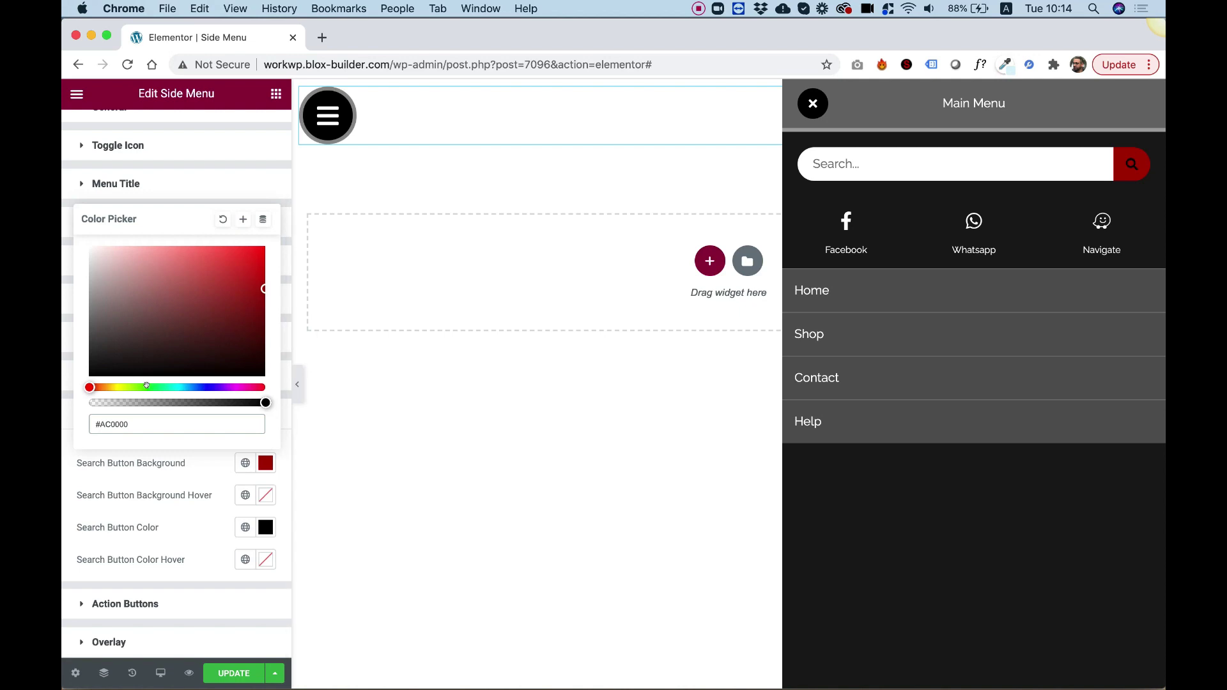
left_click_drag(146, 320, 79, 312)
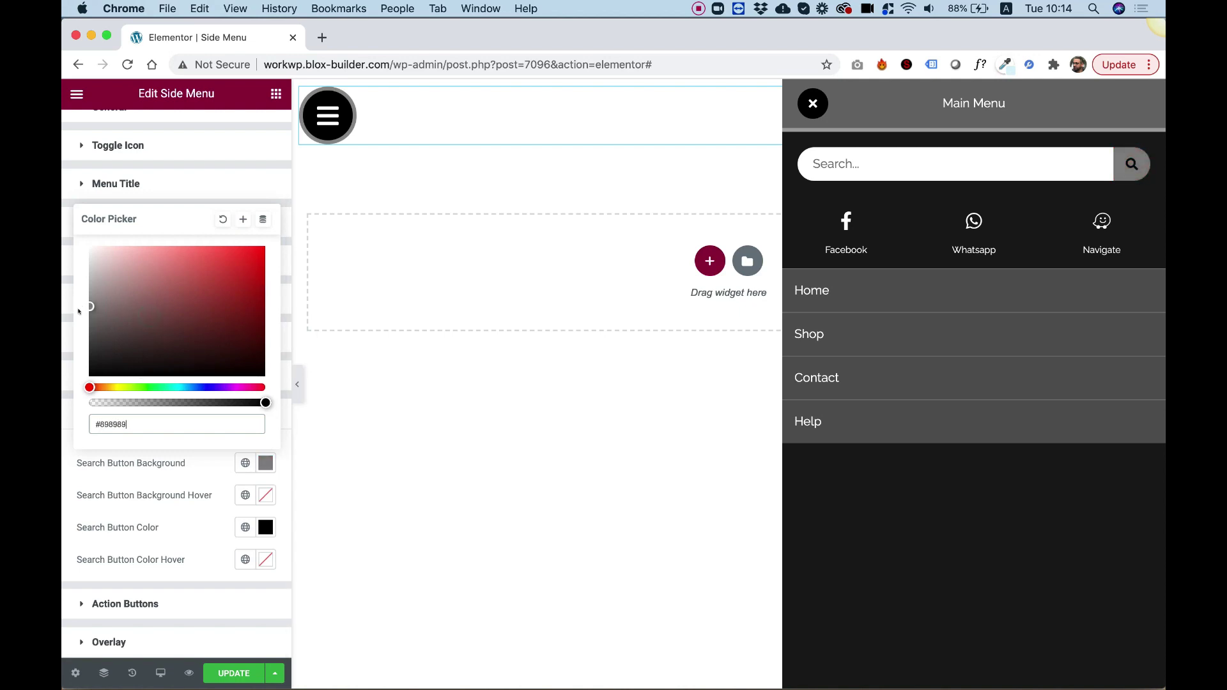
left_click(266, 527)
left_click_drag(147, 396, 75, 287)
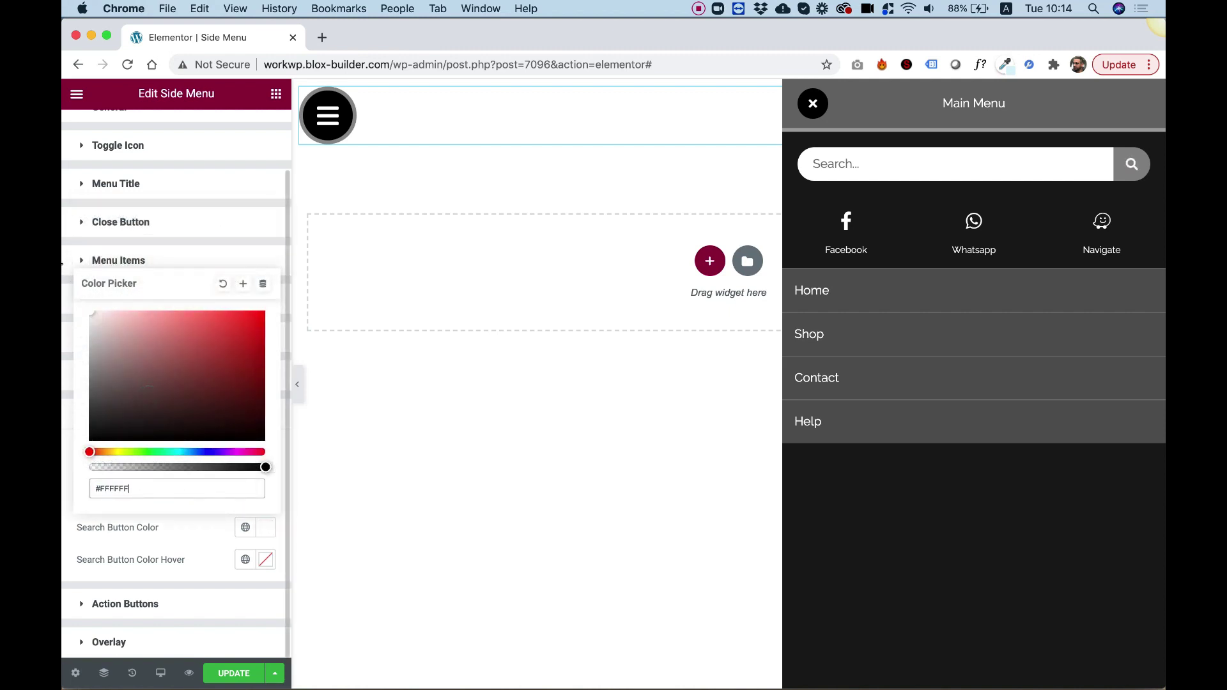
left_click(64, 241)
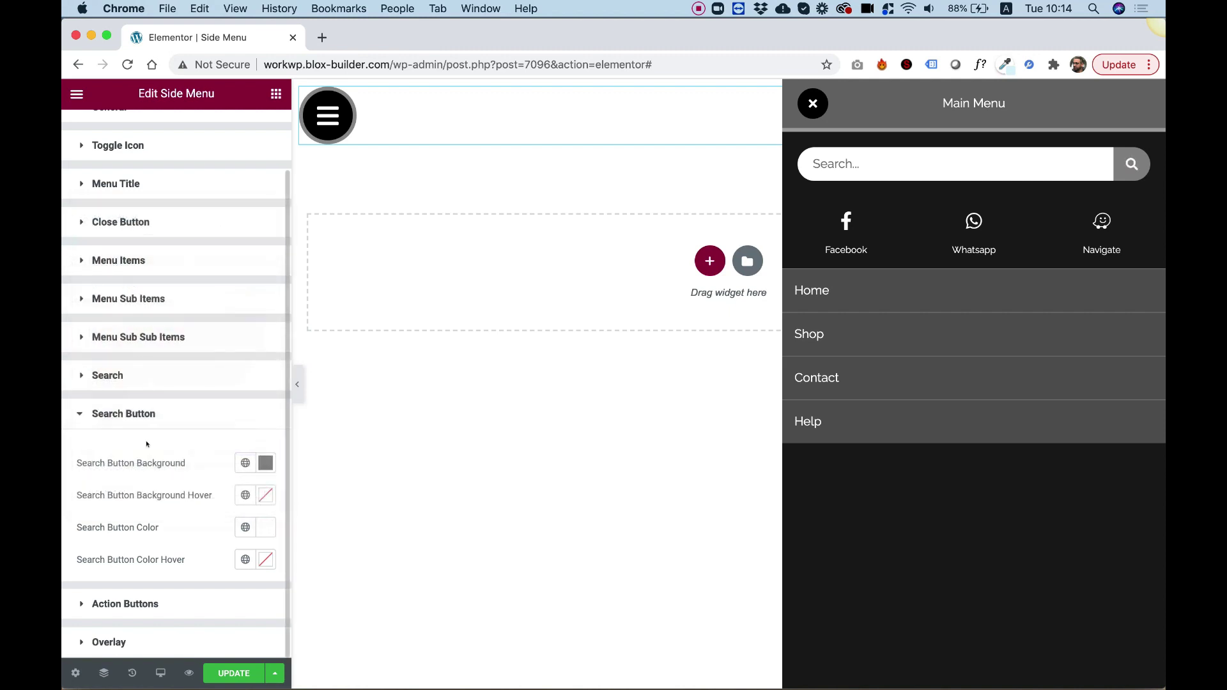
left_click(105, 411)
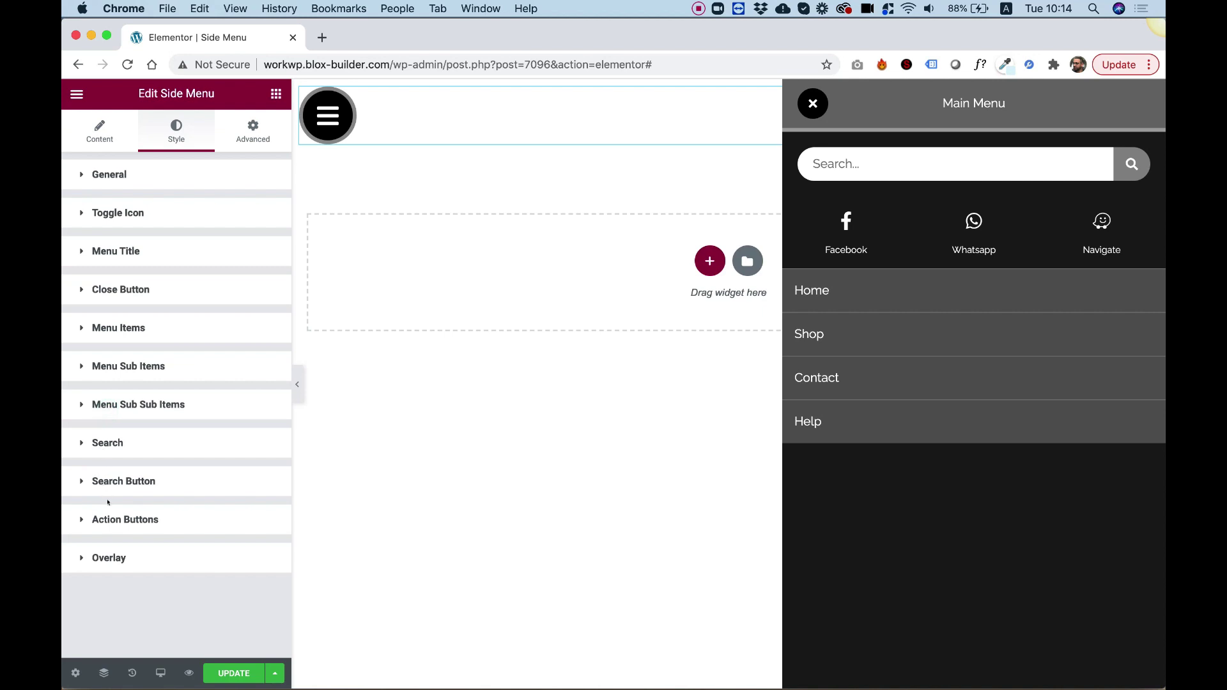
Set the action buttons to padding 11, icon size 37 and icon spacing 6
left_click(105, 519)
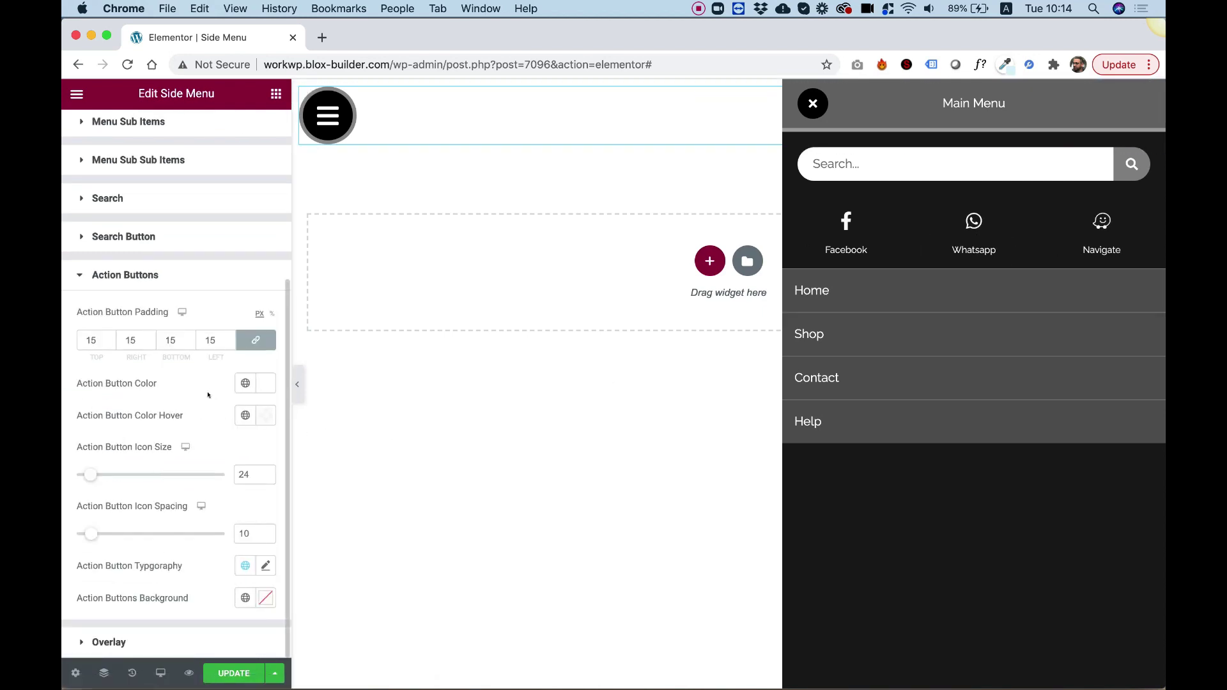
left_click(96, 341)
key("Down")
key("Down")
key("Down")
key("Down")
key("Down")
key("Down")
key("Down")
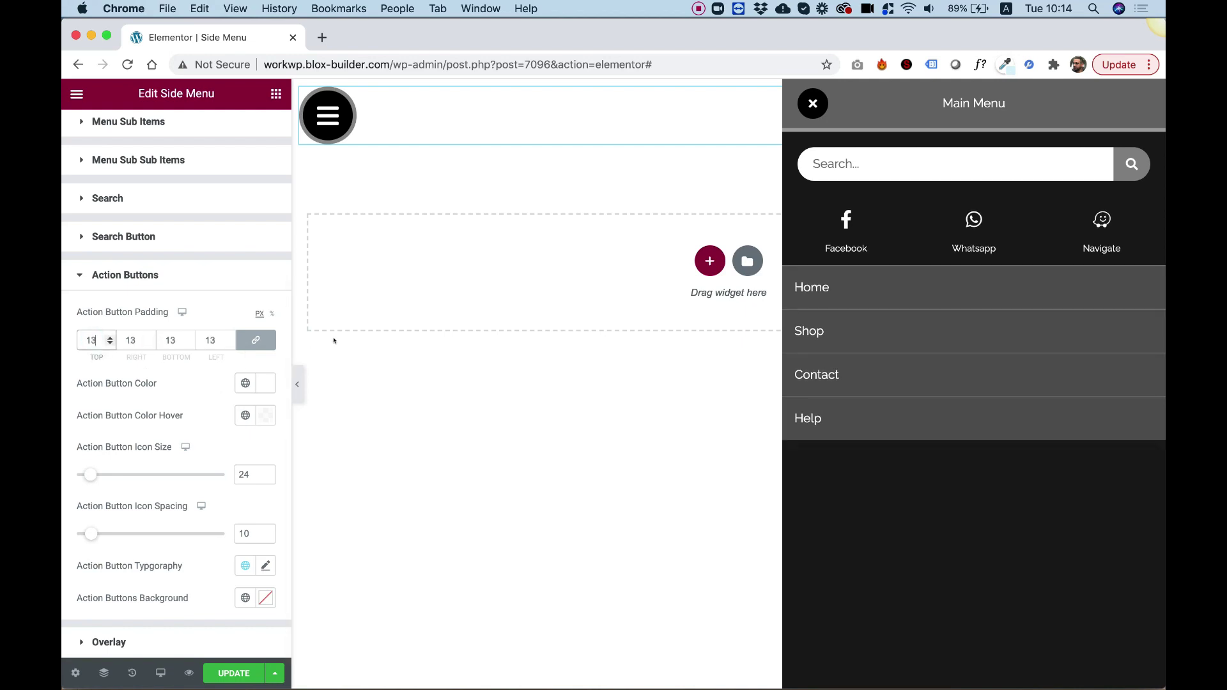
key("Up")
key("Up")
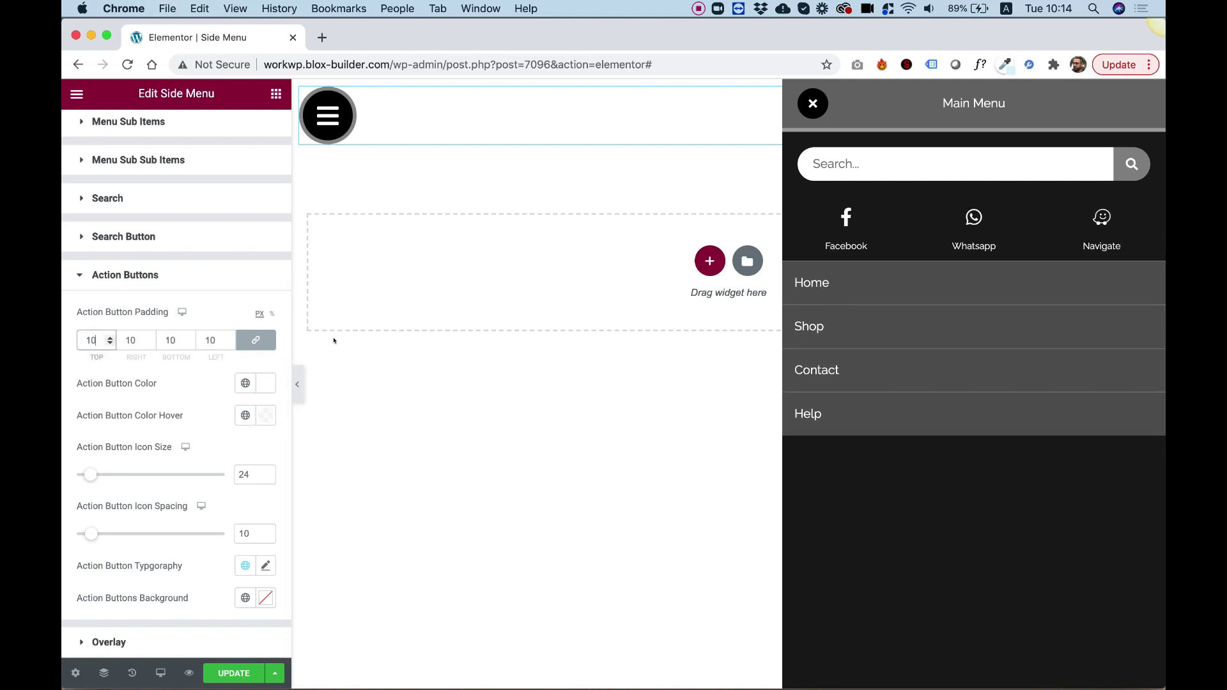
key("Up")
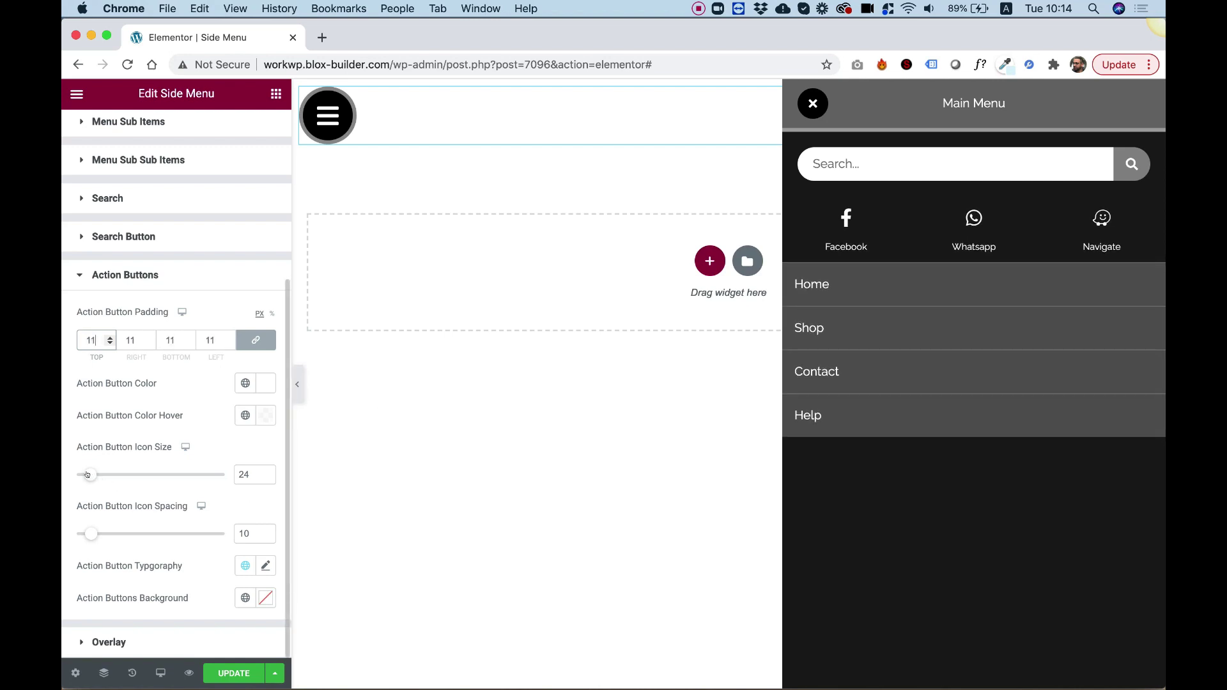
mouse_move(88, 475)
left_mouse_down()
mouse_move(125, 477)
mouse_move(110, 478)
left_mouse_up()
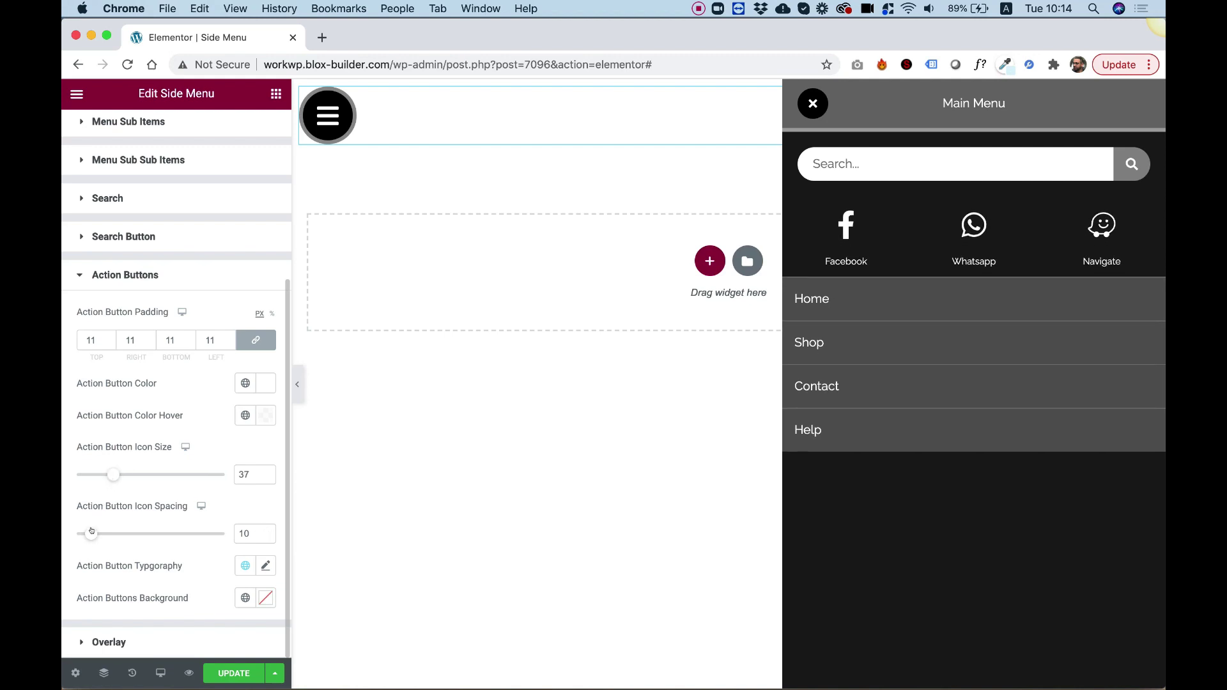
mouse_move(91, 533)
left_mouse_down()
mouse_move(76, 528)
mouse_move(84, 534)
left_mouse_up()
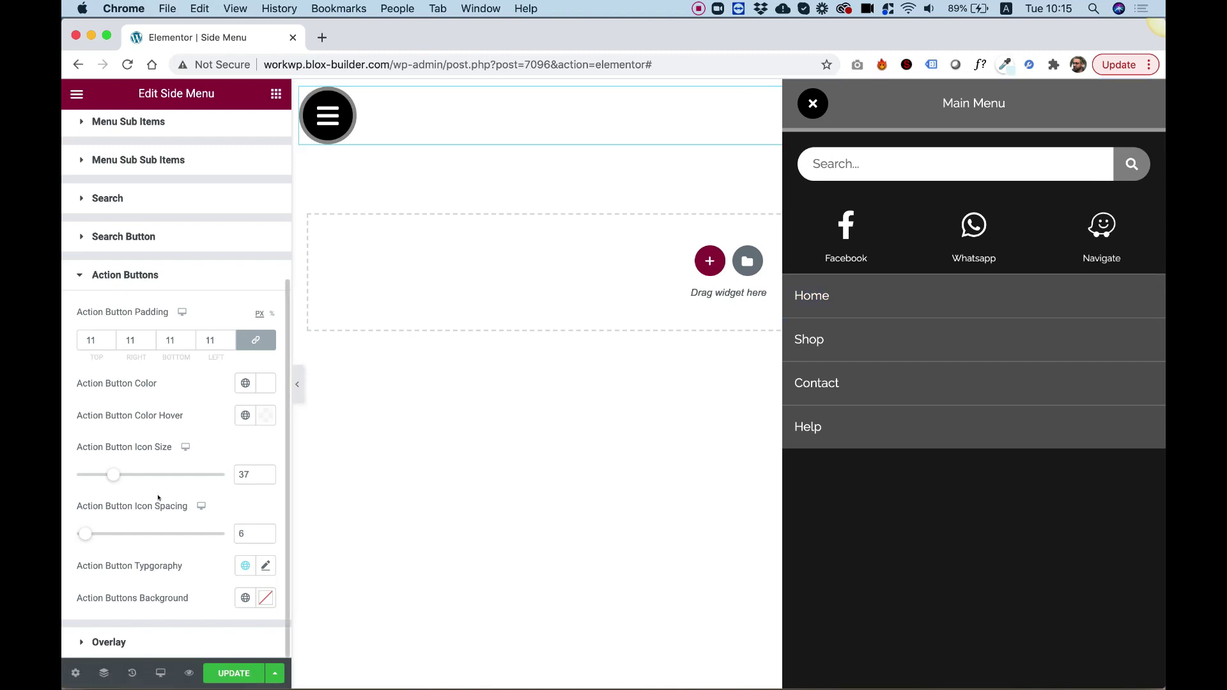
Switch Show Overlay to YES in the Content tab and reopen the side menu to see it
left_click(118, 641)
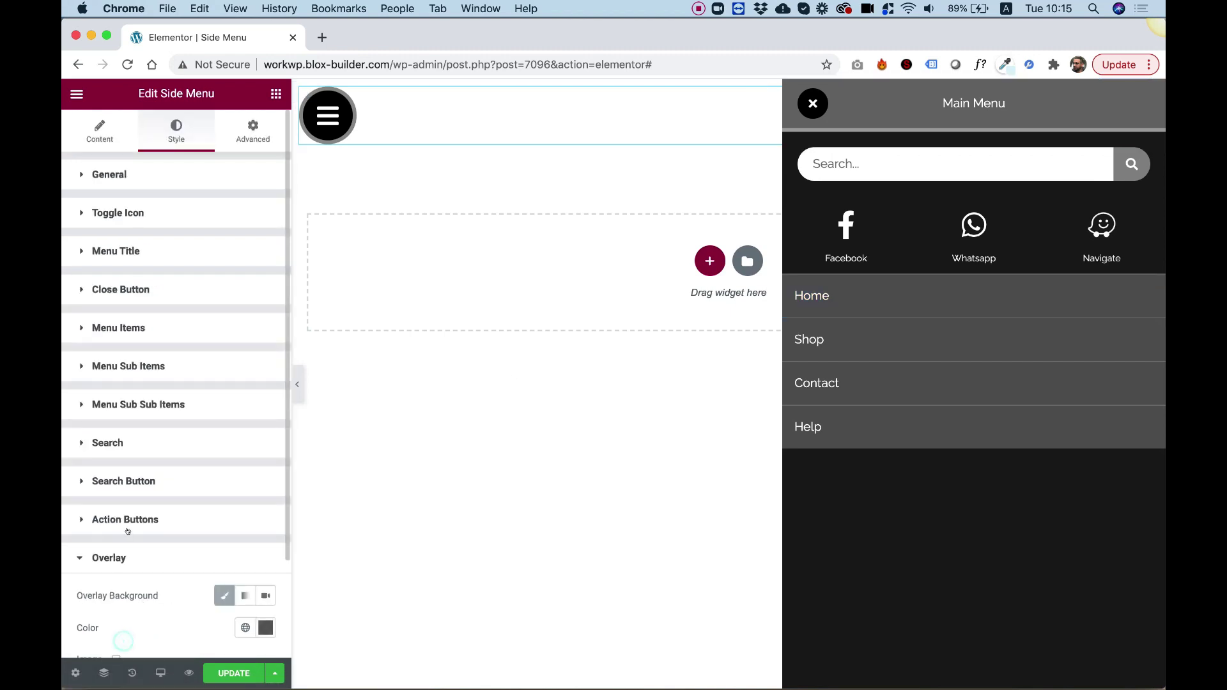
scroll(154, 537, "down", 2)
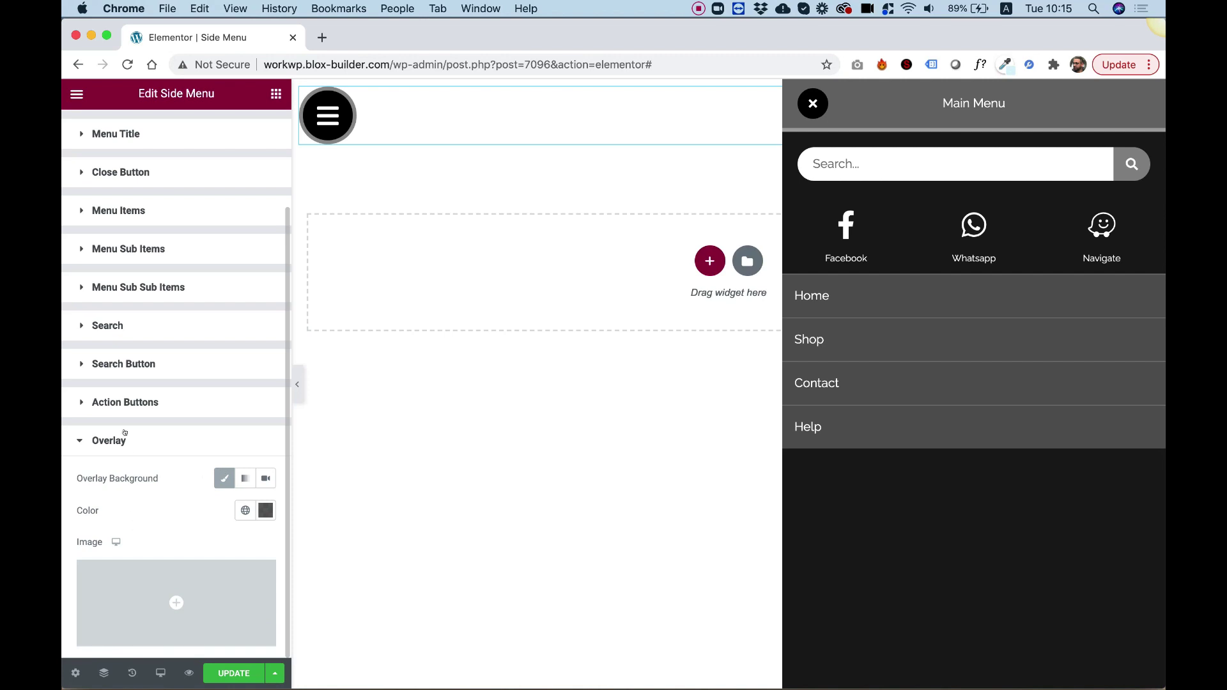
scroll(140, 279, "up", 10)
left_click(90, 128)
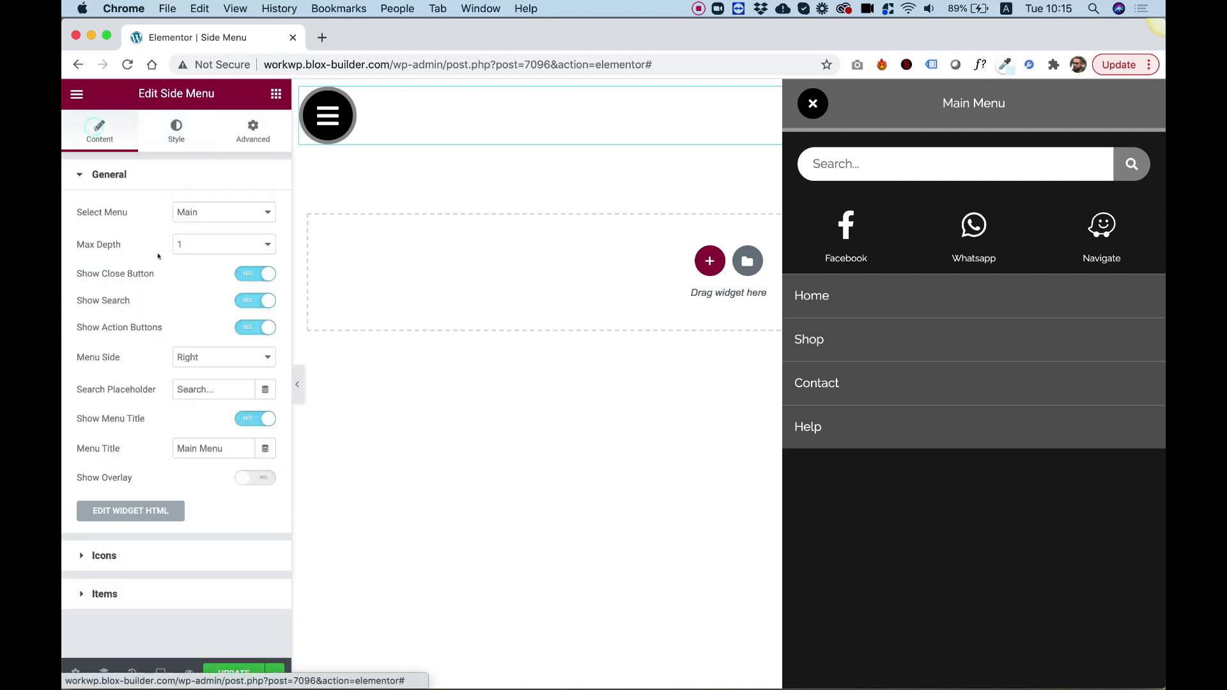
left_click(248, 478)
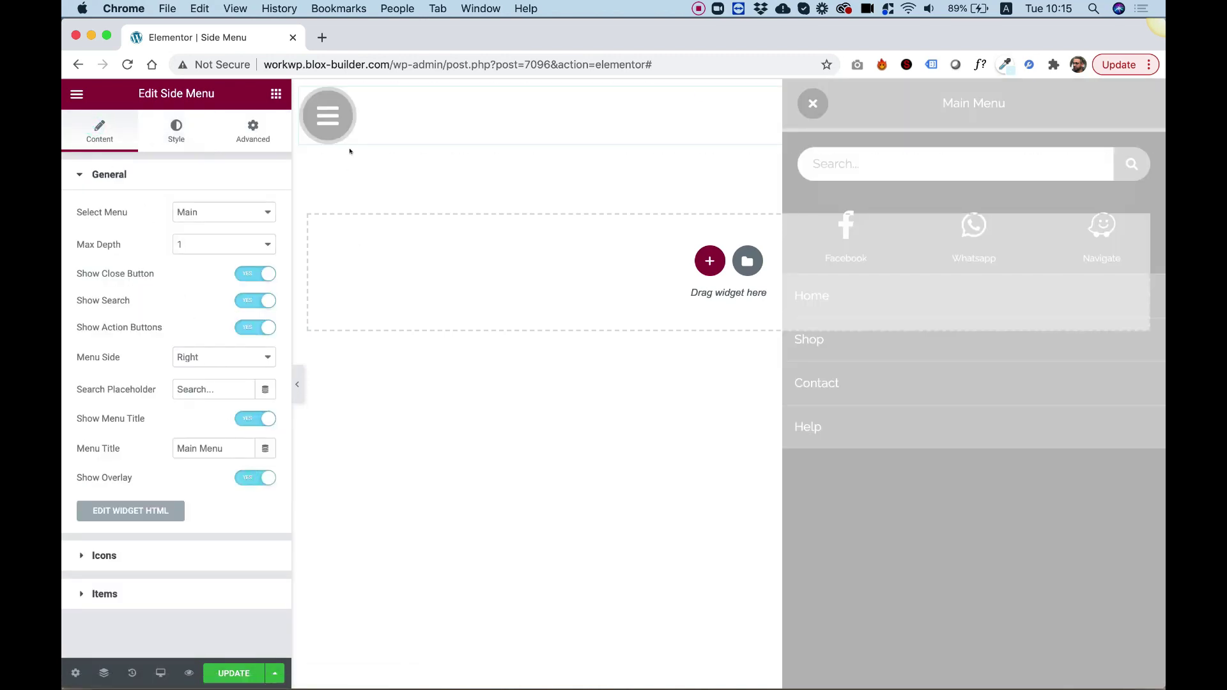
left_click(327, 115)
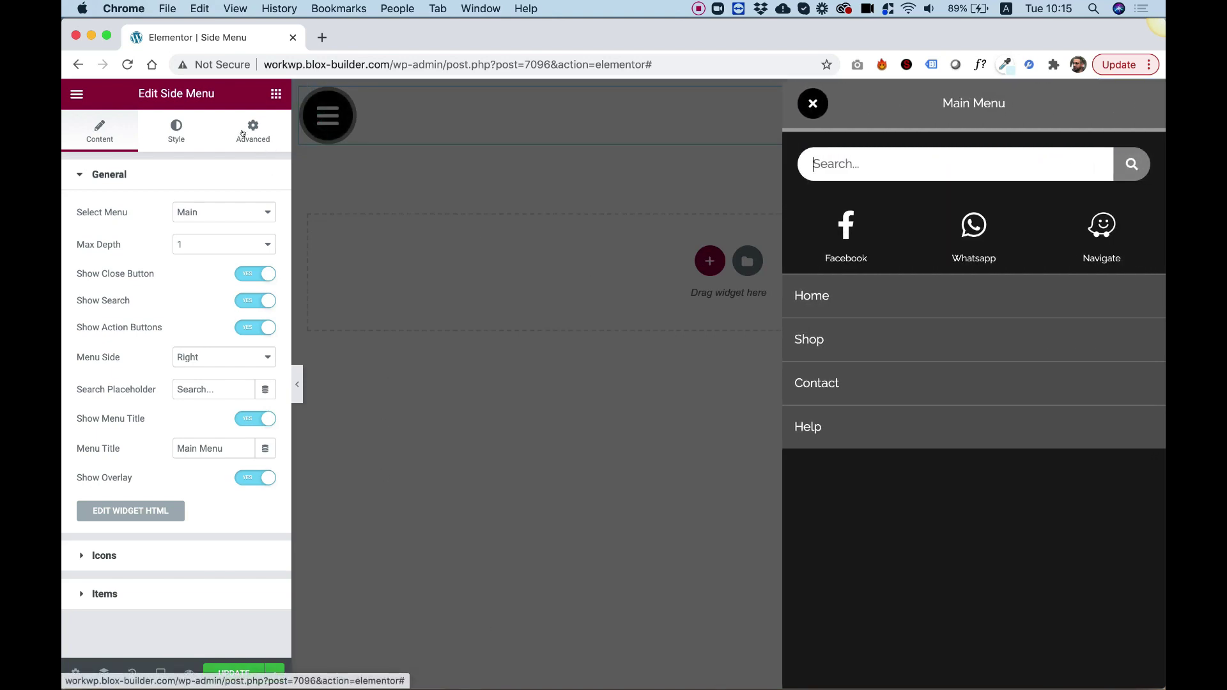
left_click(177, 131)
scroll(115, 447, "down", 5)
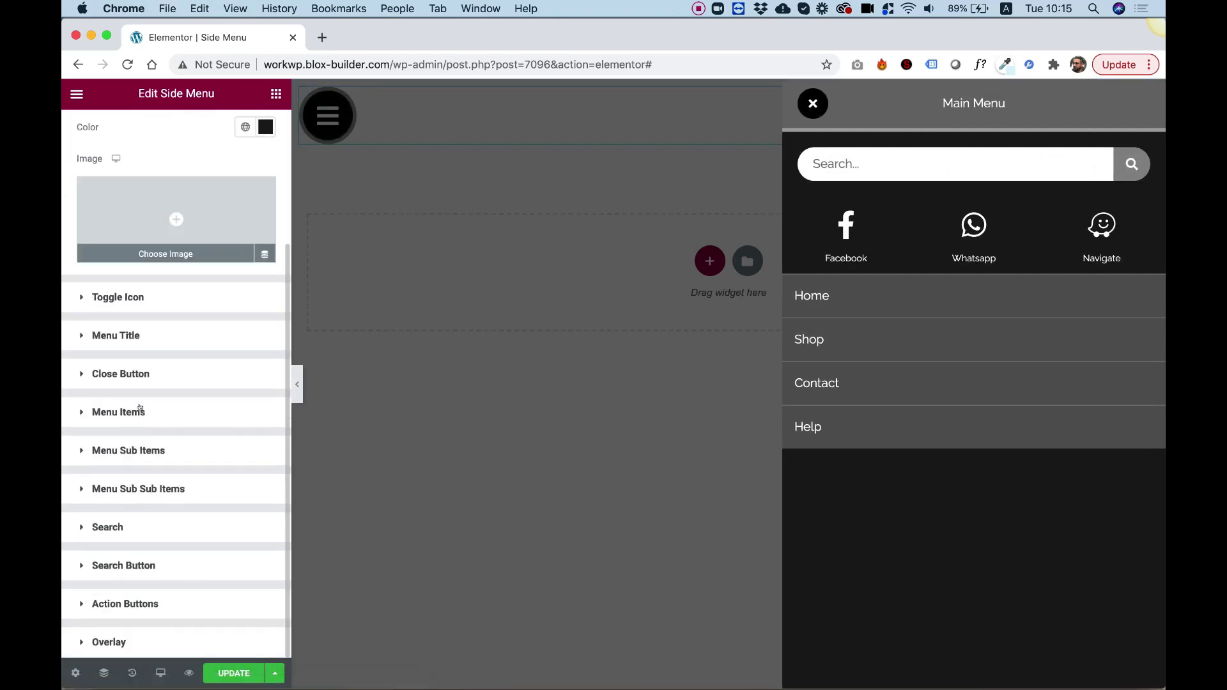
left_click(115, 638)
Set the overlay colour to translucent muted teal #4B808699 and recheck the open menu
left_click(266, 627)
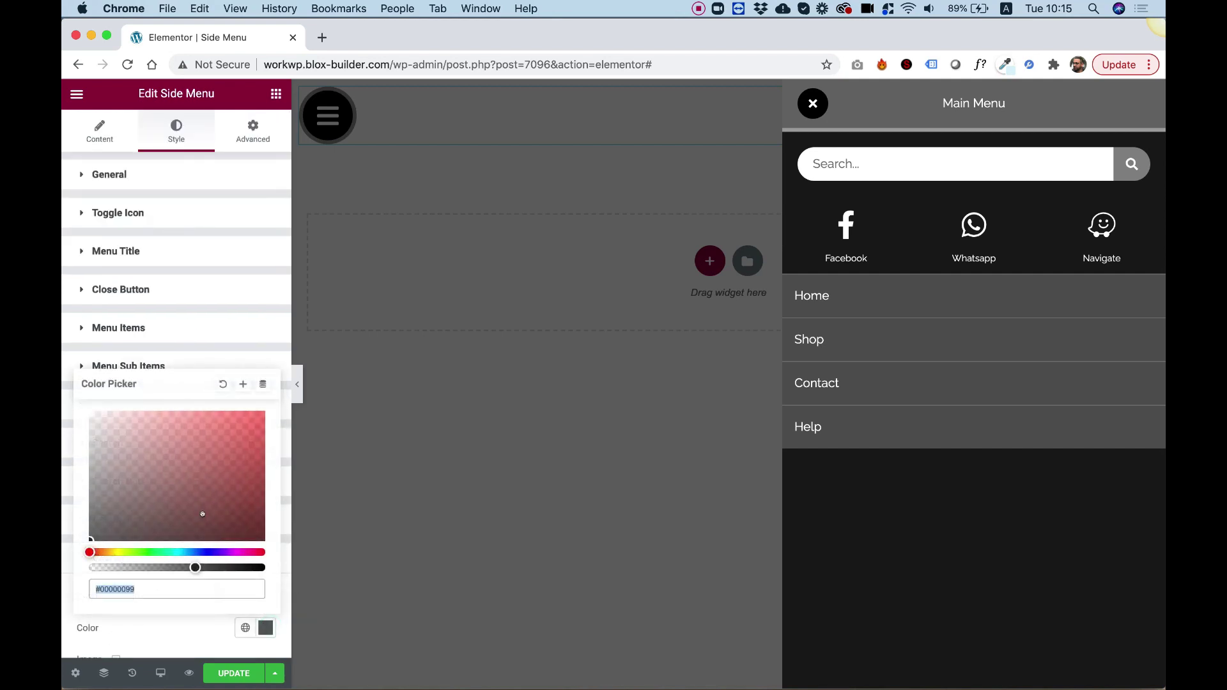
left_click(223, 552)
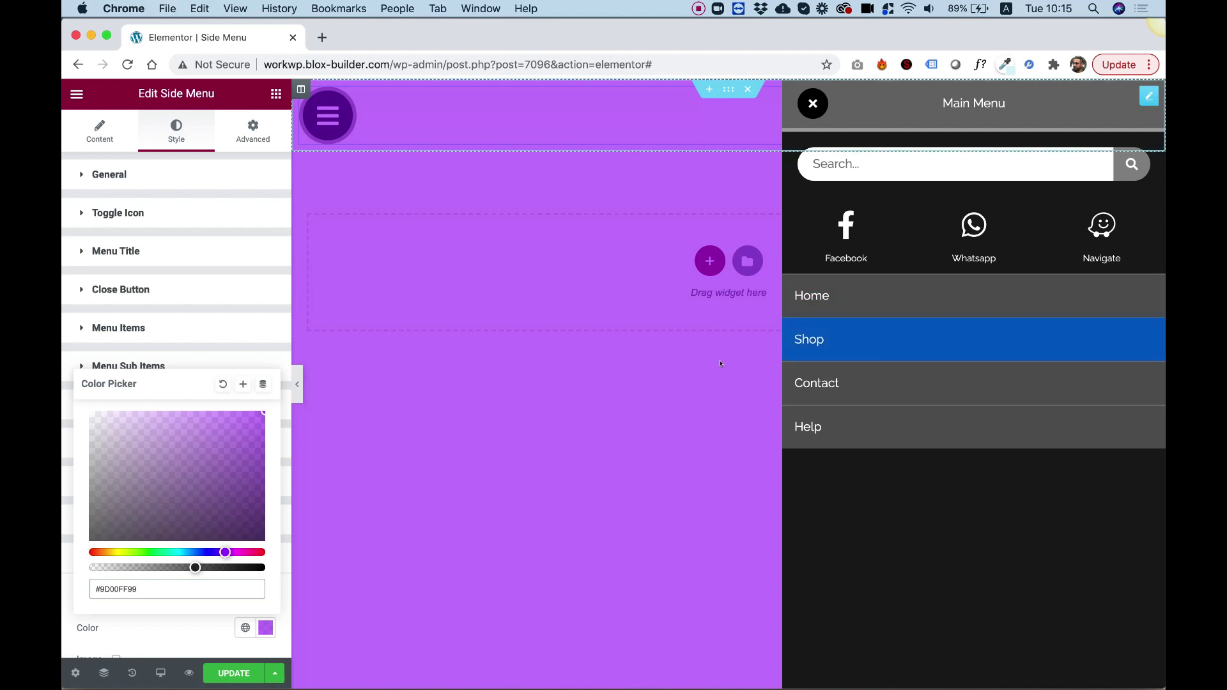
left_click(138, 550)
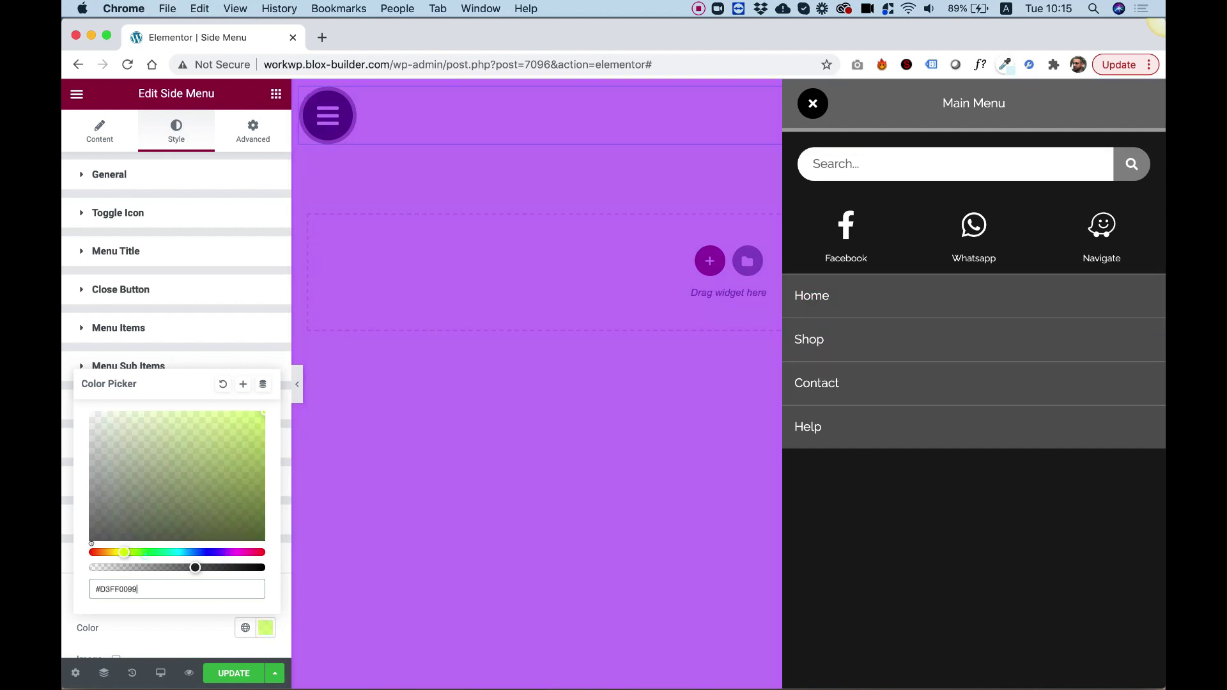
left_click(181, 552)
left_click_drag(142, 468, 62, 399)
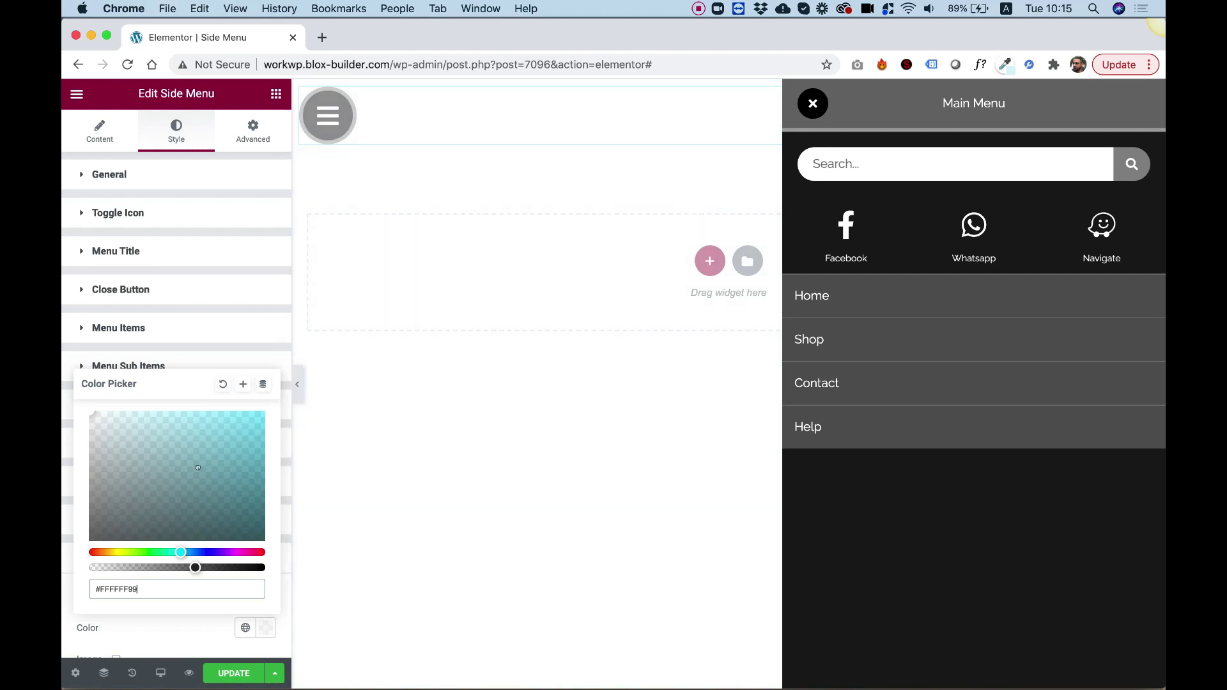
left_click_drag(198, 468, 209, 449)
left_click(187, 442)
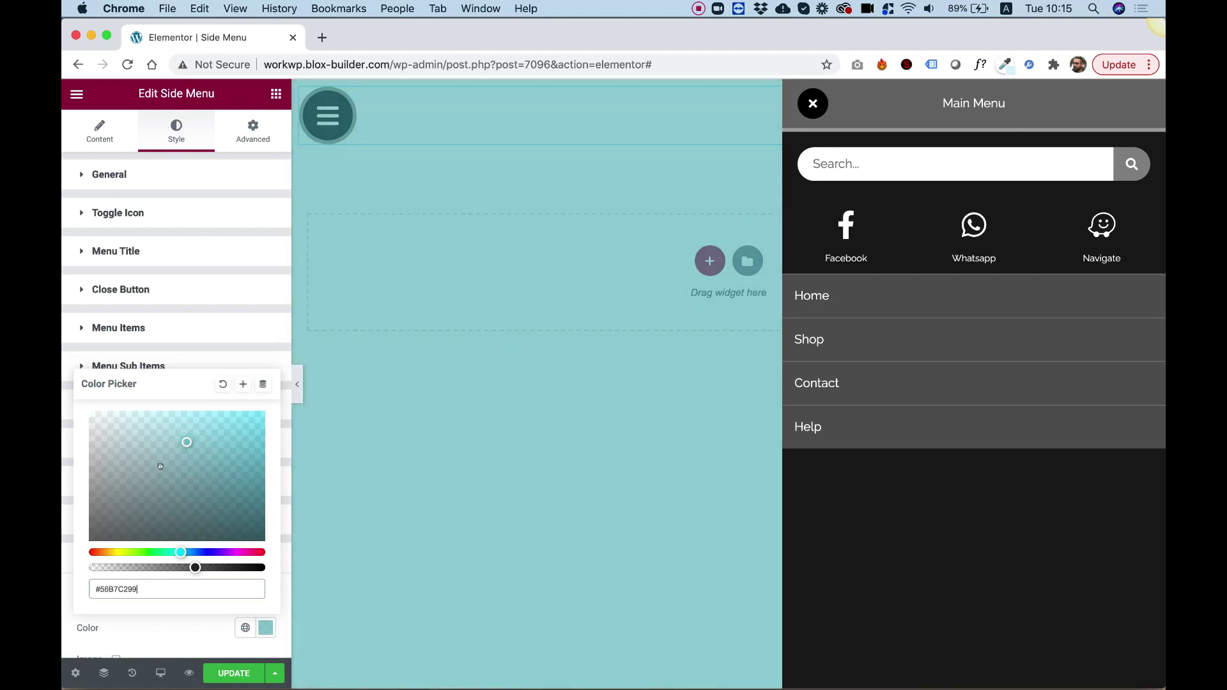
left_click(166, 472)
left_click(325, 120)
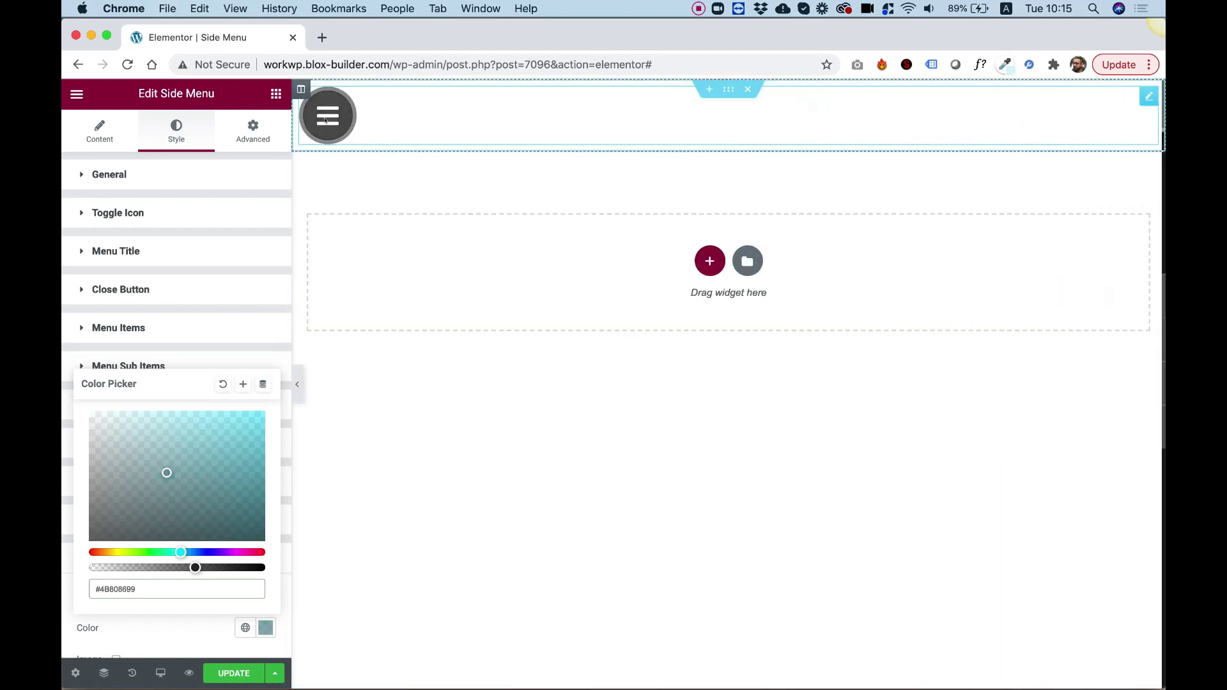
left_click(325, 120)
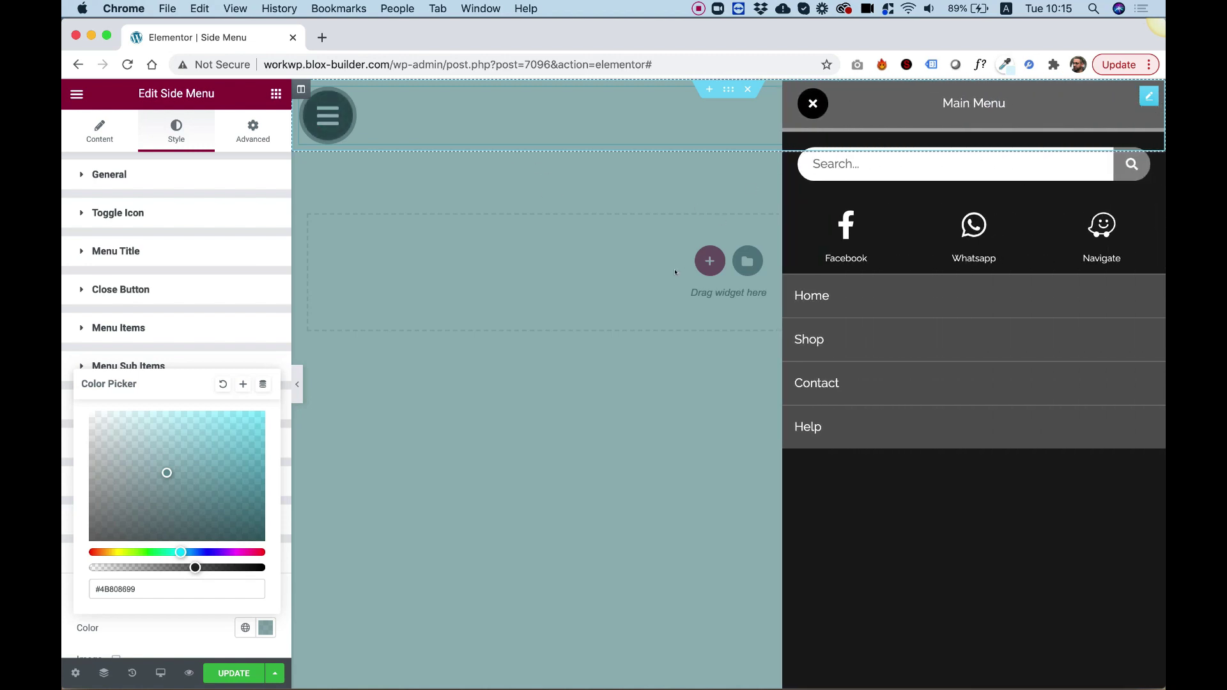